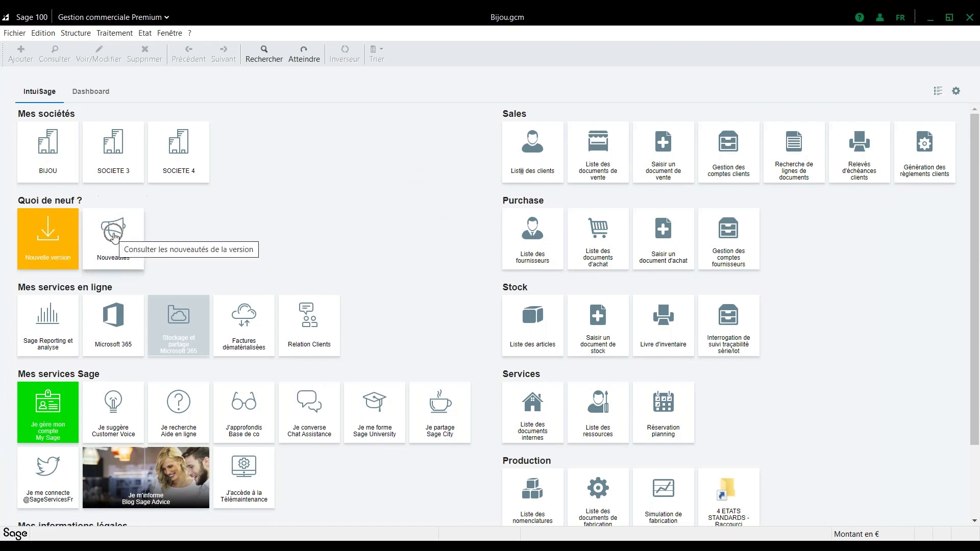
- Open the Nouveautés release notes and maximize the help window
key("ctrl")
key("ctrl")
key("ctrl")
key("ctrl")
left_click(115, 237)
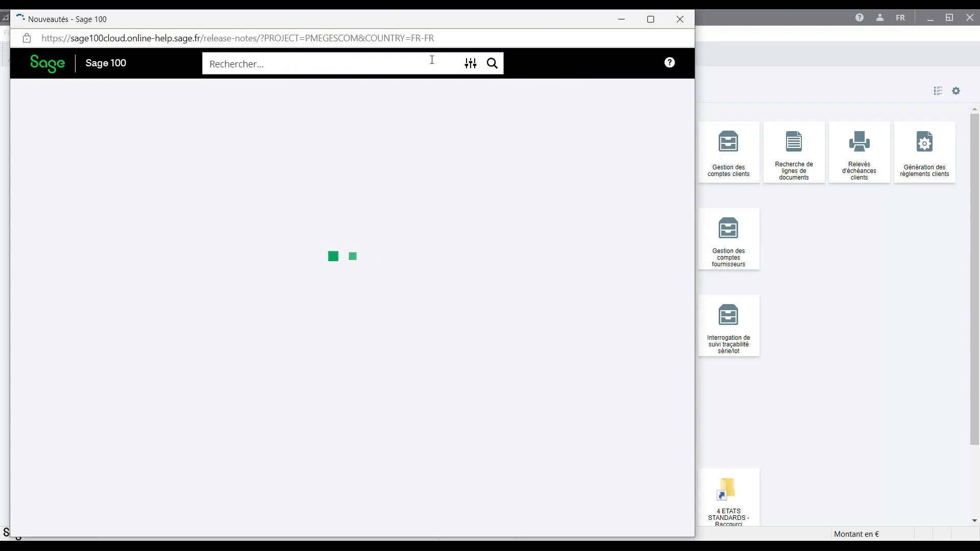
left_click(650, 20)
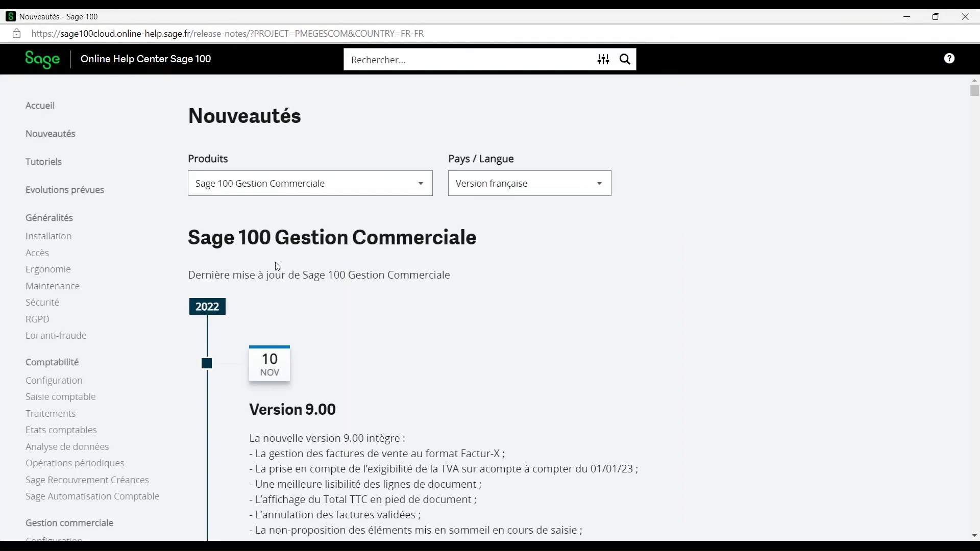
- Scroll to the Version 9.00 release notes, highlighting its heading and feature list
scroll(264, 269, "down", 1)
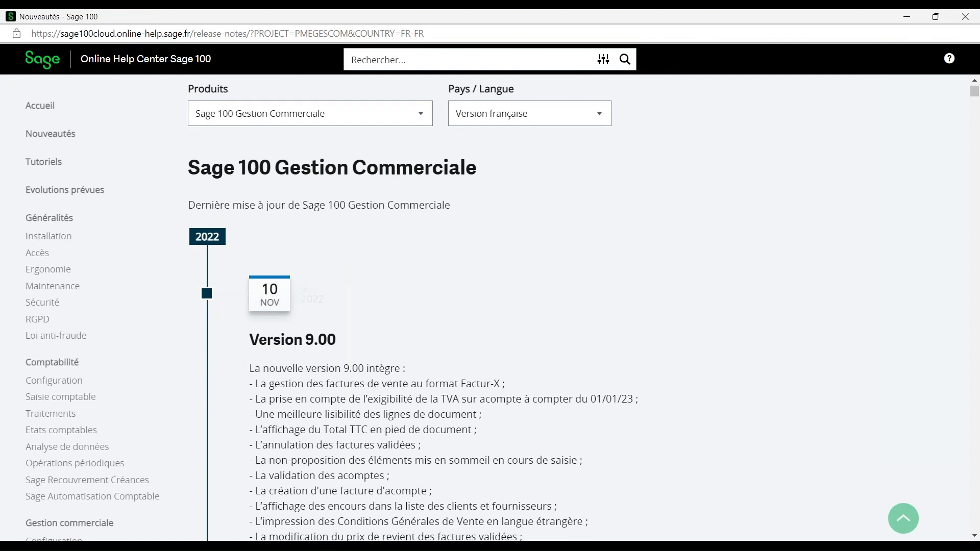
left_click_drag(250, 341, 345, 342)
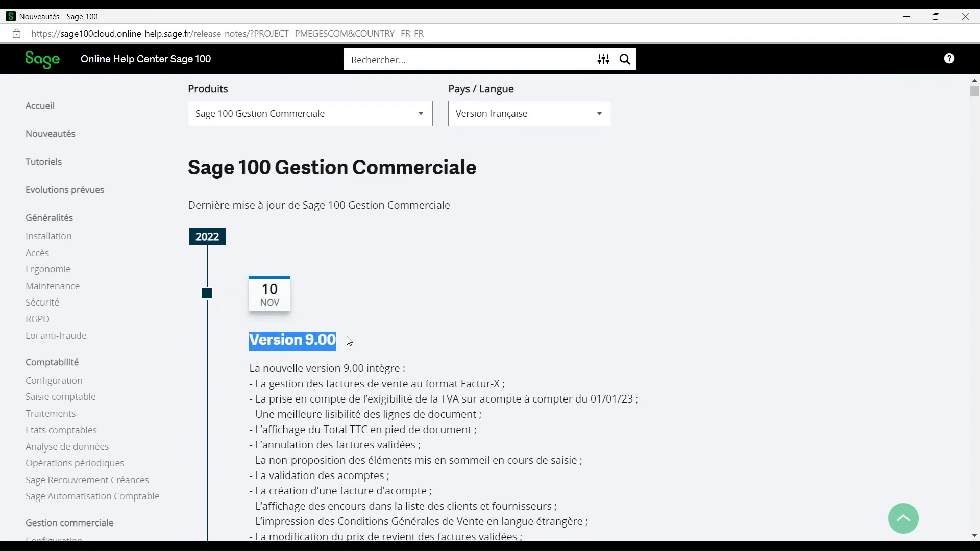
scroll(350, 334, "down", 2)
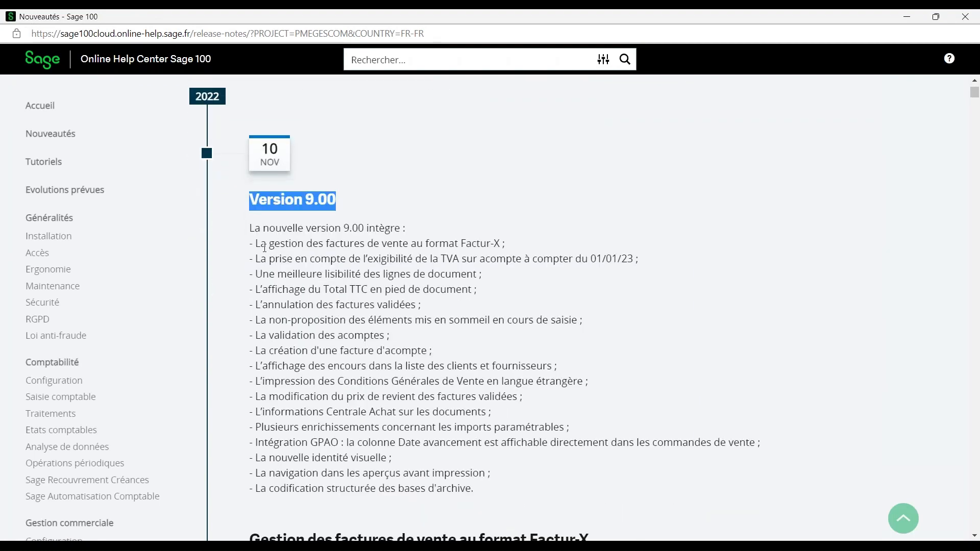
left_click_drag(259, 244, 504, 491)
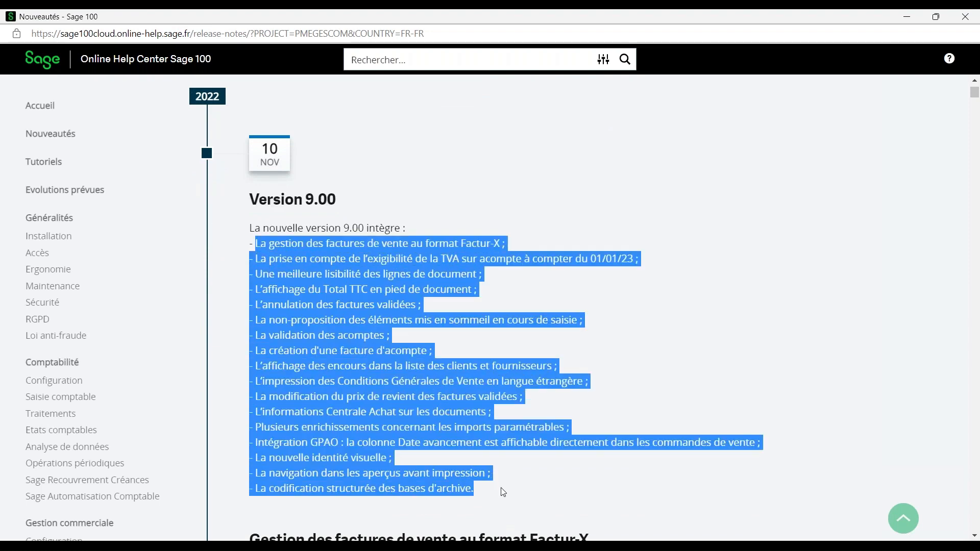
left_click(710, 200)
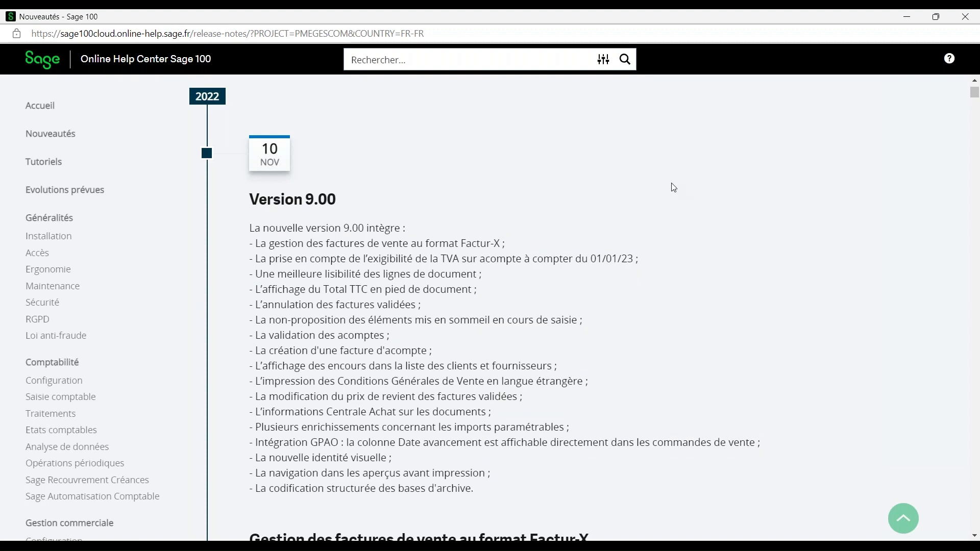
scroll(548, 208, "down", 1)
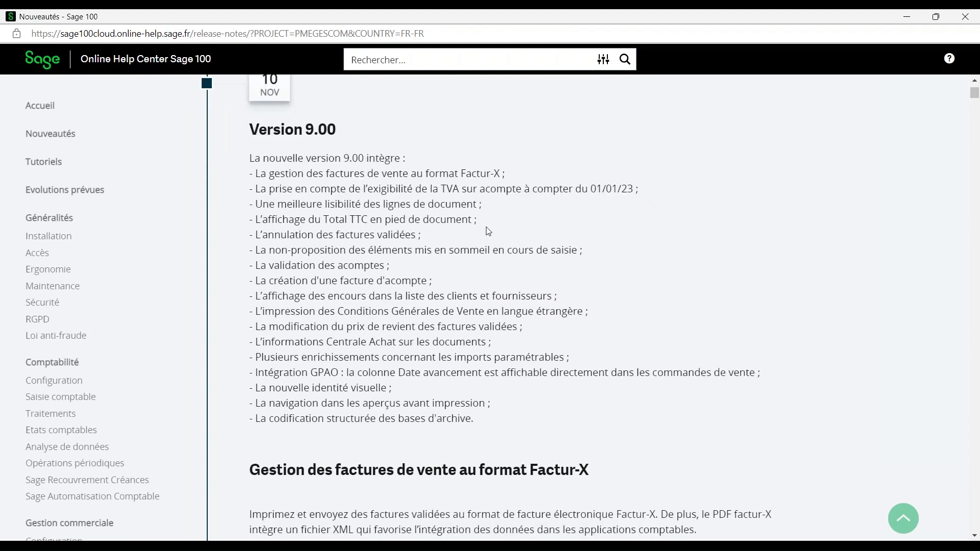
scroll(480, 238, "down", 15)
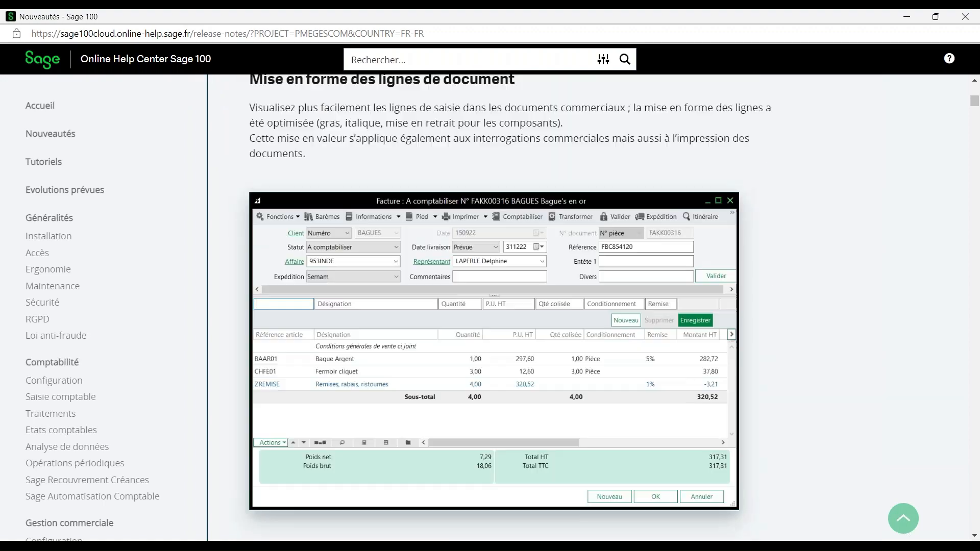
scroll(422, 298, "down", 15)
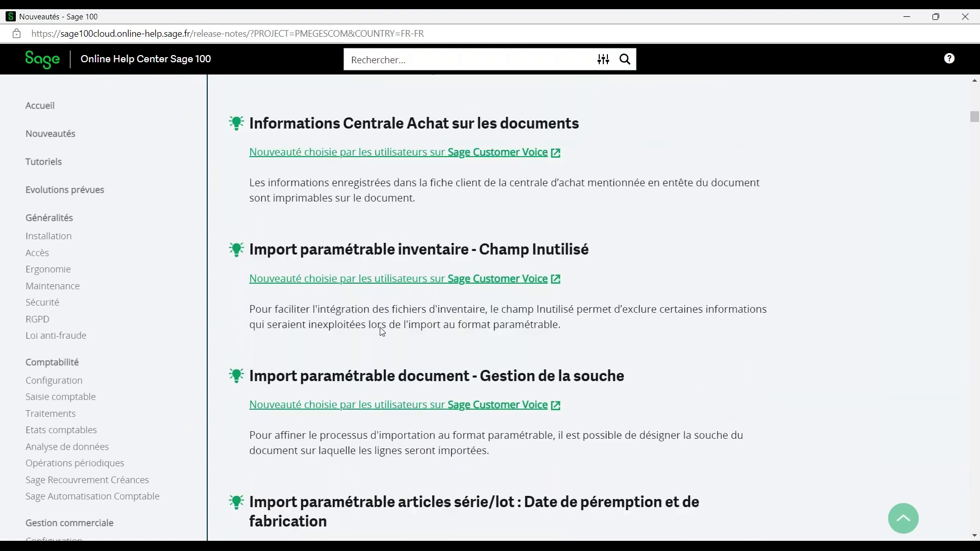
scroll(381, 331, "down", 7)
scroll(347, 367, "up", 18)
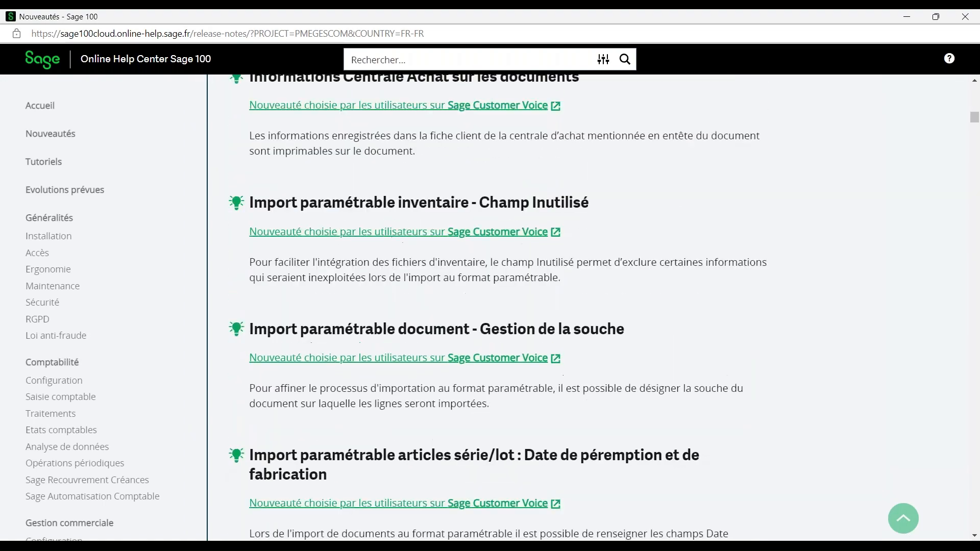
scroll(344, 362, "up", 15)
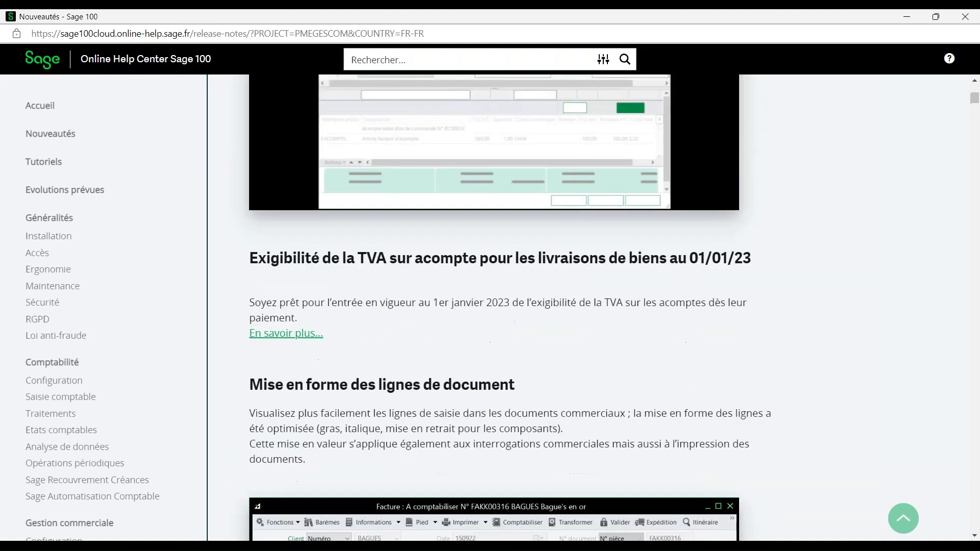
scroll(400, 358, "up", 7)
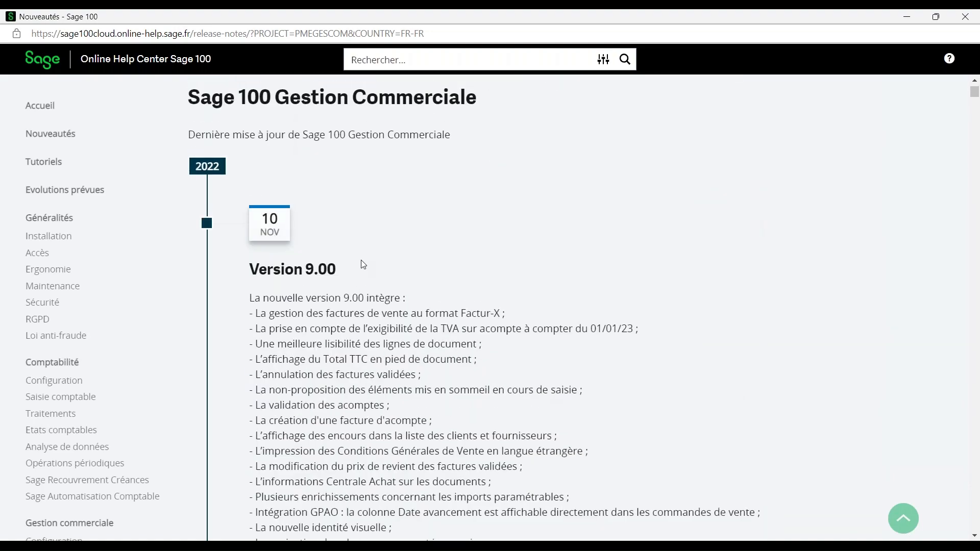
scroll(367, 268, "down", 1)
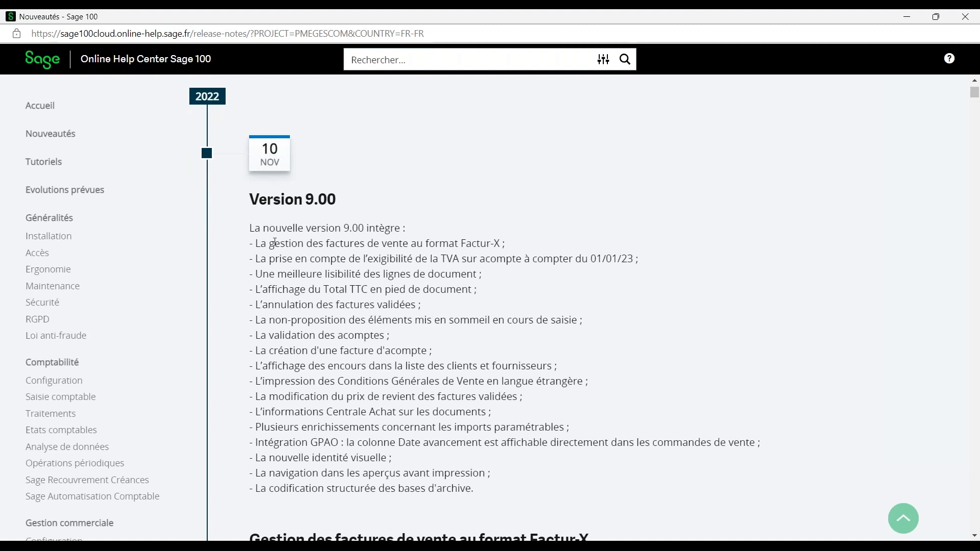
- Highlight the Factur-X sales-invoice feature line and scroll through the Version 9.00 sections
left_click_drag(267, 243, 495, 254)
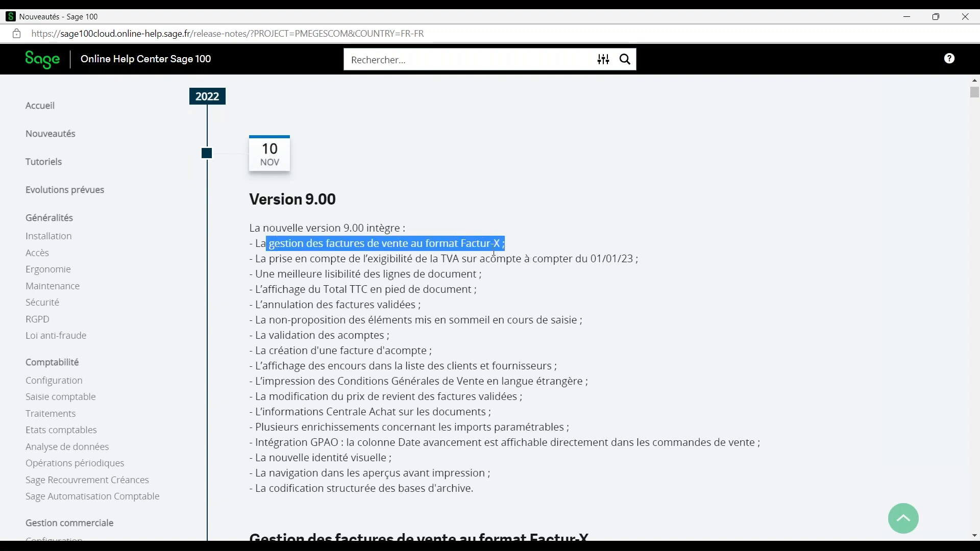
scroll(427, 360, "down", 8)
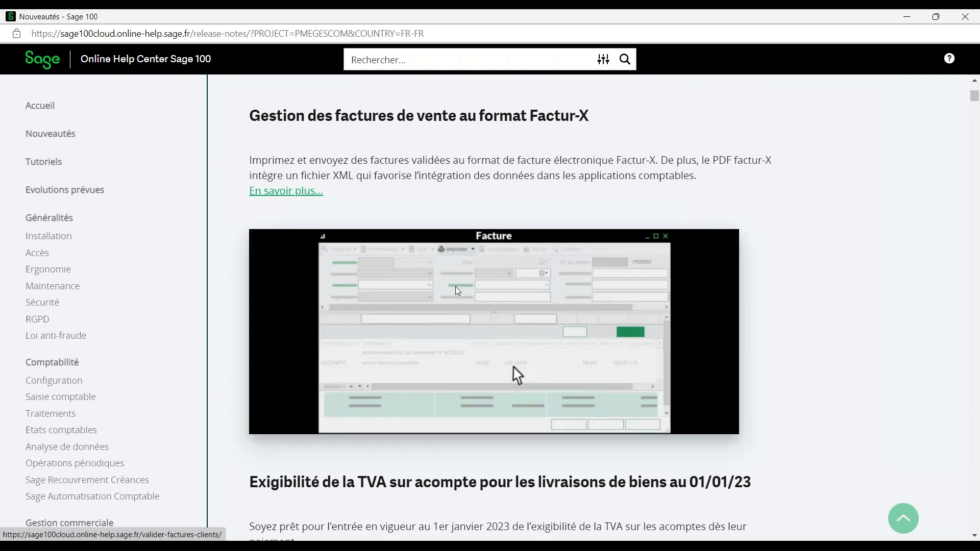
scroll(458, 292, "down", 5)
scroll(458, 292, "down", 3)
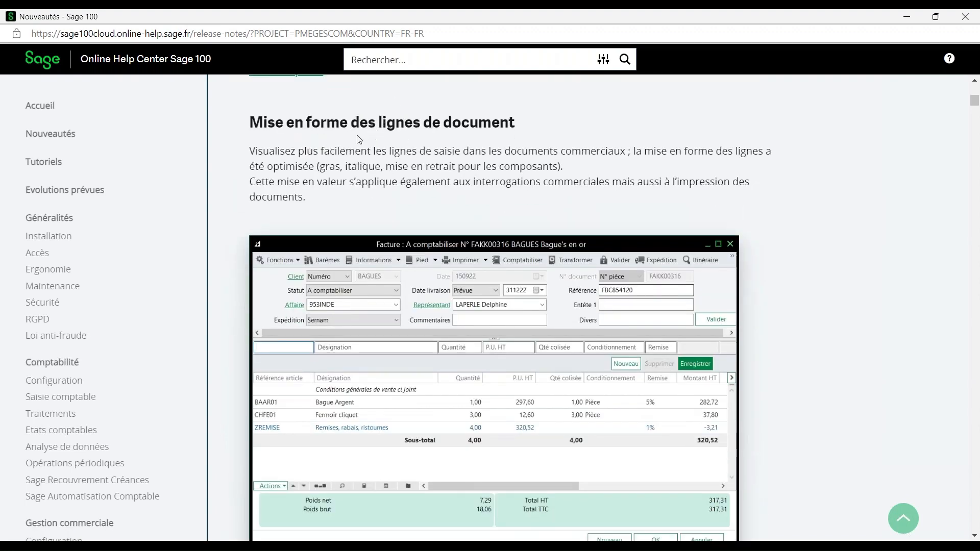
scroll(397, 204, "down", 2)
key("ctrl")
key("ctrl")
key("ctrl")
key("ctrl")
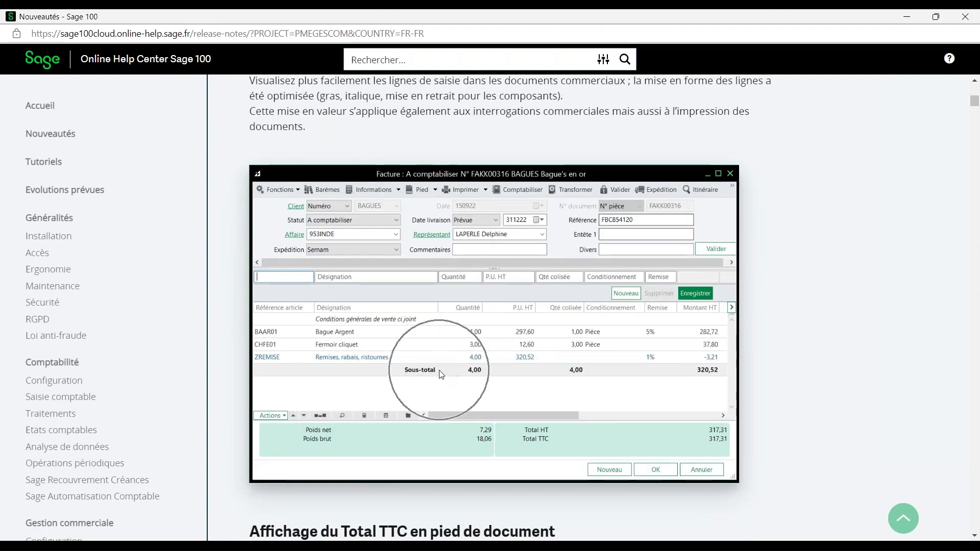
scroll(439, 370, "down", 5)
scroll(433, 361, "up", 9)
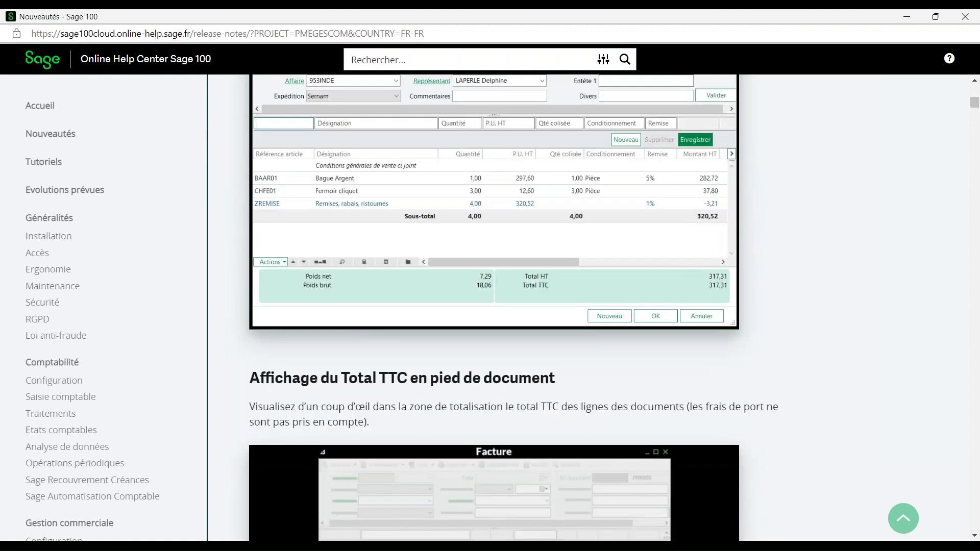
scroll(432, 361, "up", 16)
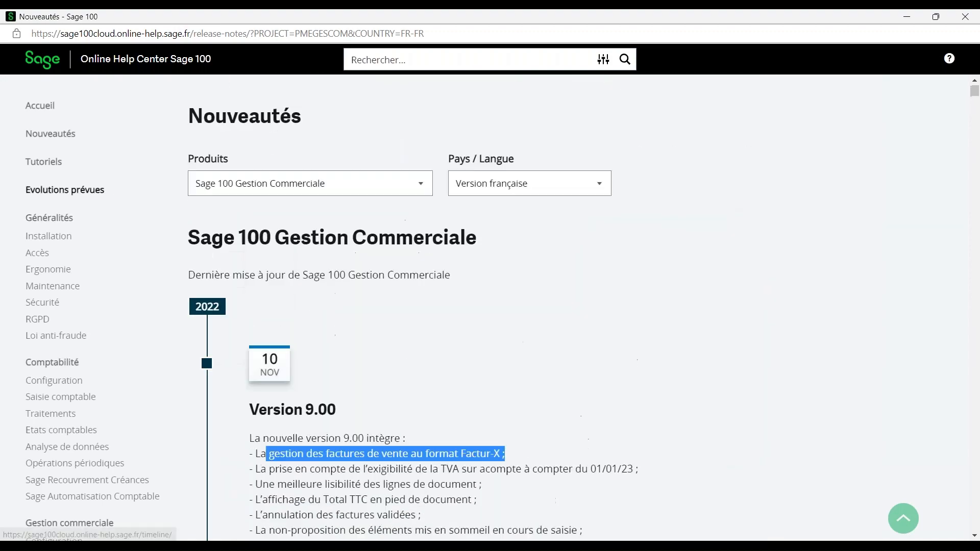
- Restore the help window to a smaller size, move it aside, and close it
double_click(851, 21)
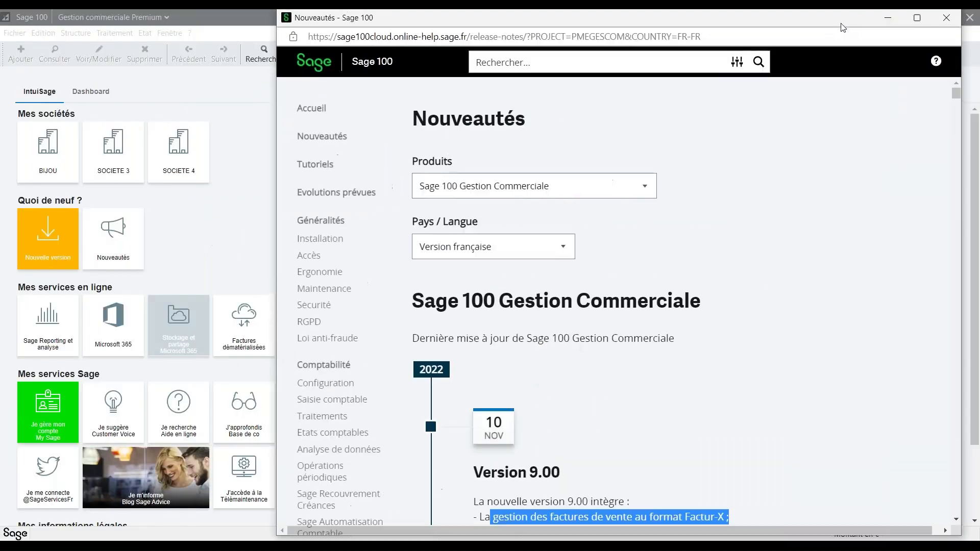
left_click_drag(833, 28, 685, 44)
left_click(804, 39)
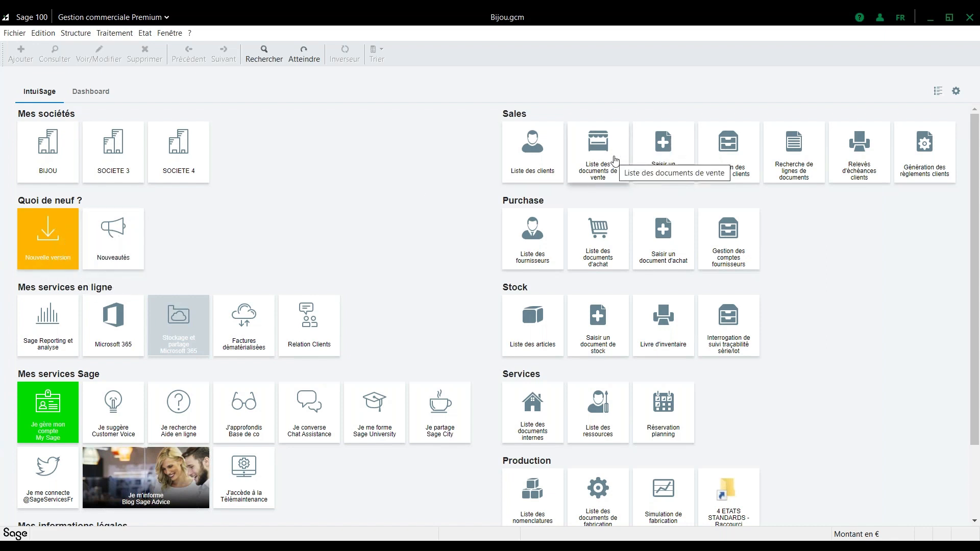
- Create a new quote for client GEXELL with reference TEST and validate its header
left_click(664, 149)
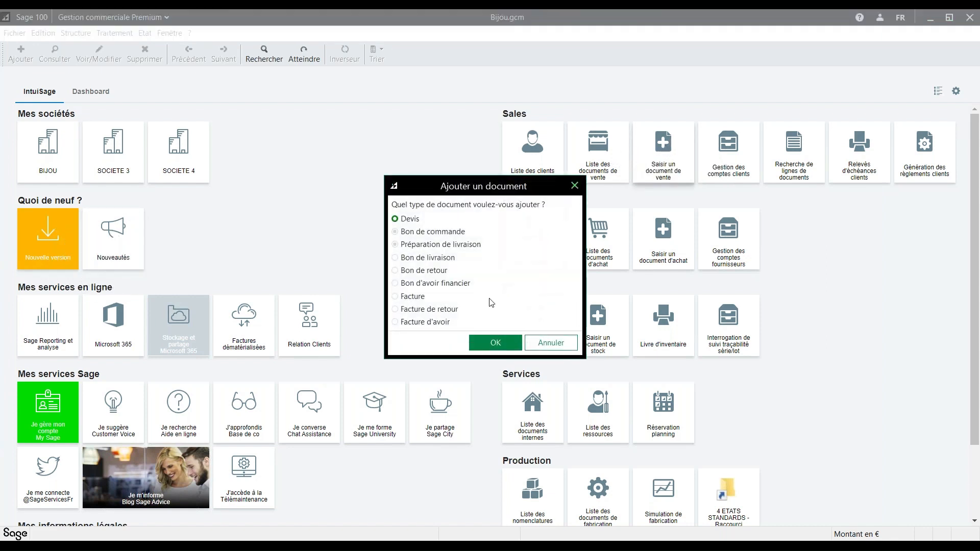
left_click(500, 351)
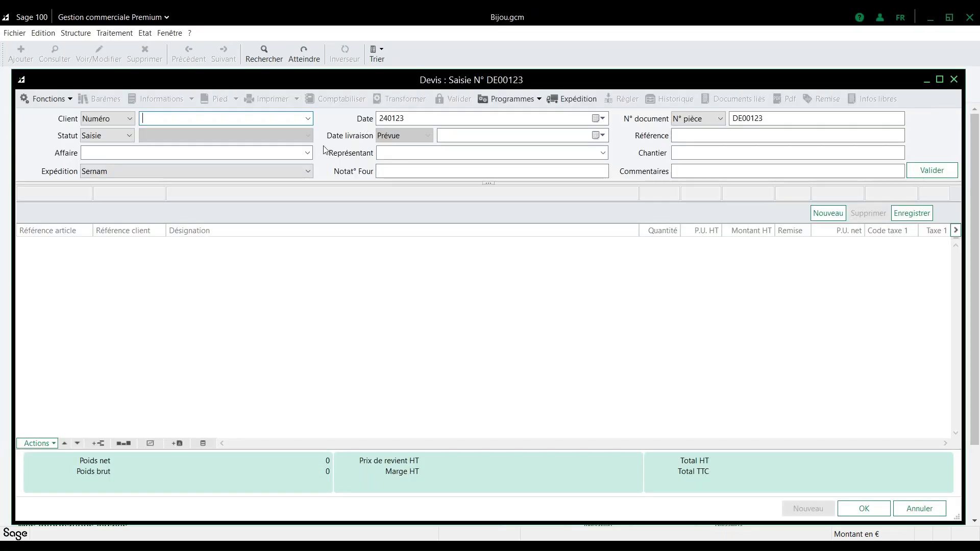
type("GEXE")
key("Tab")
key("Return")
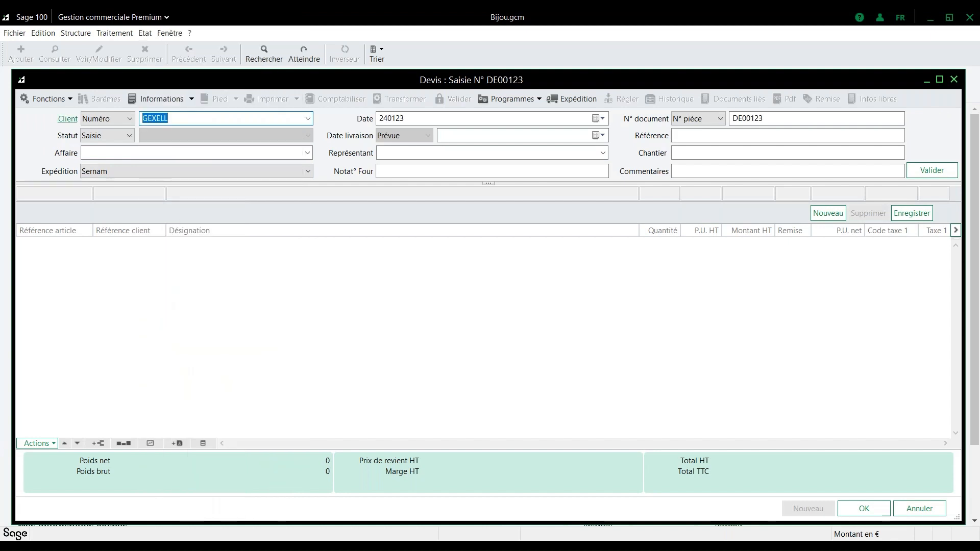
key("Tab")
key("Tab")
key("Tab")
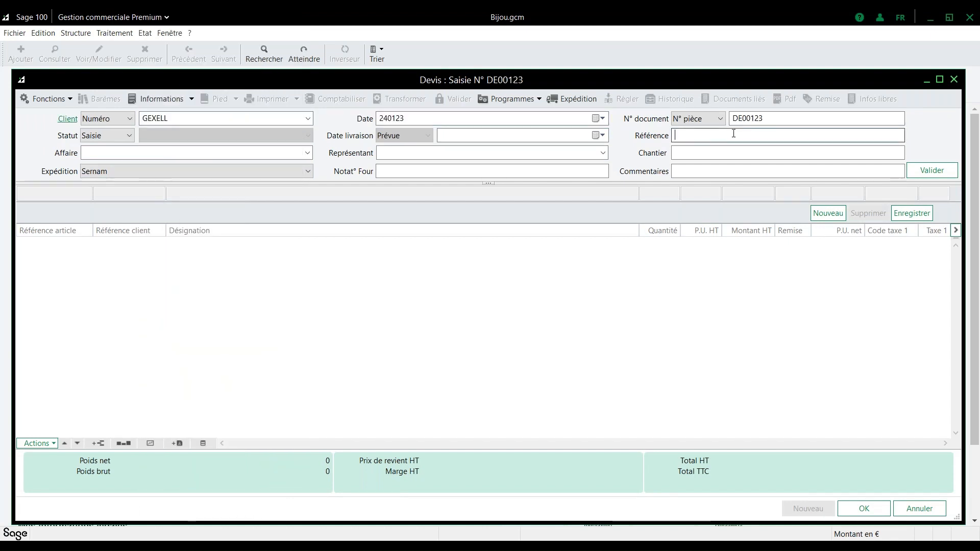
type("TEST")
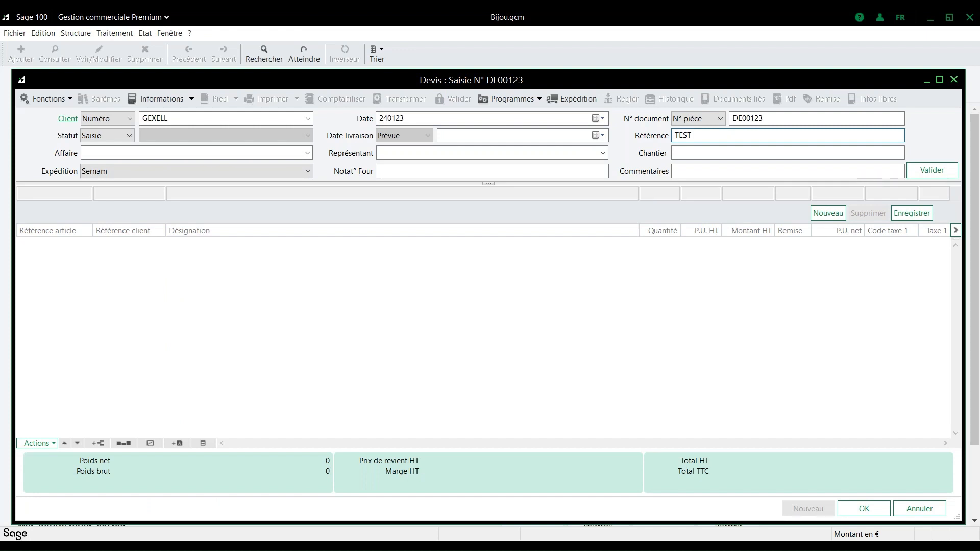
left_click(67, 190)
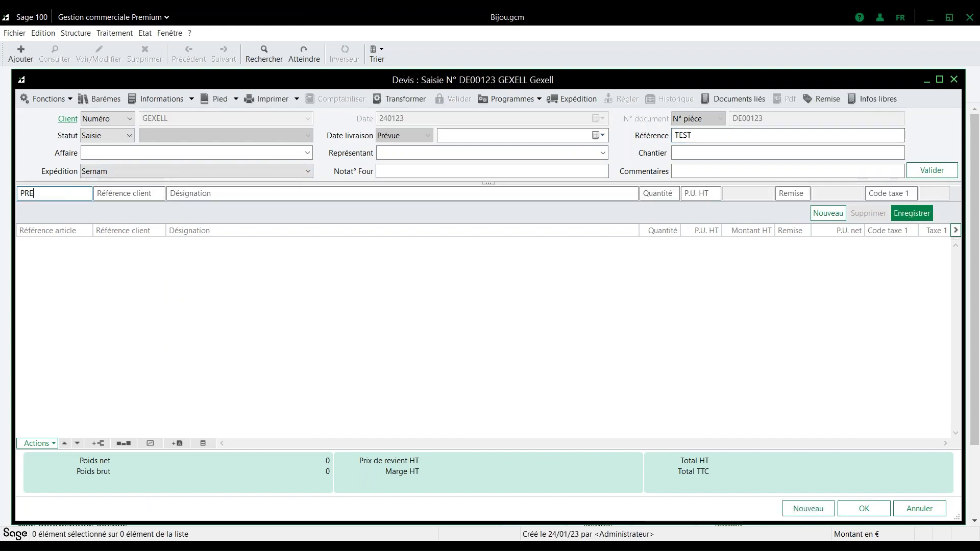
- Add a PRESTA_AUDIT line, quantity 1 at 2 000 HT, for 2 400,00 TTC
key("Tab")
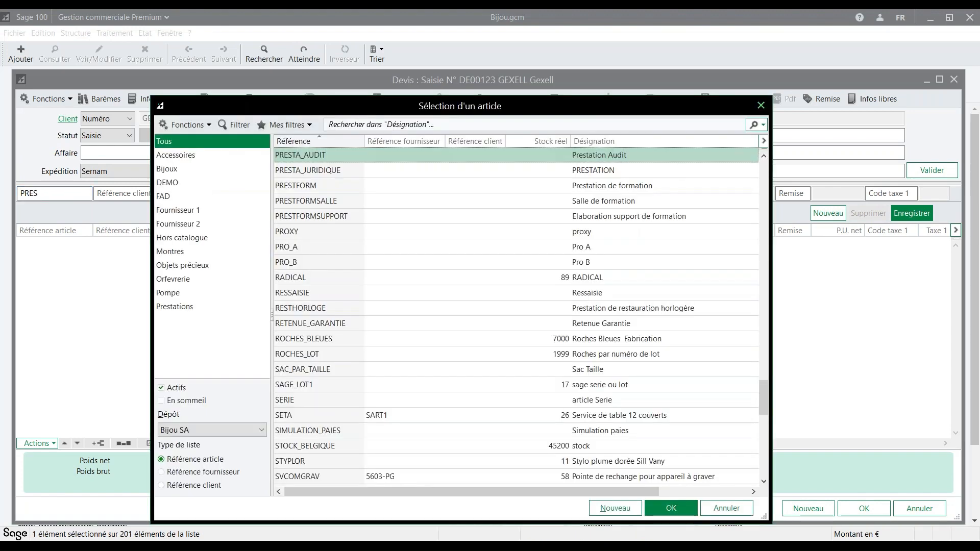
key("Return")
key("Tab")
key("Tab")
key("Tab")
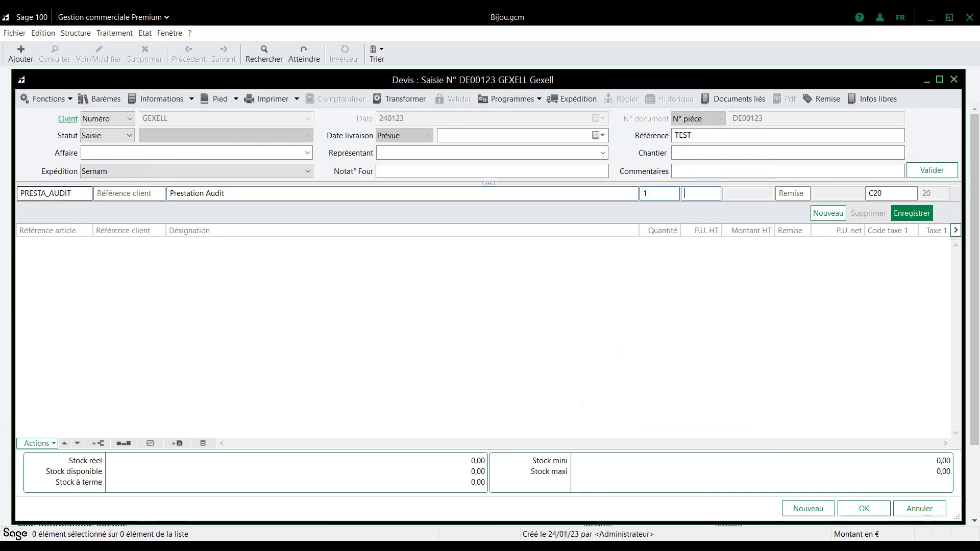
type("2000")
key("Return")
left_click(272, 254)
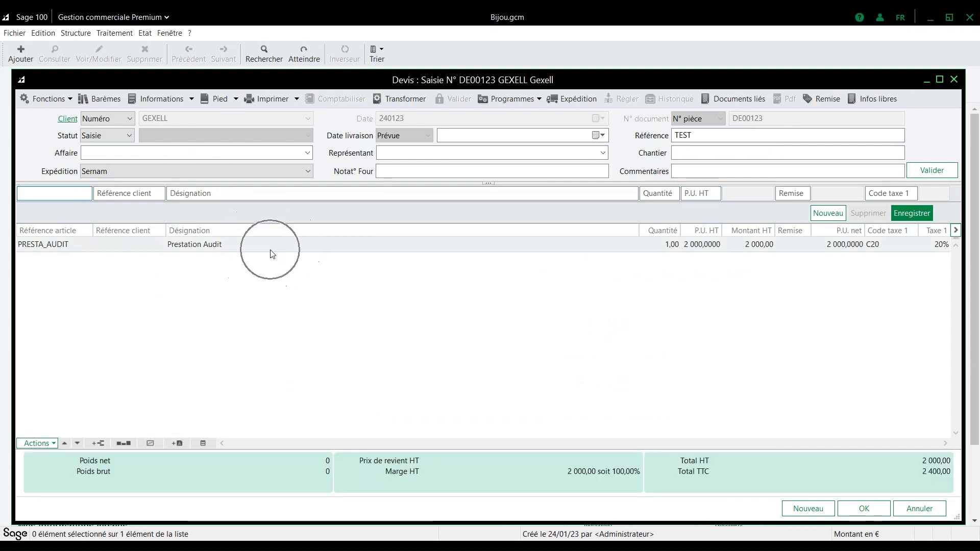
left_click(935, 474)
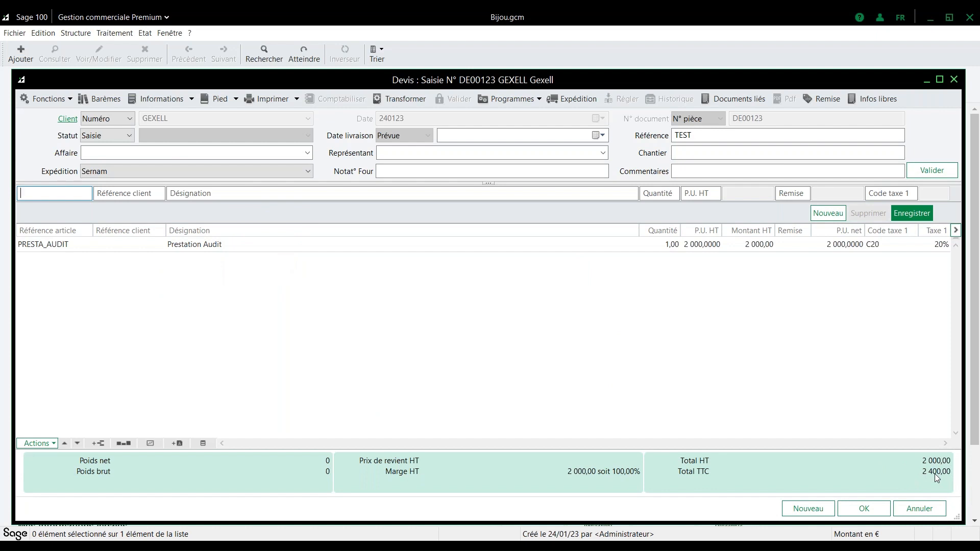
left_click(935, 474)
- Add free-text lines 'texte libre complementaire' and 'lot1' below the Prestation Audit line
key("ctrl")
key("ctrl")
key("ctrl")
key("ctrl")
key("ctrl")
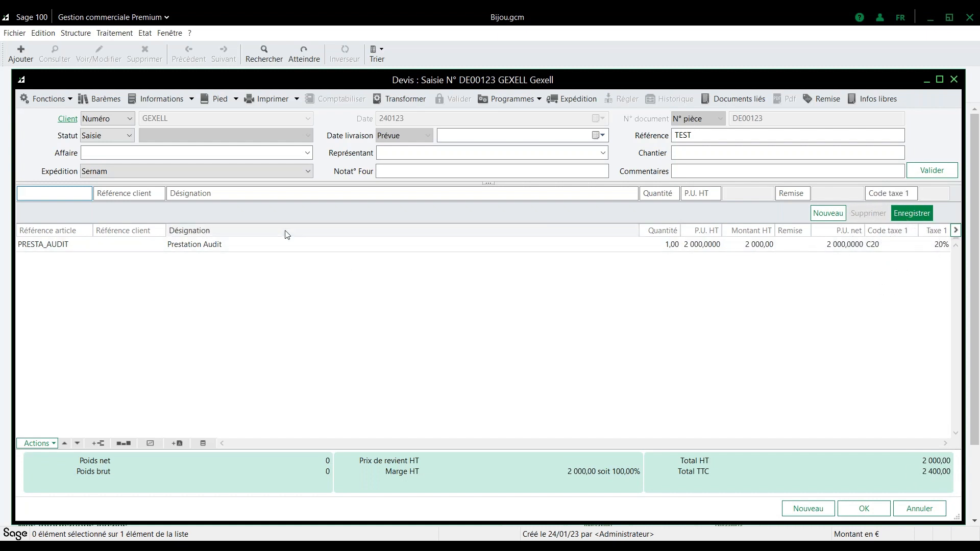
left_click(228, 194)
type("texte libre compl")
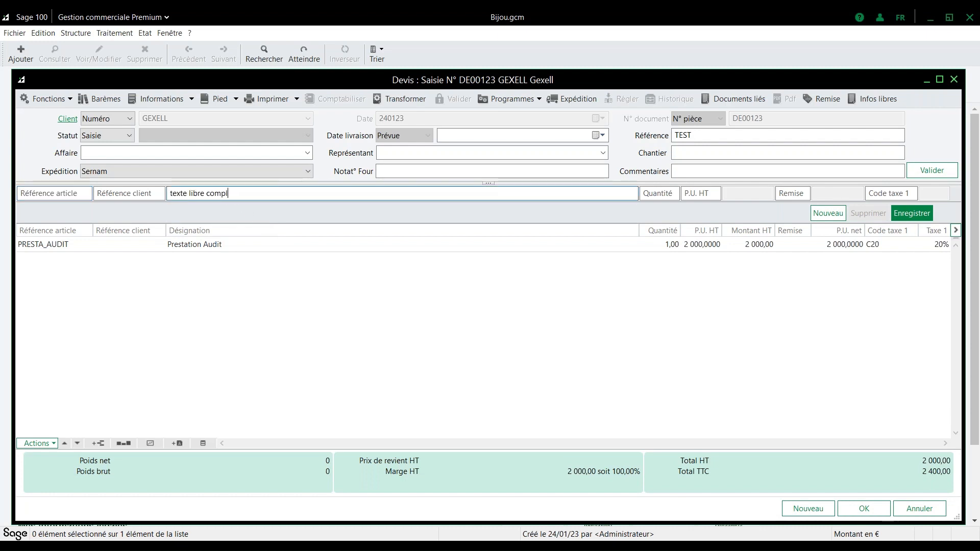
type("eme,ntaire")
key("Return")
key("ctrl")
key("ctrl")
key("ctrl")
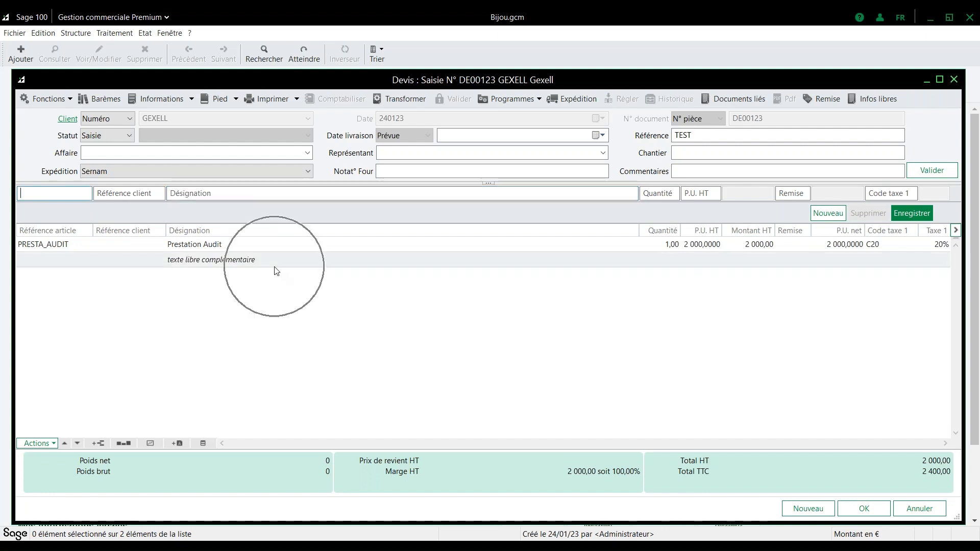
left_click(224, 192)
type("lots 1")
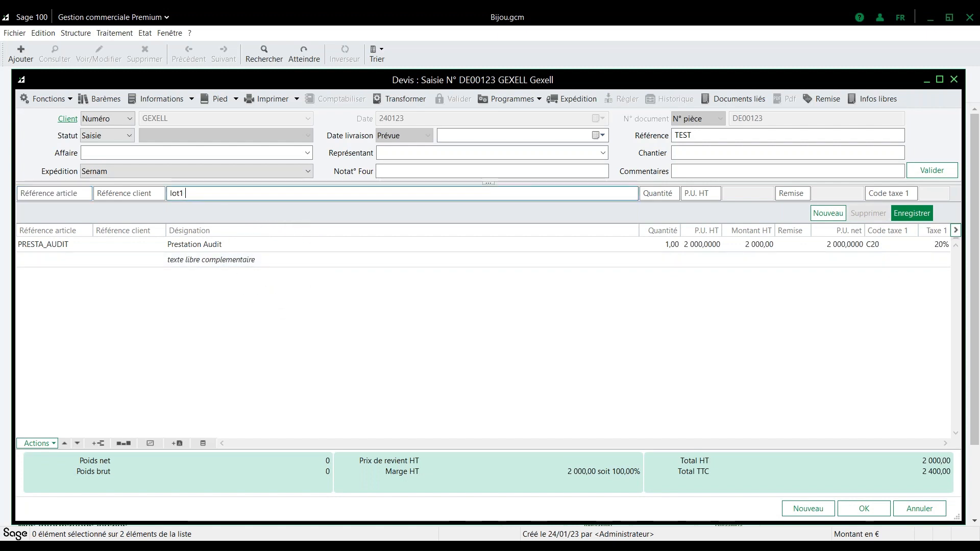
key("Return")
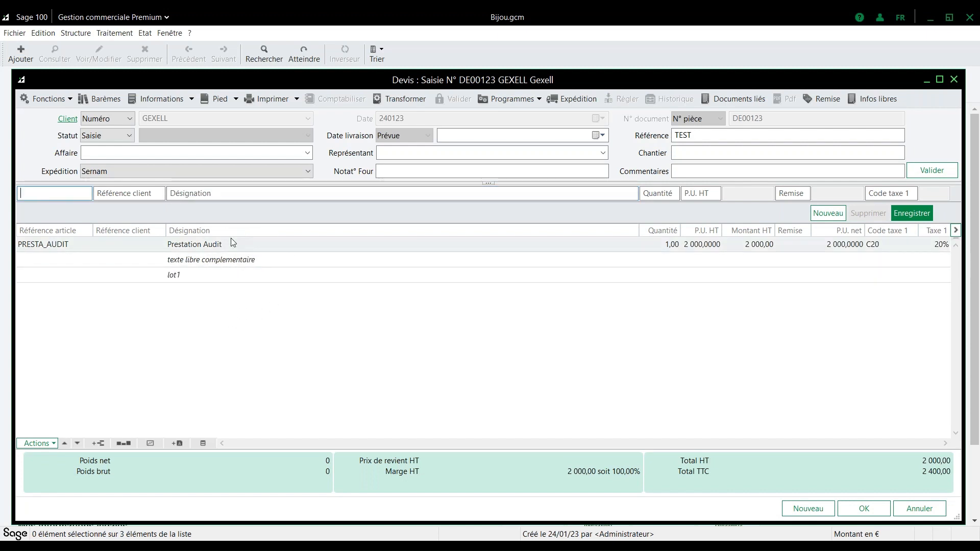
- Select the three quote lines and insert a subtotal labelled 'Sous-total LOT 1'
left_click(232, 244)
left_click(232, 276, "shift")
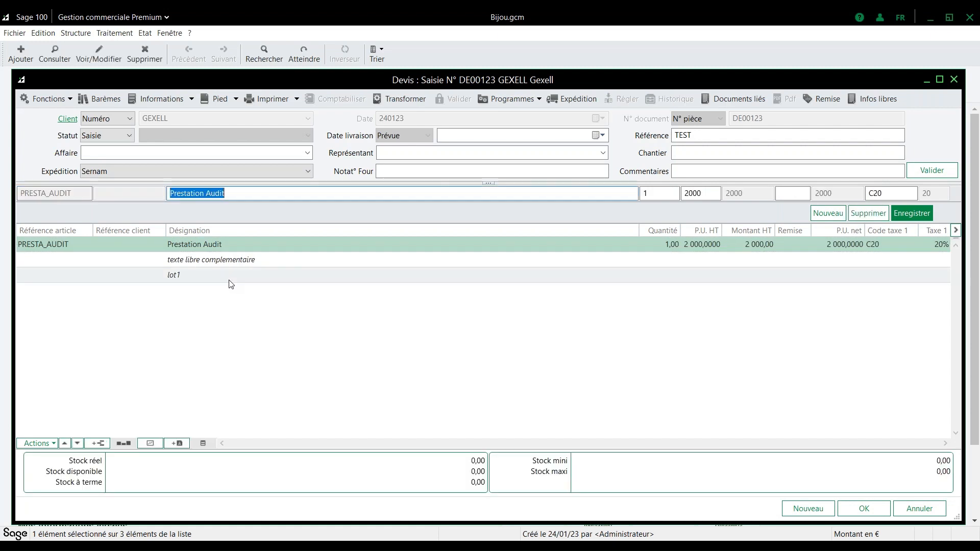
left_click(52, 444)
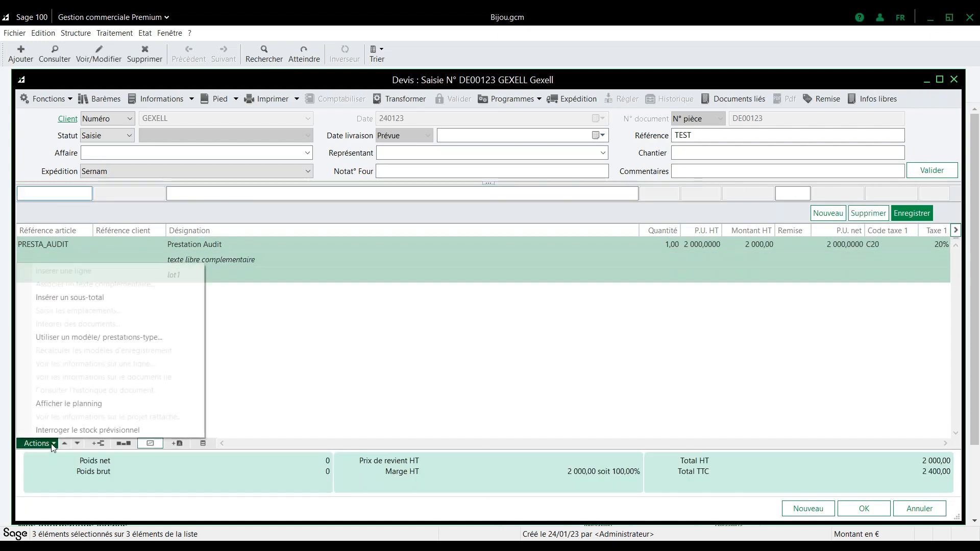
left_click(103, 305)
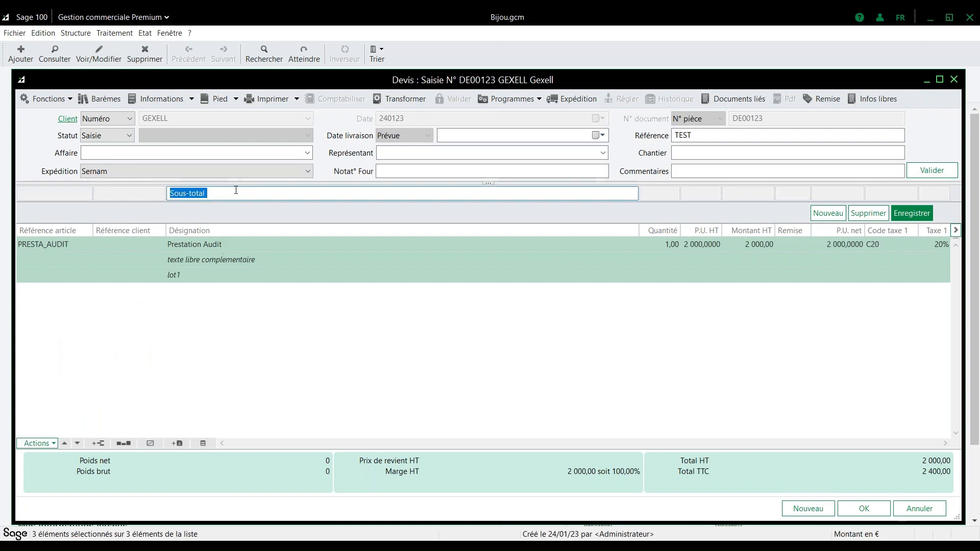
key("End")
type("LOT 1")
key("Return")
key("ctrl")
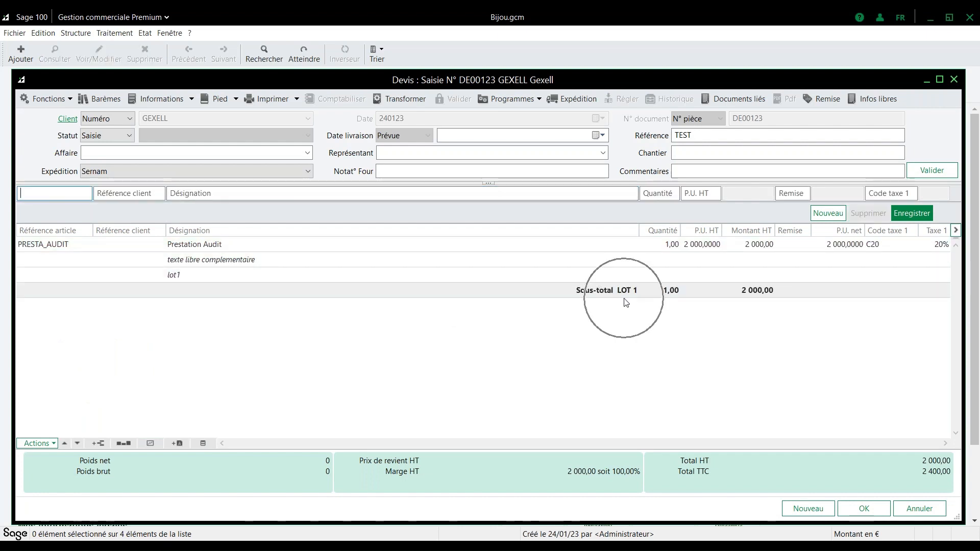
key("ctrl")
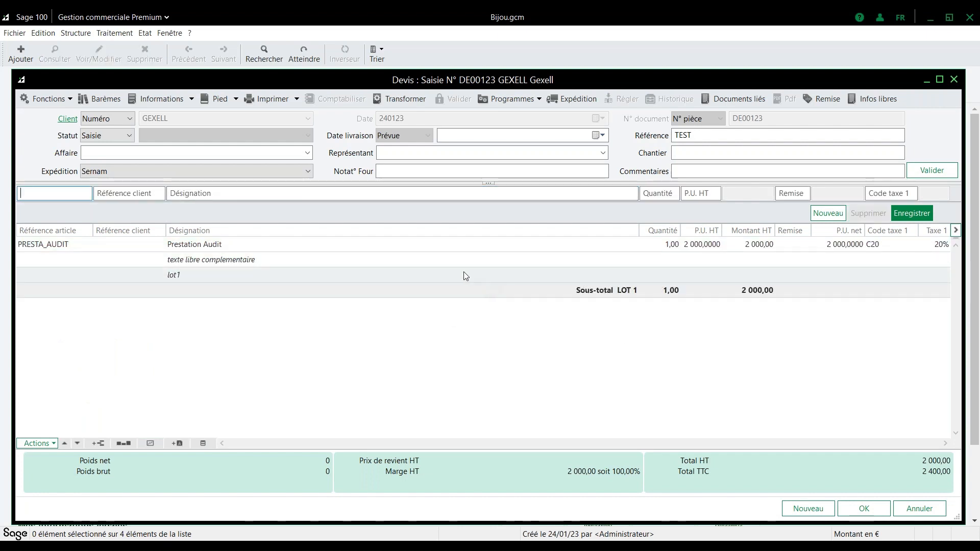
key("ctrl")
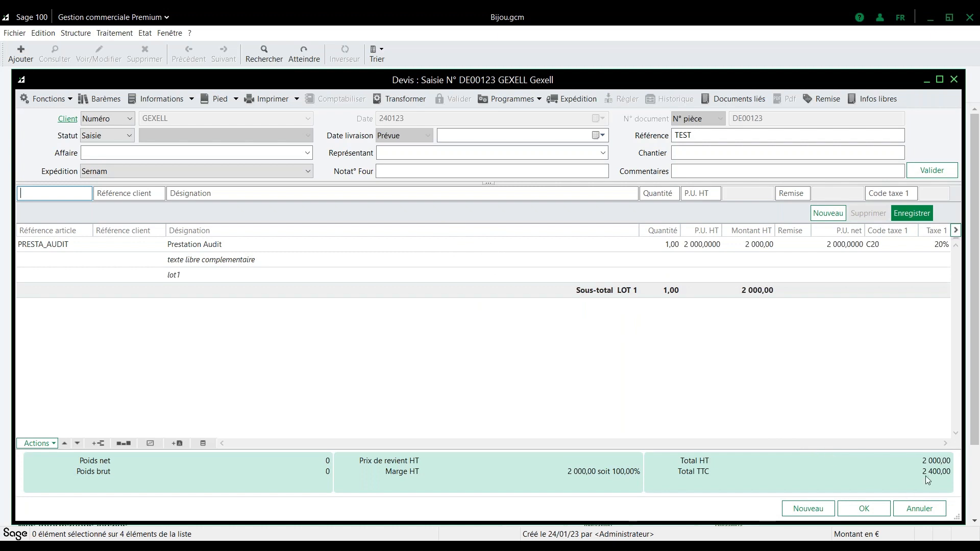
key("ctrl")
- Add a 150 cheque deposit to quote DE00123 through Pied > Acompte
left_click(235, 100)
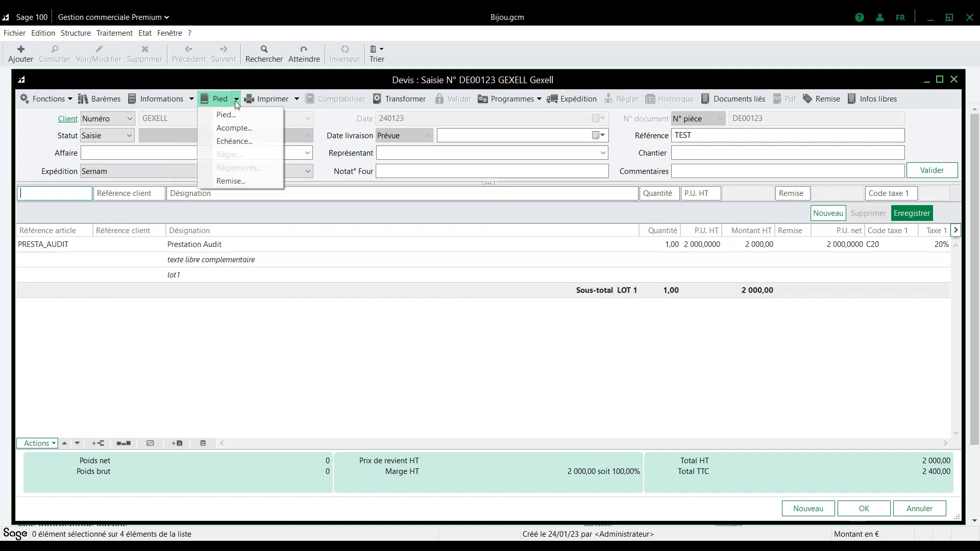
left_click(244, 132)
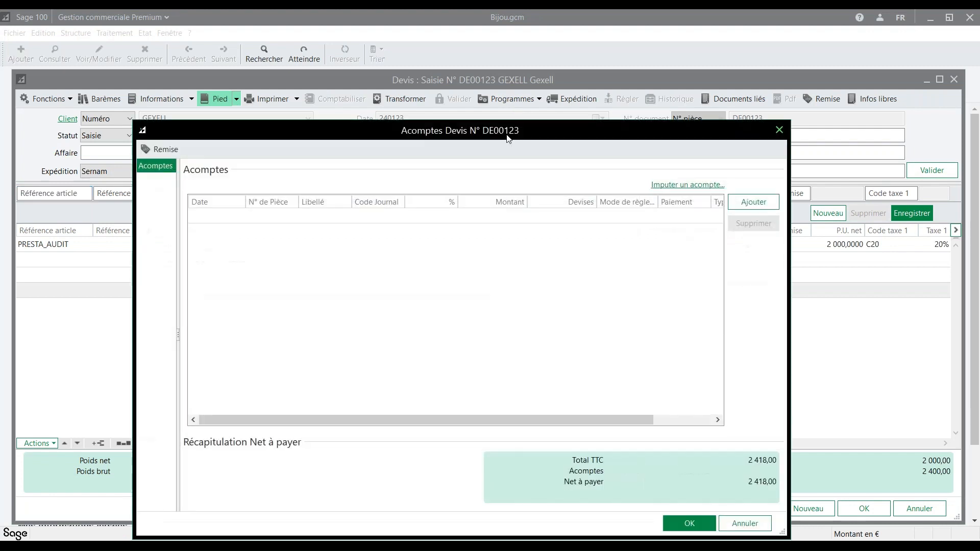
left_click_drag(508, 137, 552, 111)
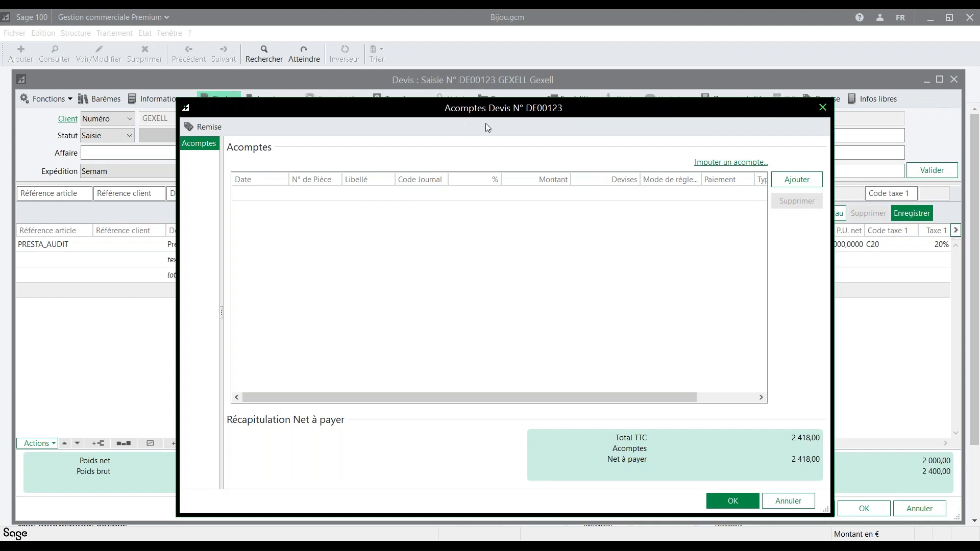
key("ctrl")
left_click(539, 199)
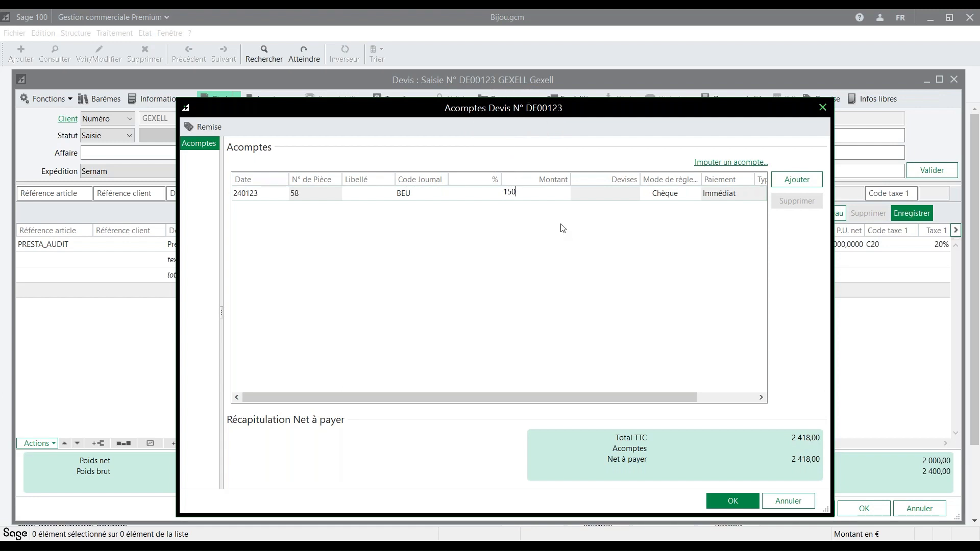
key("Return")
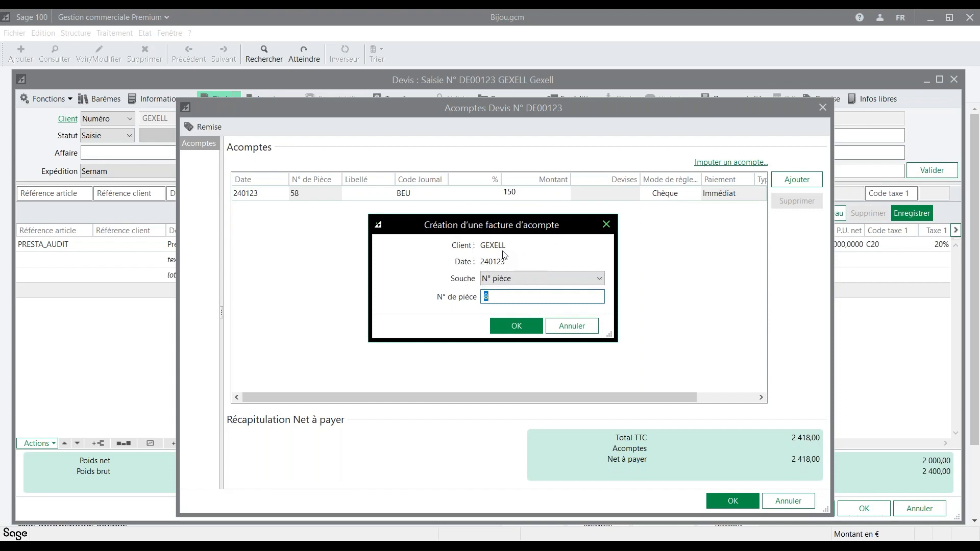
- Confirm creation of deposit invoice N° 8 and review its line history
left_click(513, 327)
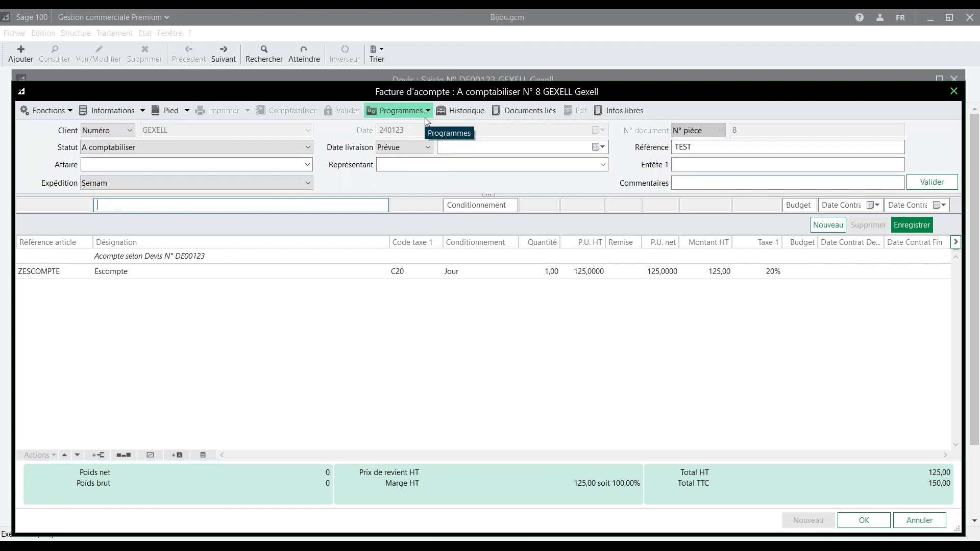
left_click(461, 111)
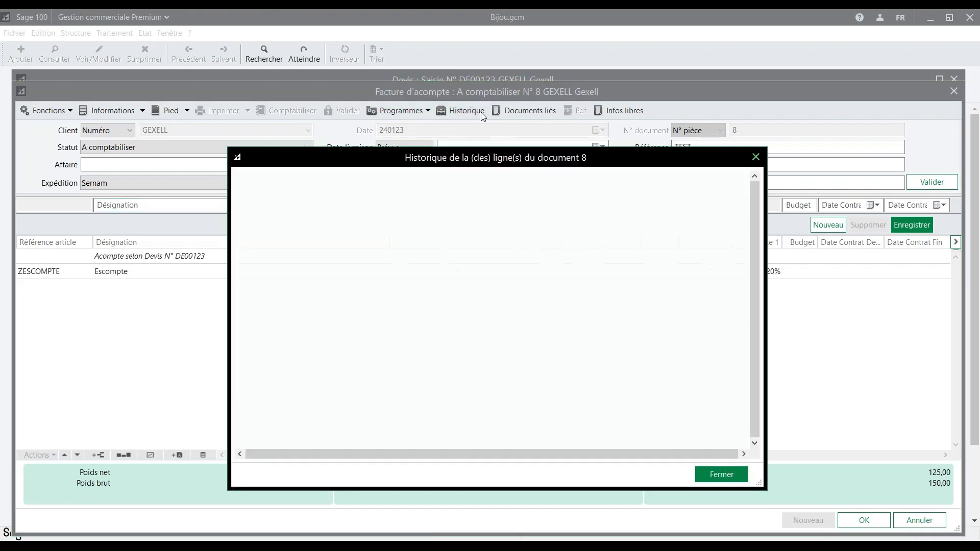
left_click(755, 157)
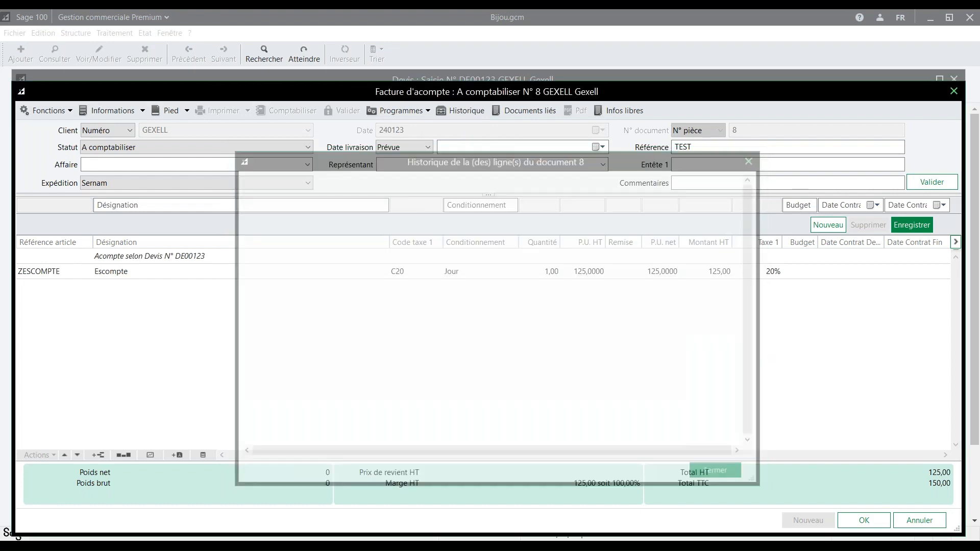
left_click(423, 113)
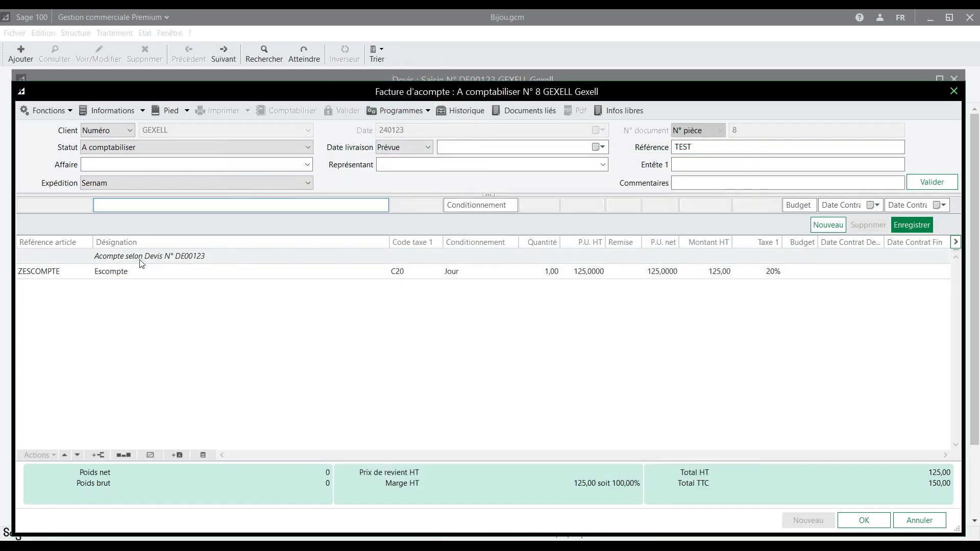
key("ctrl")
key("ctrl")
key("ctrl")
key("ctrl")
key("ctrl")
key("ctrl")
key("ctrl")
- Save deposit invoice N° 8, create the 150 deposit payment, and close Acomptes
left_click(875, 524)
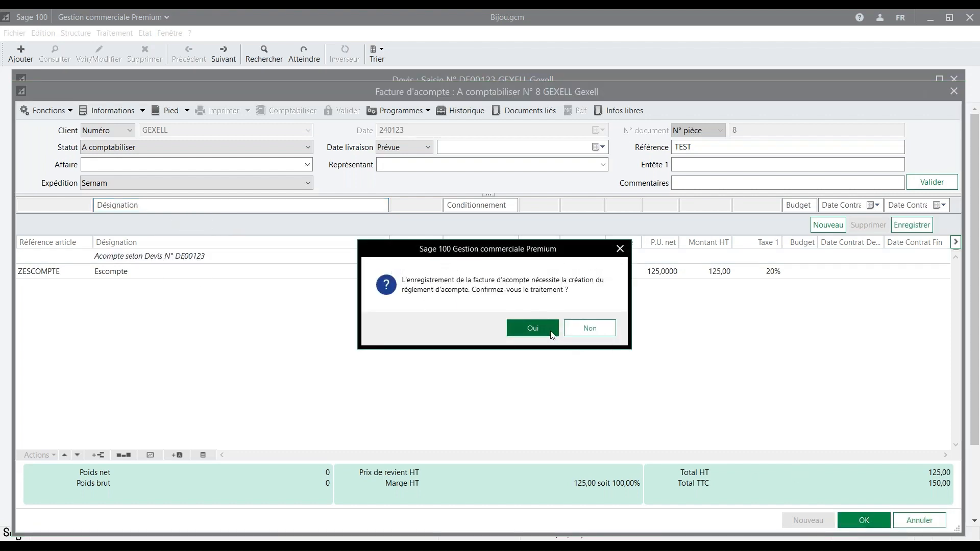
left_click(576, 336)
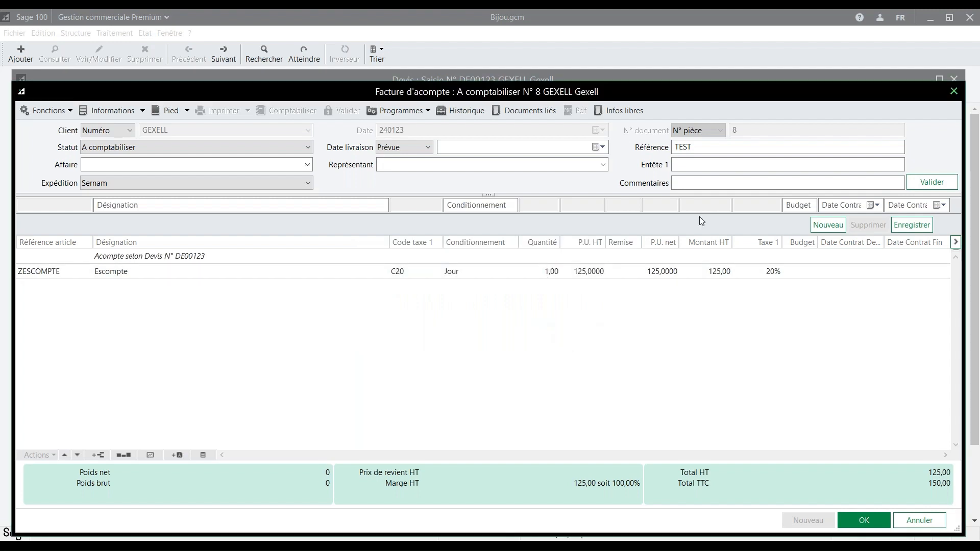
left_click(873, 521)
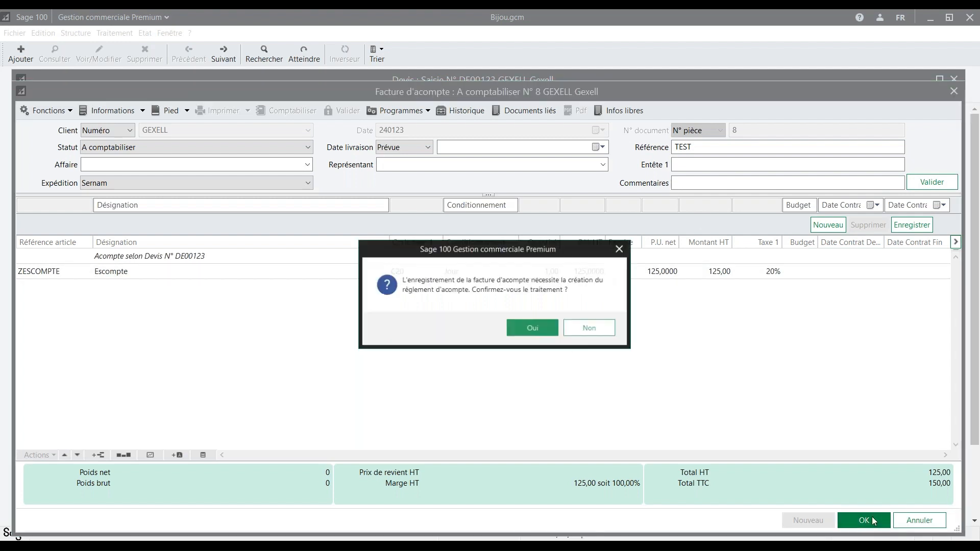
left_click(536, 335)
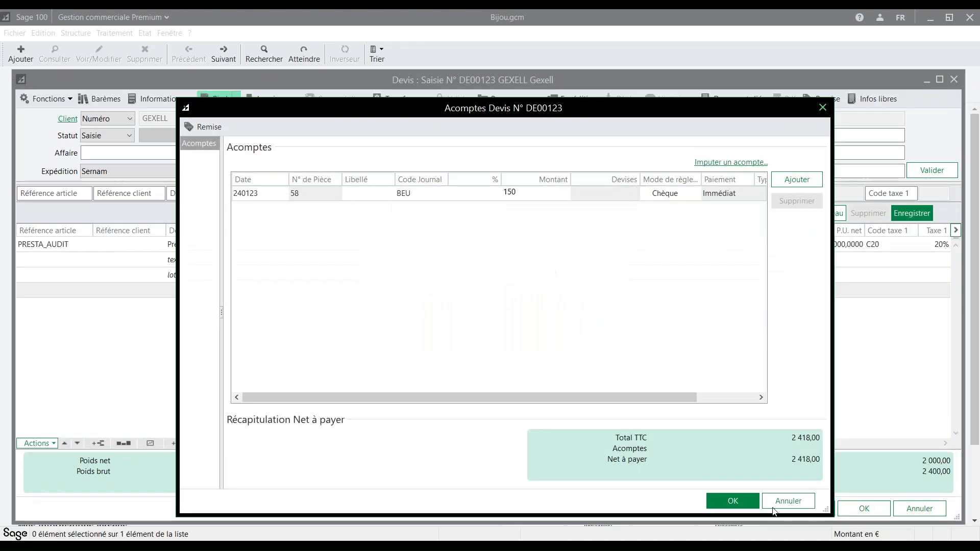
left_click(733, 502)
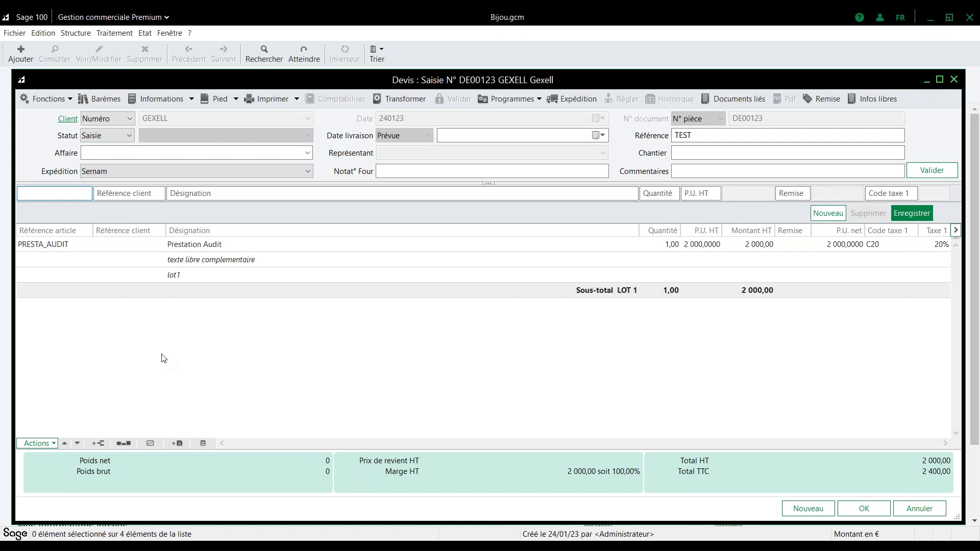
- Preview the quote's sending message from the Imprimer options, then dismiss them
left_click(299, 104)
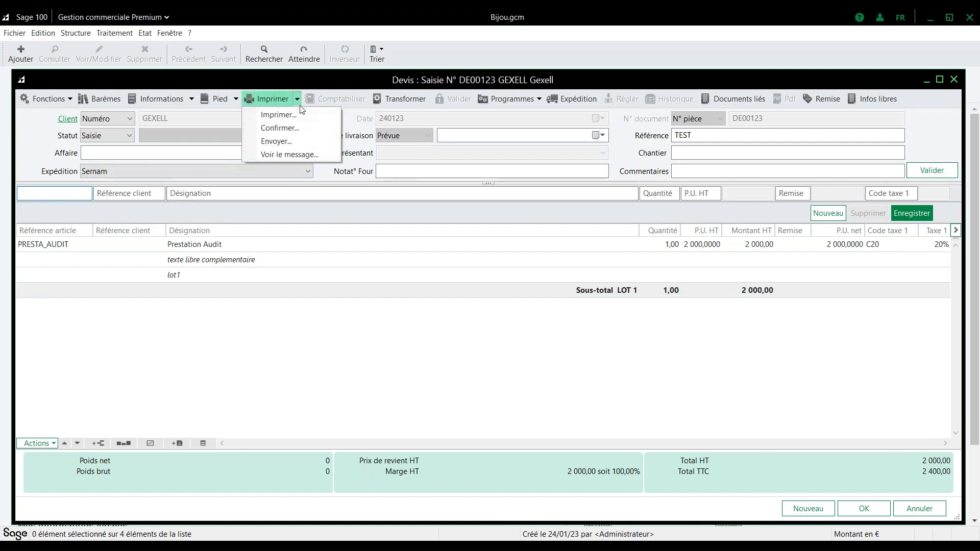
left_click(312, 154)
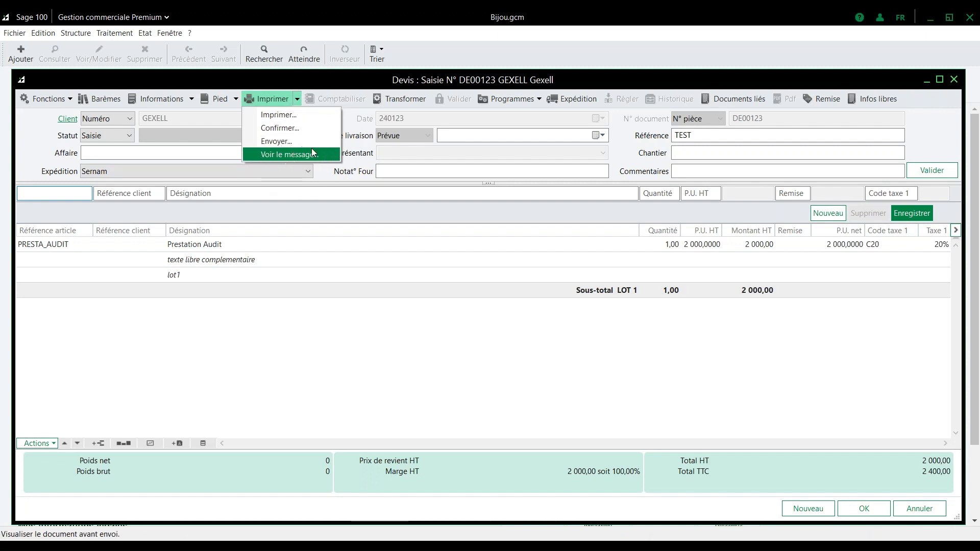
left_click(313, 152)
left_click(366, 85)
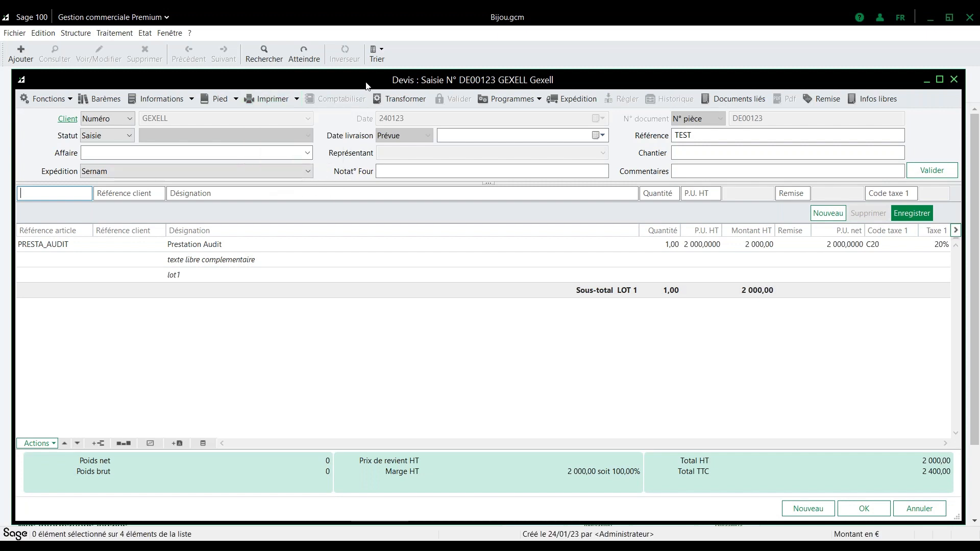
- Choose a contact person in the quote's document information, then close that window
left_click(190, 99)
left_click(166, 114)
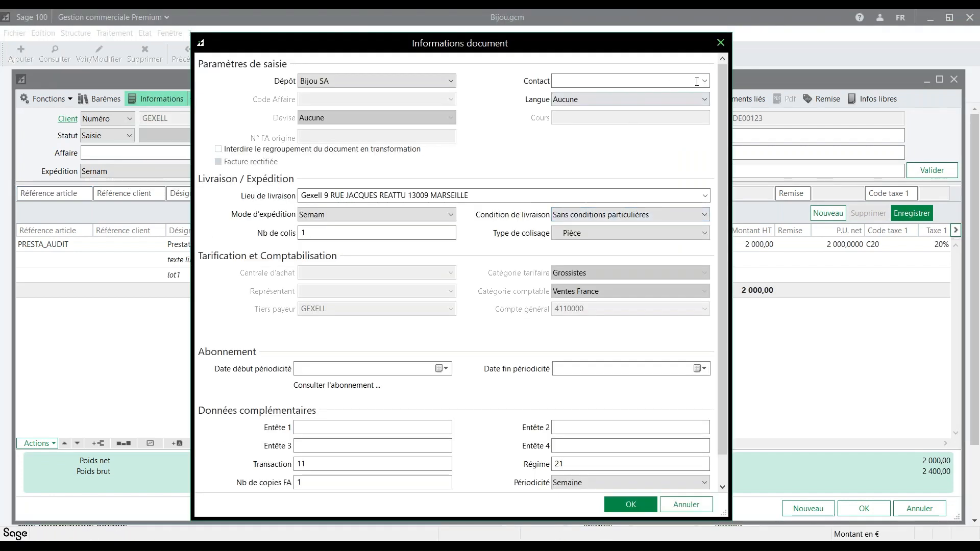
left_click(703, 81)
left_click(669, 83)
left_click_drag(635, 79, 556, 90)
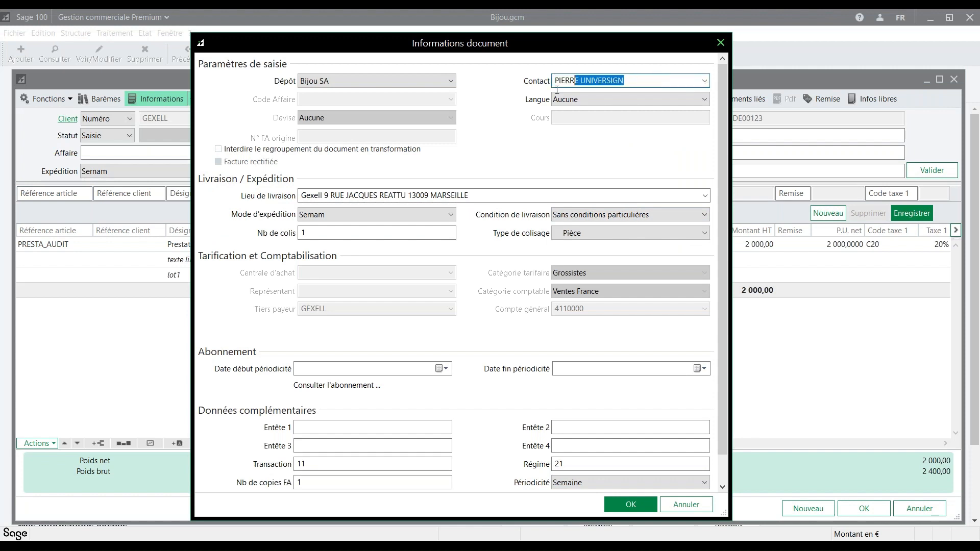
left_click(720, 43)
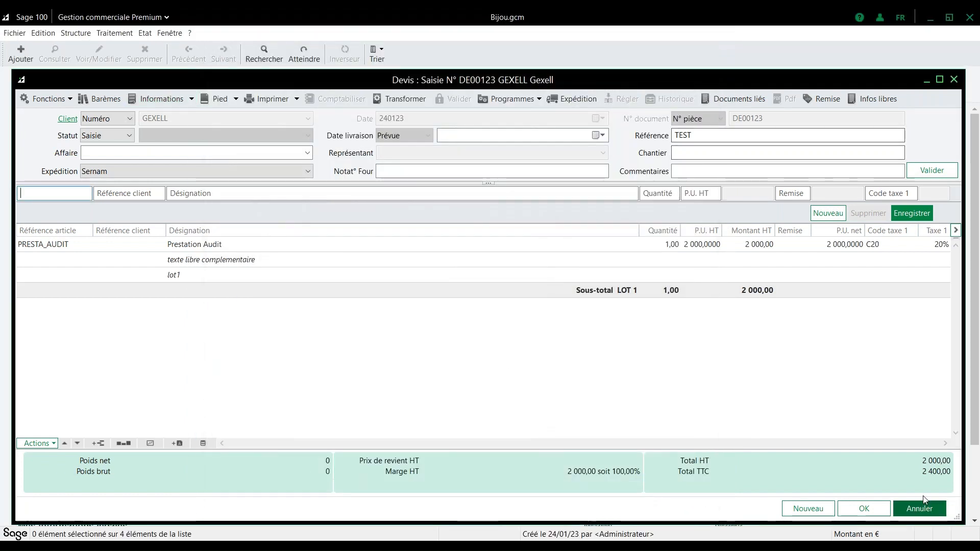
- Close the quote, browse to 01 PARTENAIRES > 00 DEMO in Explorer, then close that window
left_click(863, 508)
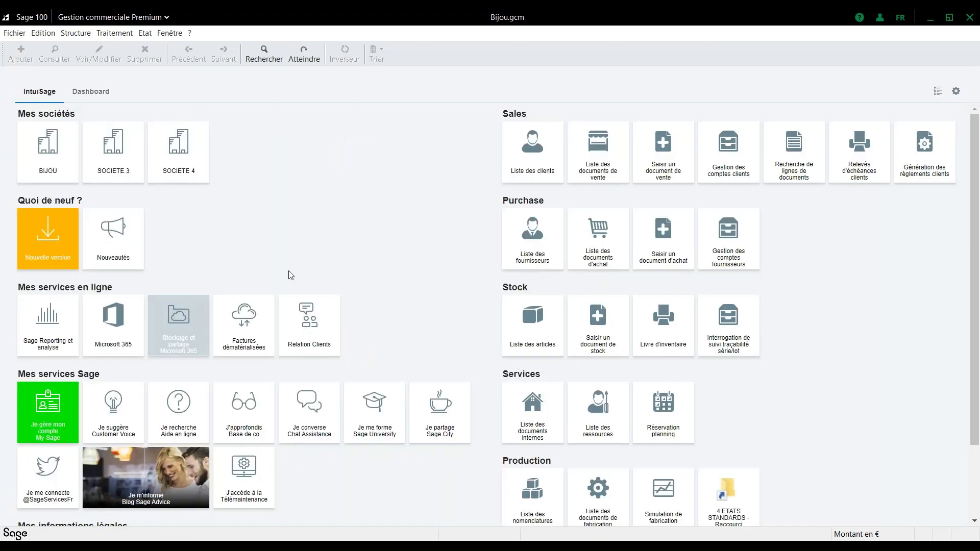
left_click(292, 546)
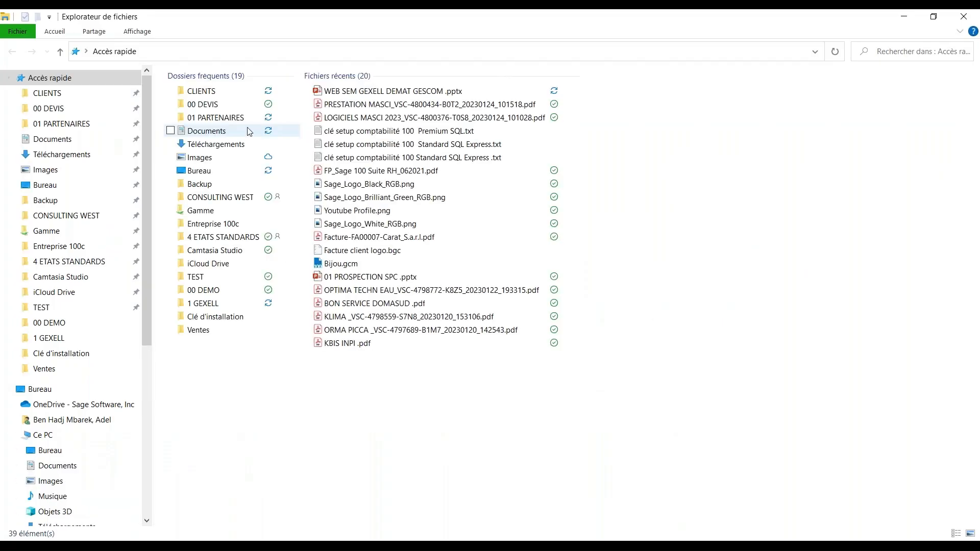
double_click(201, 117)
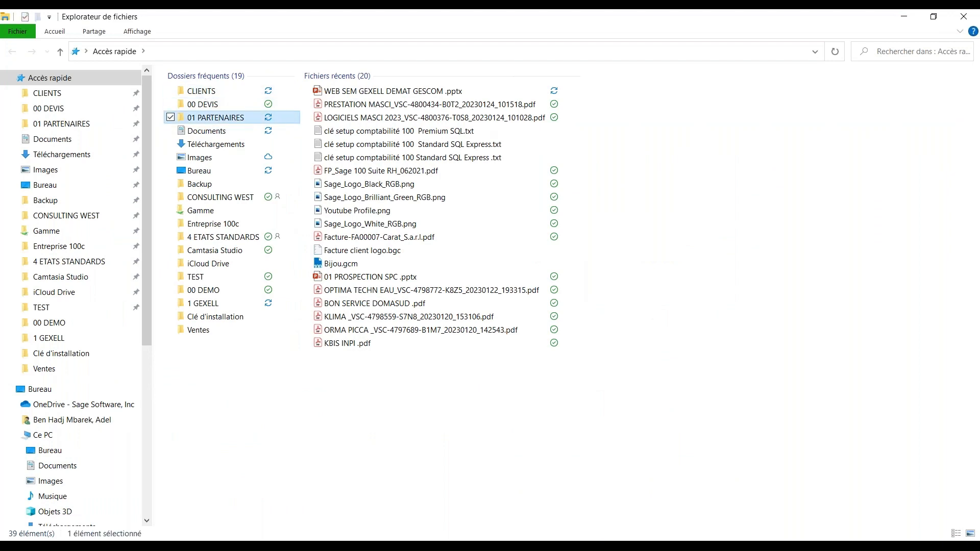
double_click(222, 93)
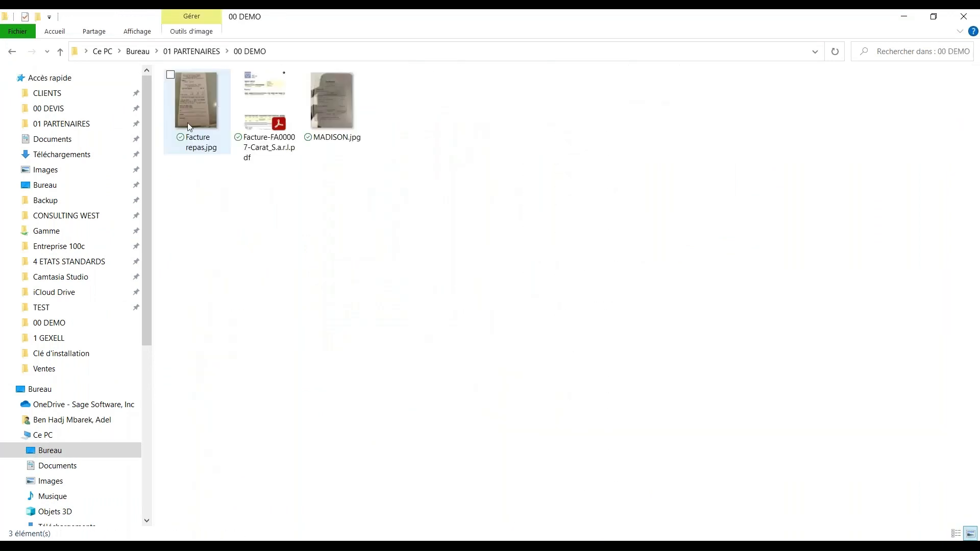
double_click(861, 13)
left_click_drag(691, 18, 853, 27)
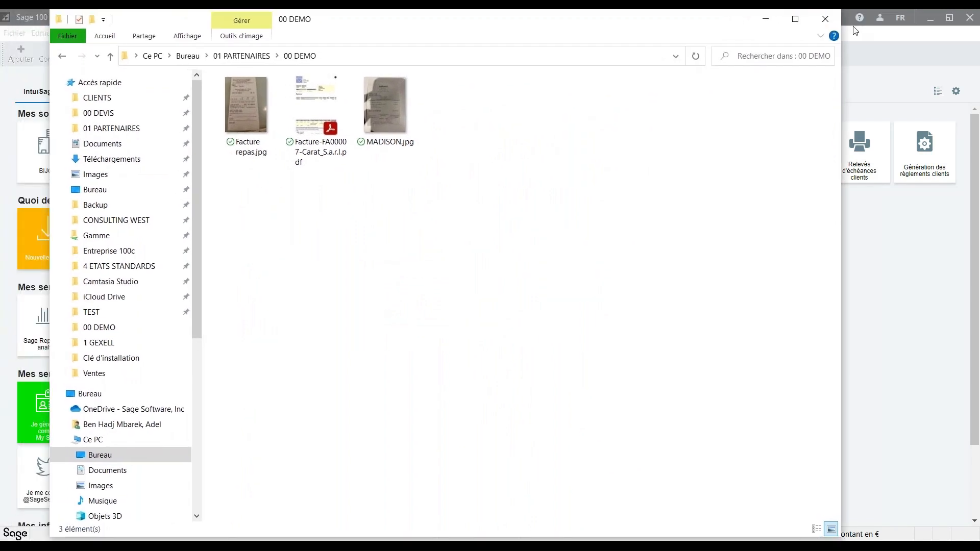
left_click(828, 24)
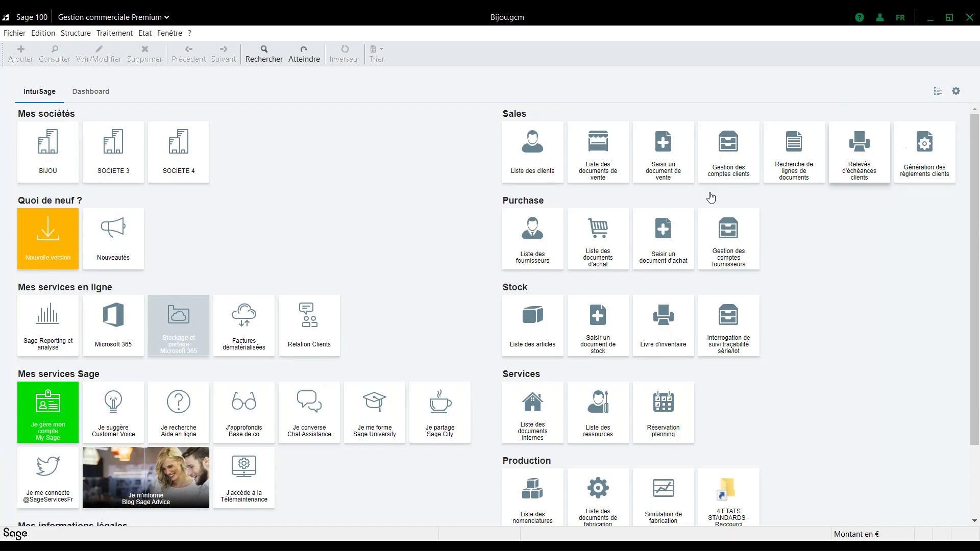
- Return to the PowerPoint slideshow and advance past 'Démat des Signatures Devis' to the Universign slide
key("alt")
key("alt+Tab")
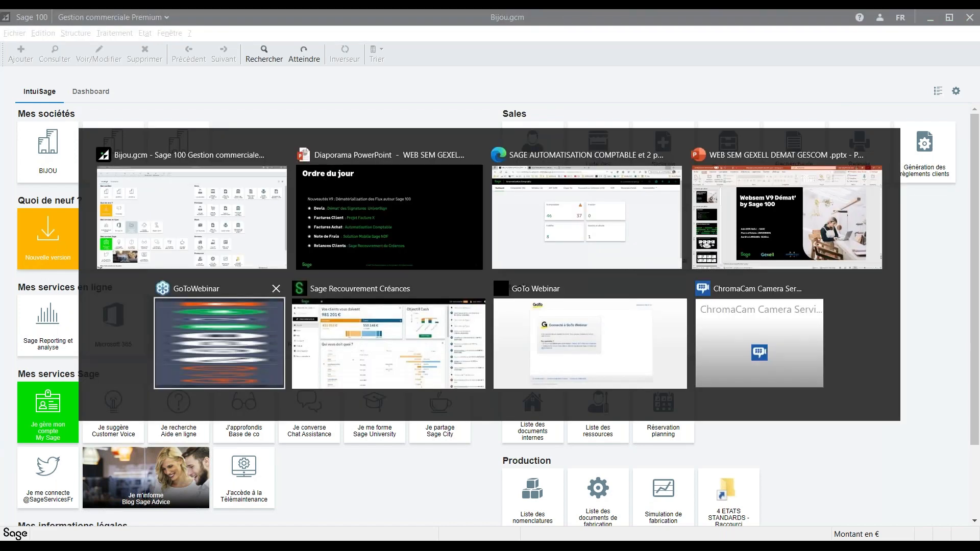
key("Right")
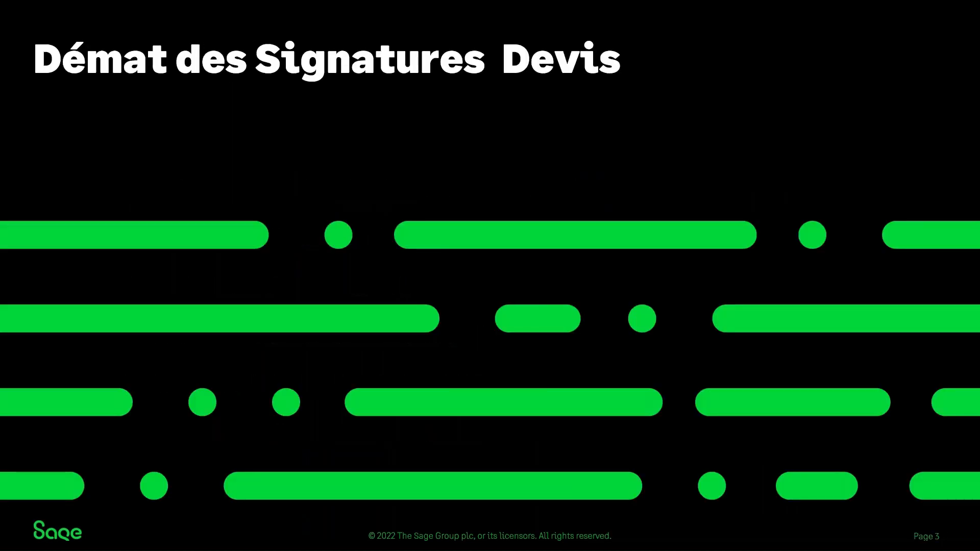
key("Right")
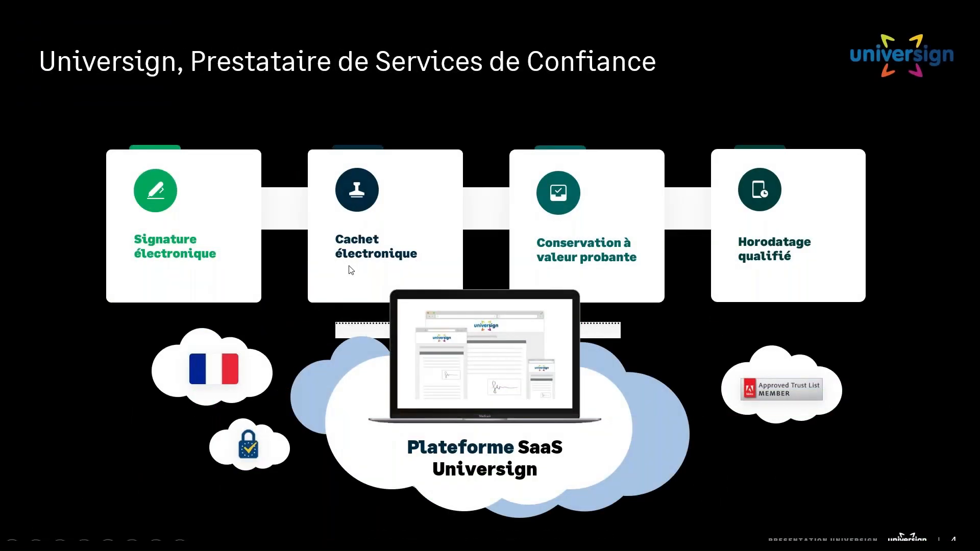
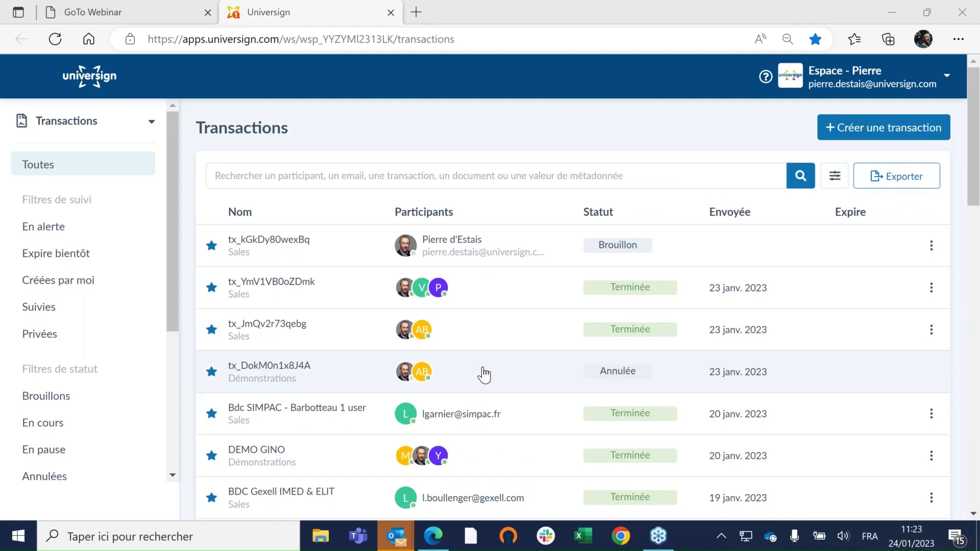
left_click(851, 139)
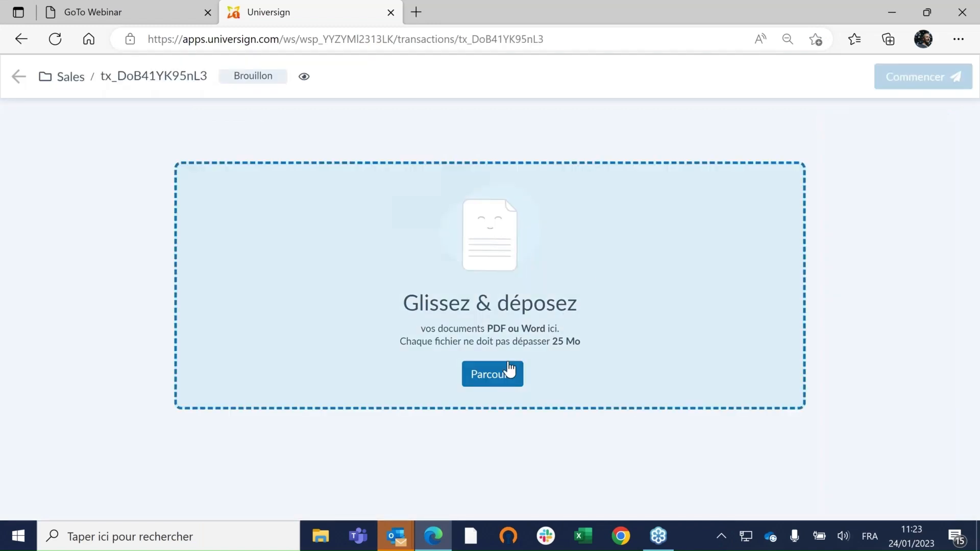
left_click(495, 380)
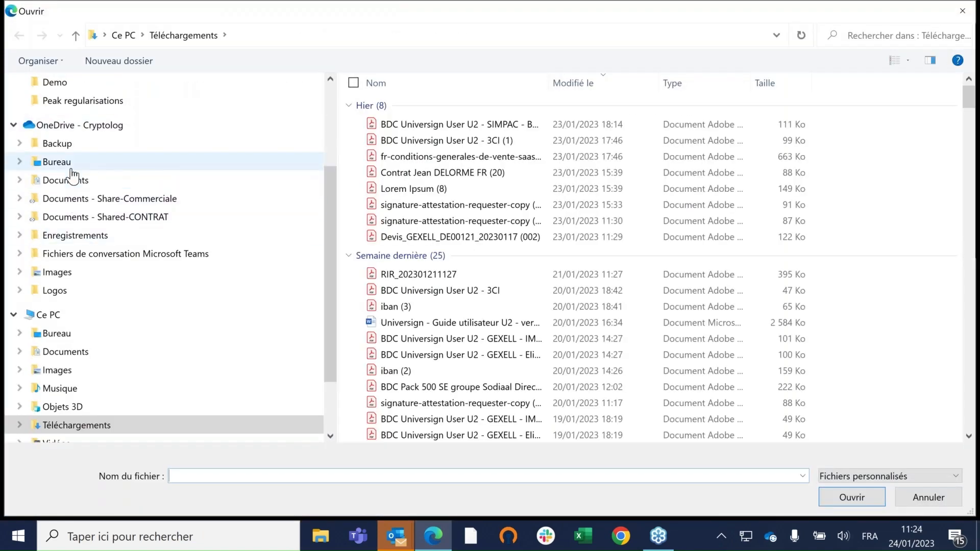
left_click(72, 170)
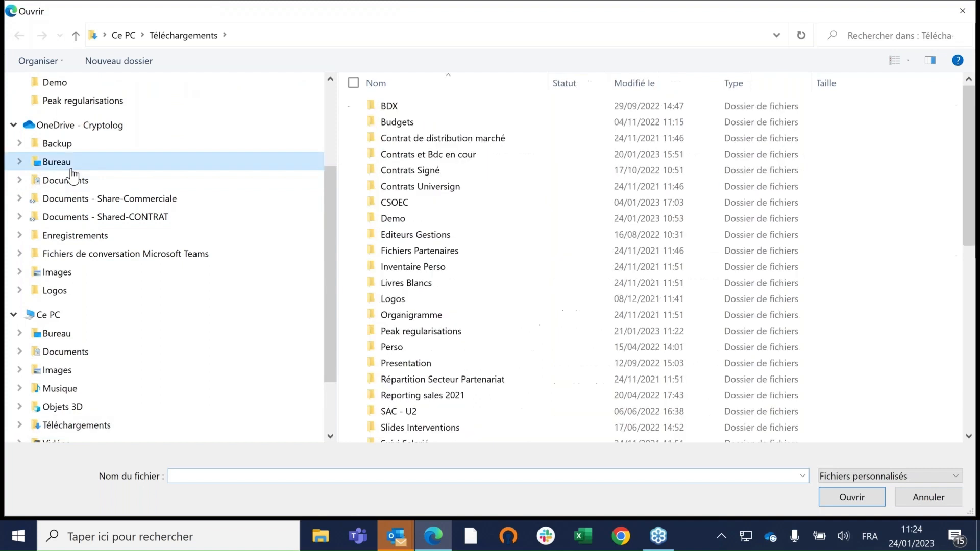
left_click(400, 224)
double_click(401, 223)
double_click(385, 122)
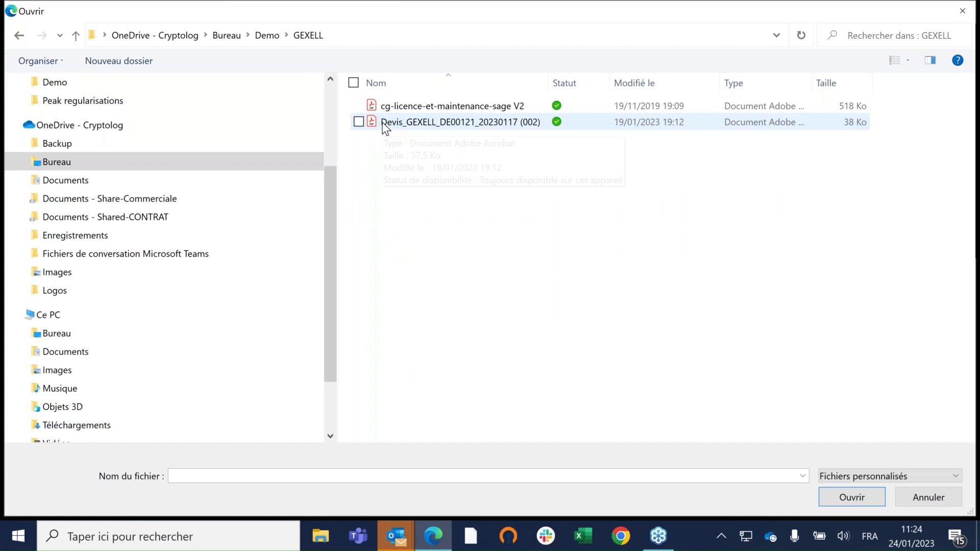
double_click(385, 122)
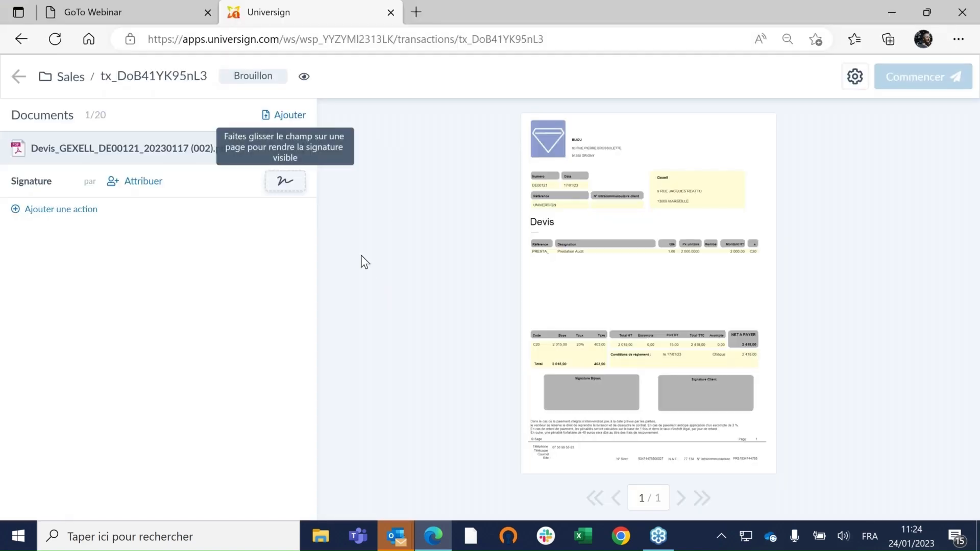
- File the transaction under Démonstrations and place the client signer's field on the Signature Client box
left_click(67, 79)
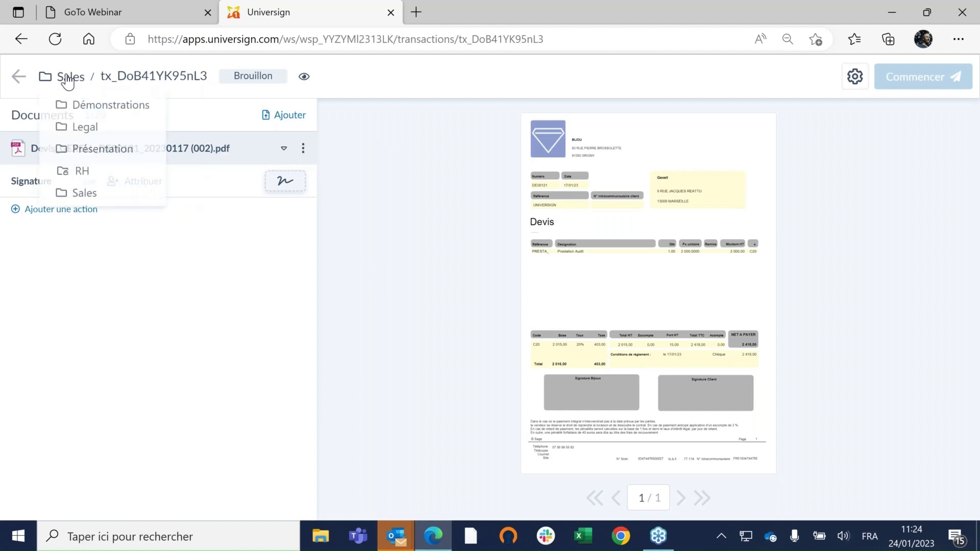
left_click(113, 107)
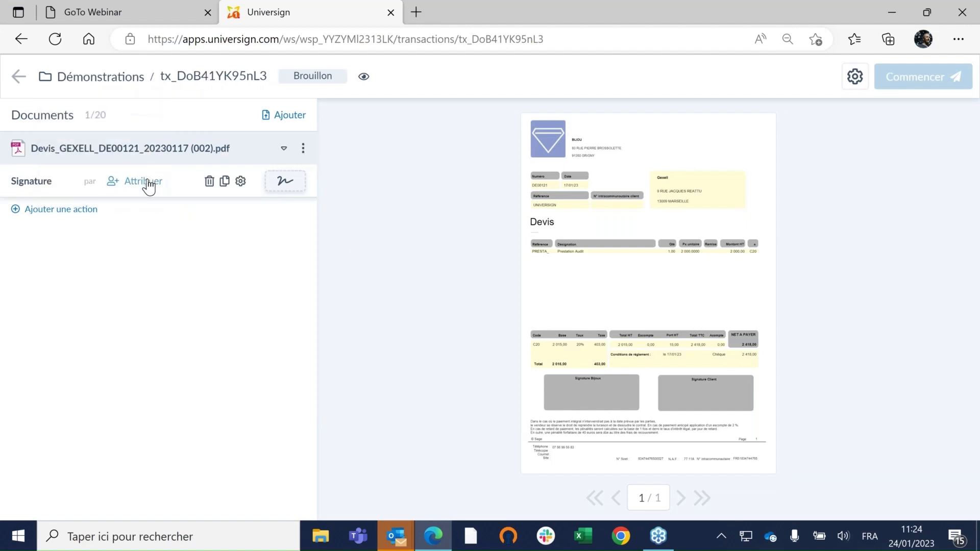
left_click(147, 182)
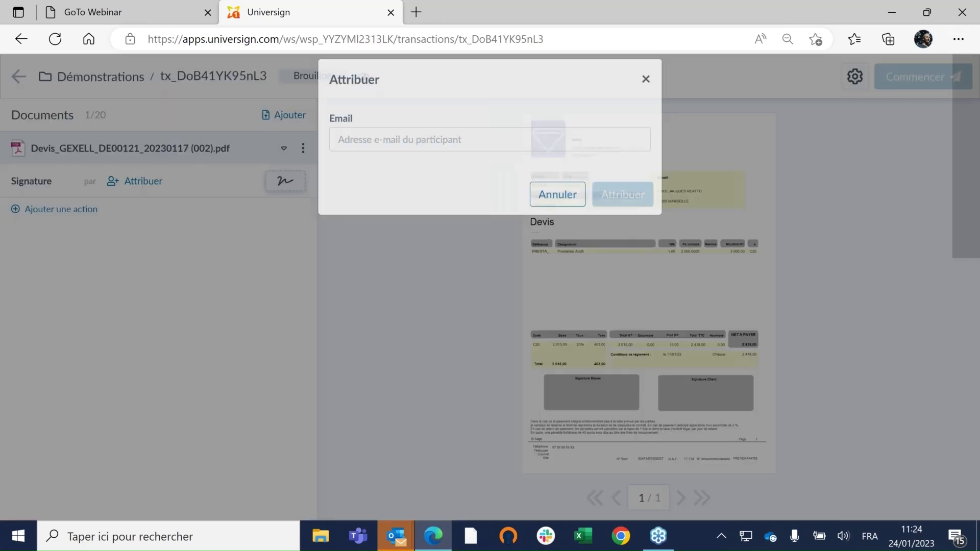
left_click(360, 156)
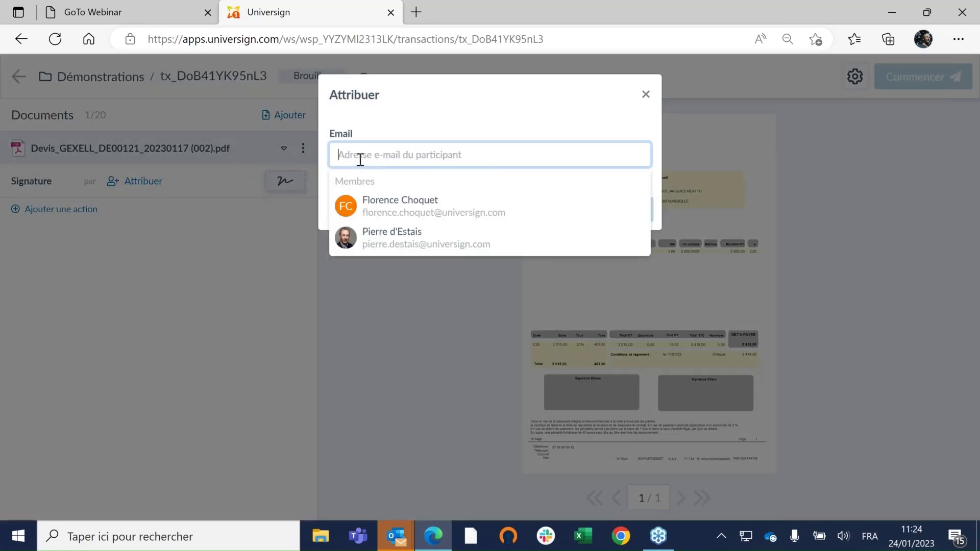
type("adel")
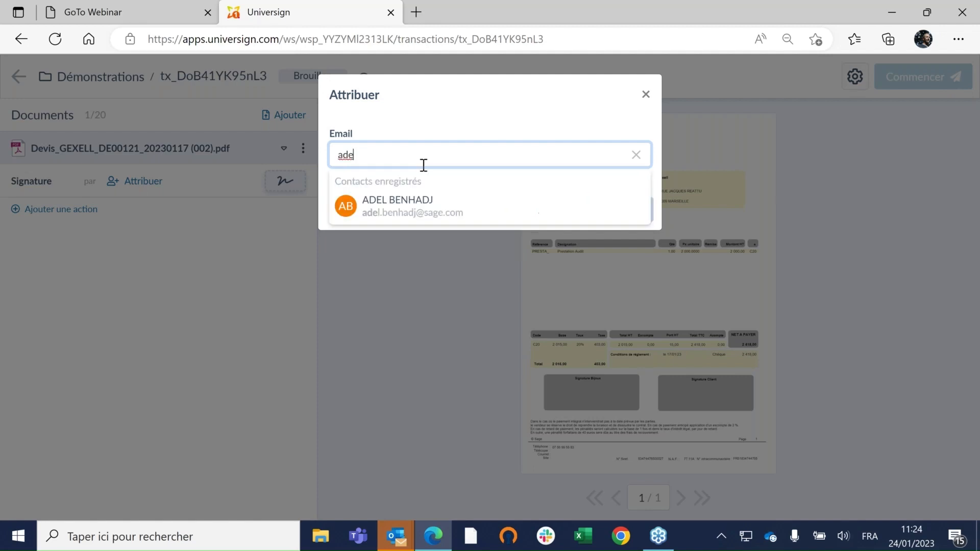
left_click(421, 199)
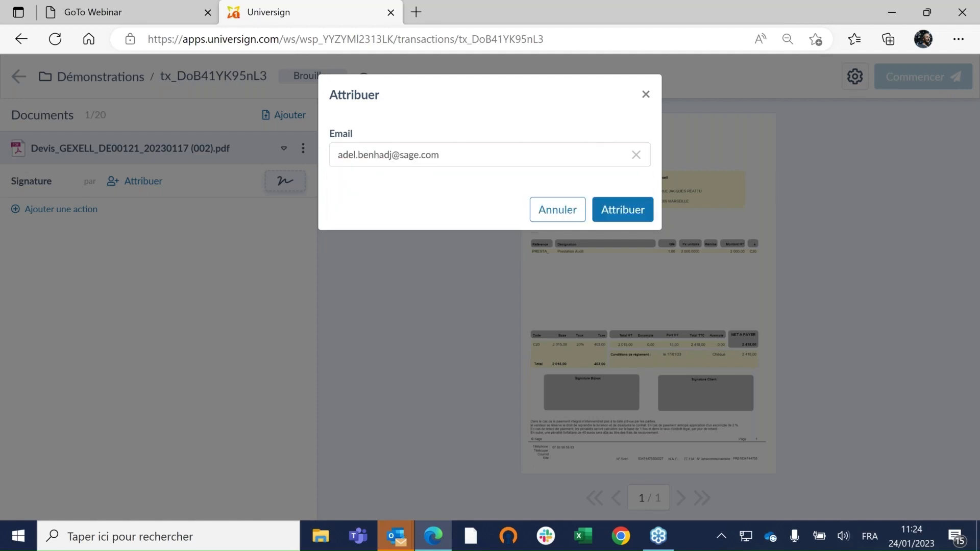
left_click(617, 209)
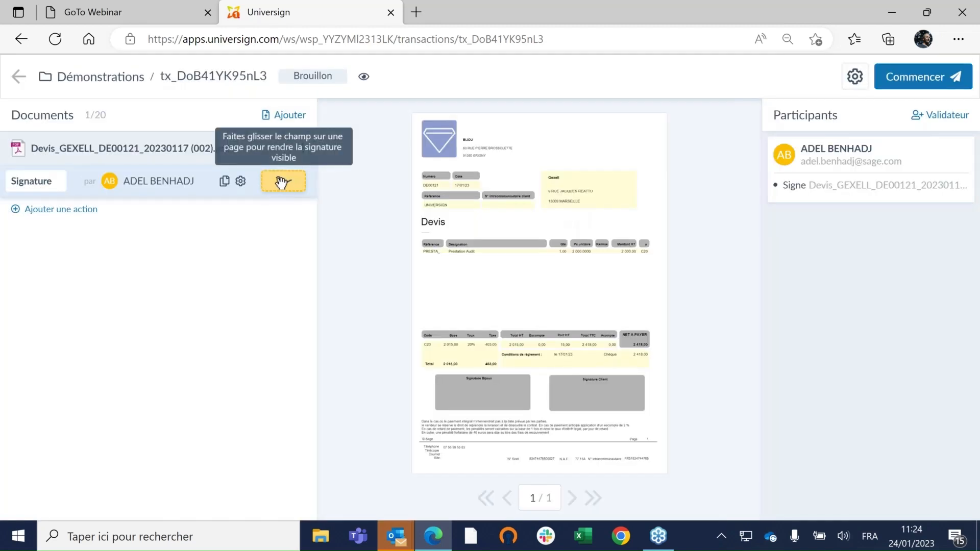
left_click_drag(281, 182, 584, 394)
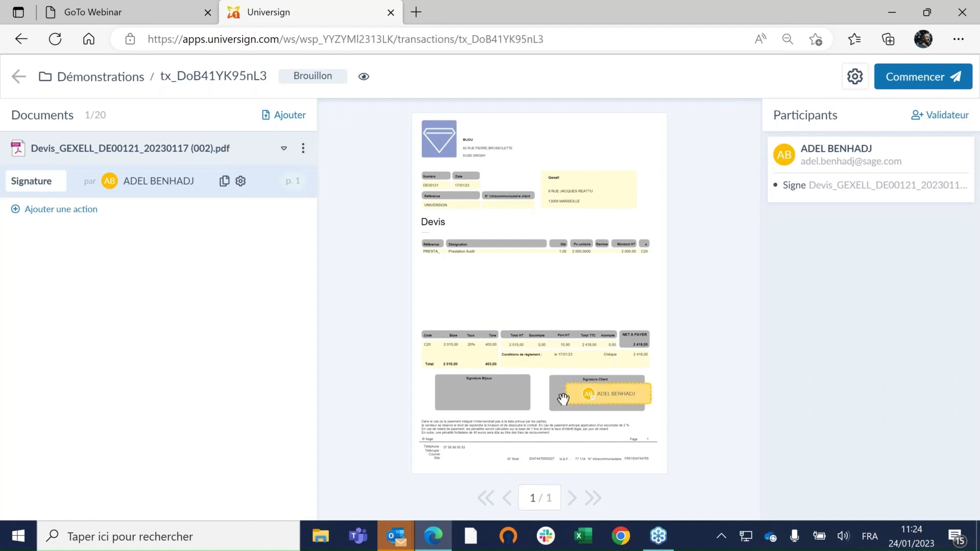
- Add a second signature for the workspace member and place it on the Signature Bijoux box
left_click(62, 209)
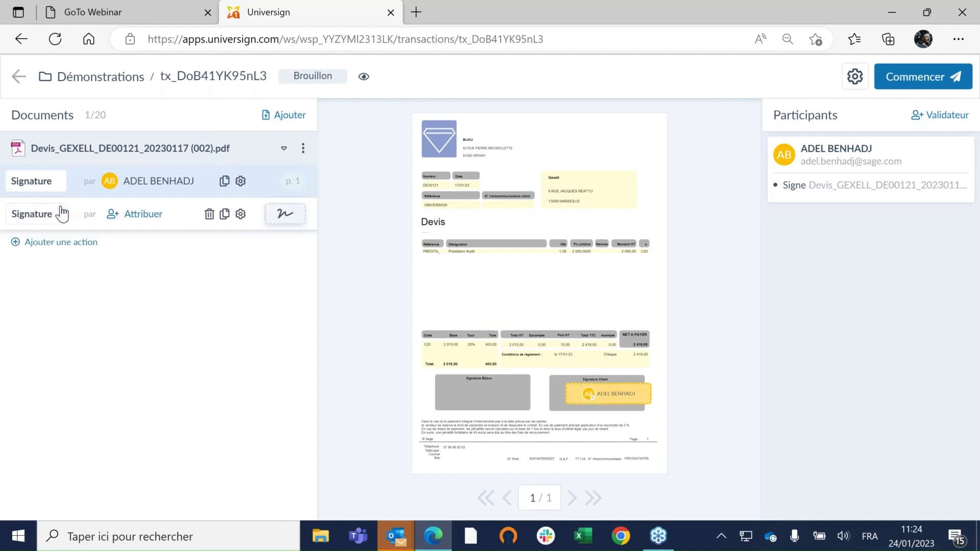
left_click(143, 214)
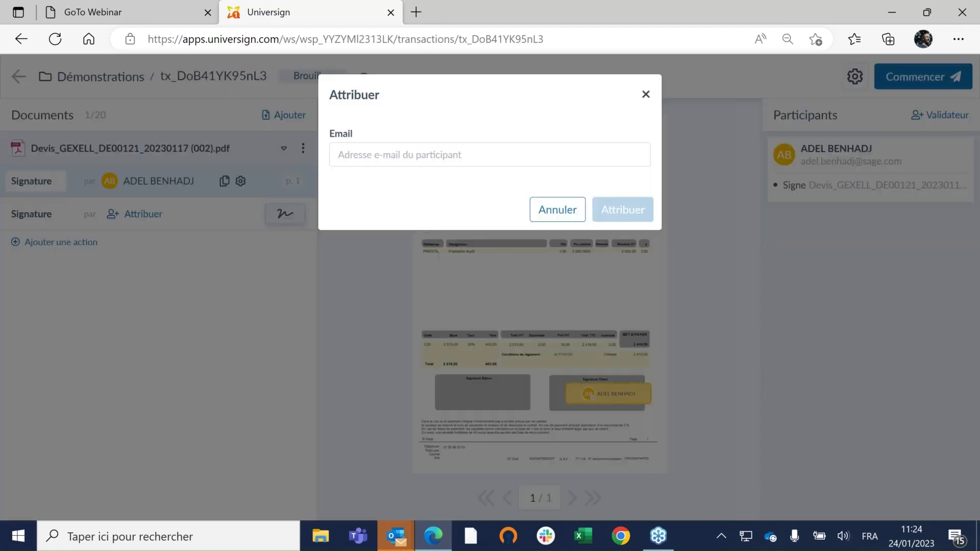
left_click(357, 155)
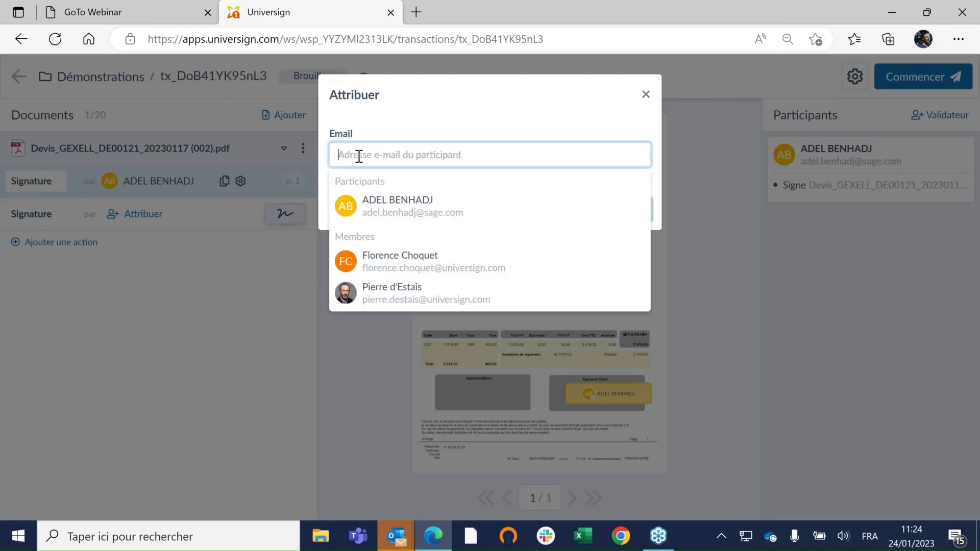
left_click(383, 289)
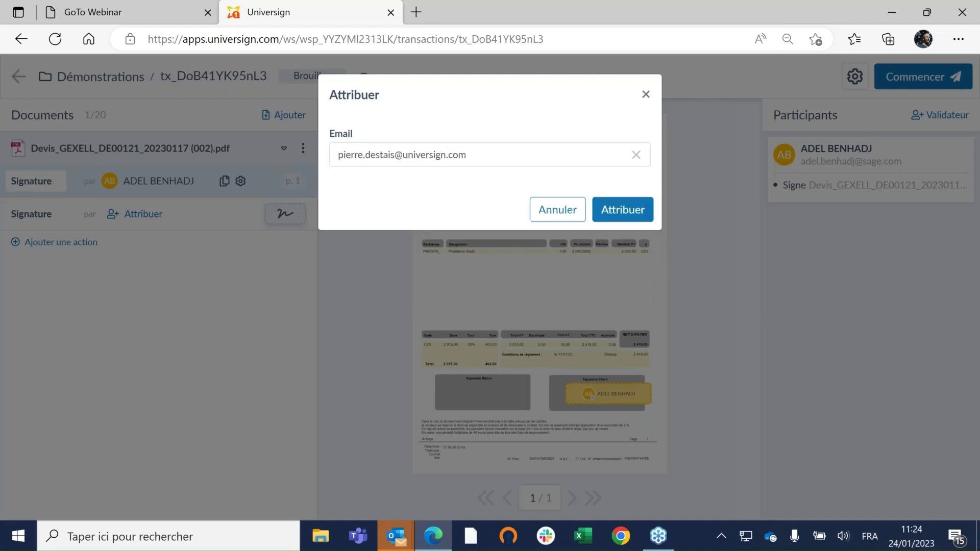
left_click(614, 218)
mouse_move(285, 213)
left_mouse_down()
mouse_move(357, 258)
mouse_move(486, 392)
left_mouse_up()
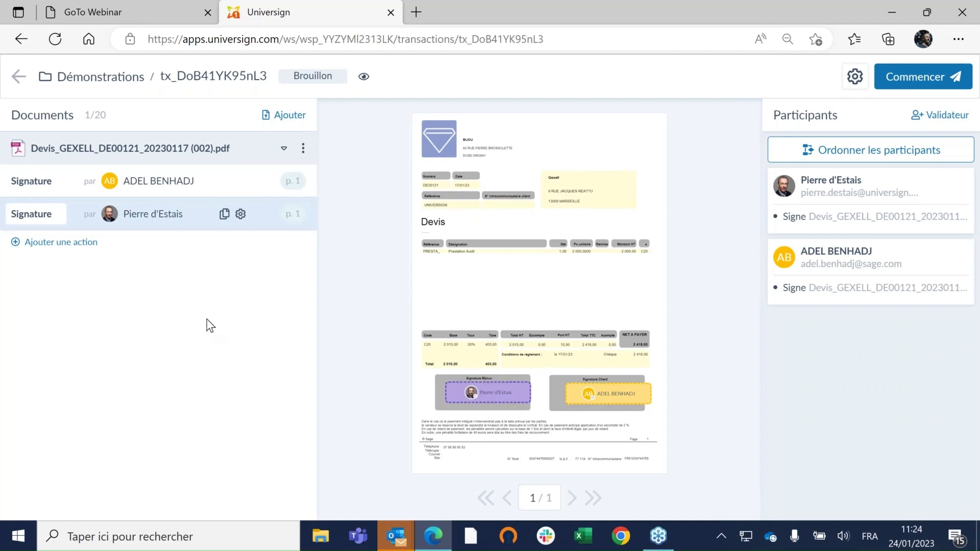
- Add cg-licence-et-maintenance-sage V2.pdf as a second document in the transaction
left_click(283, 117)
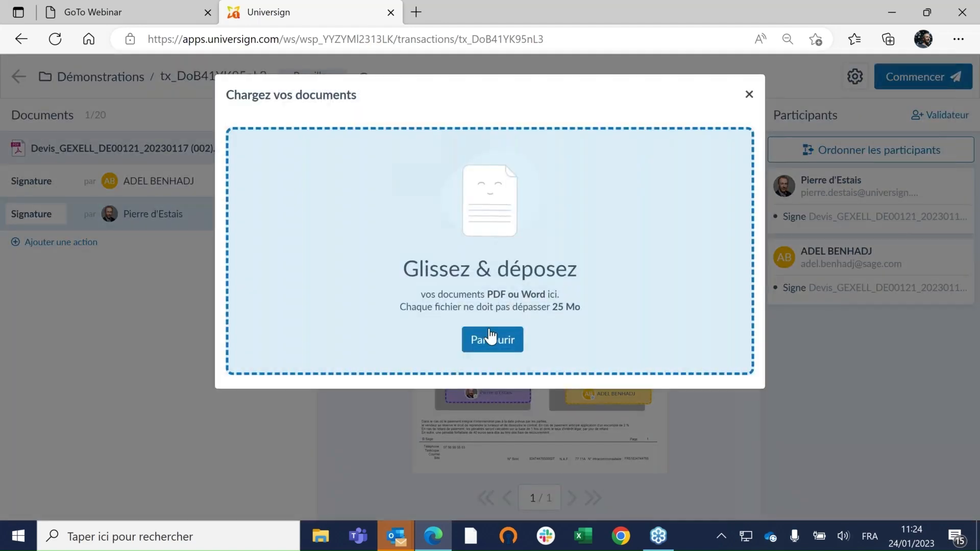
left_click(490, 338)
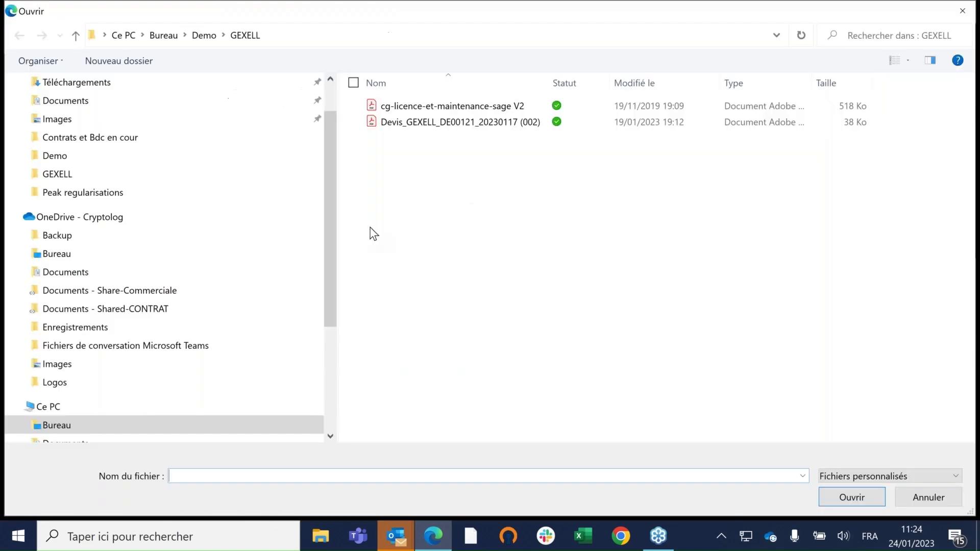
double_click(417, 112)
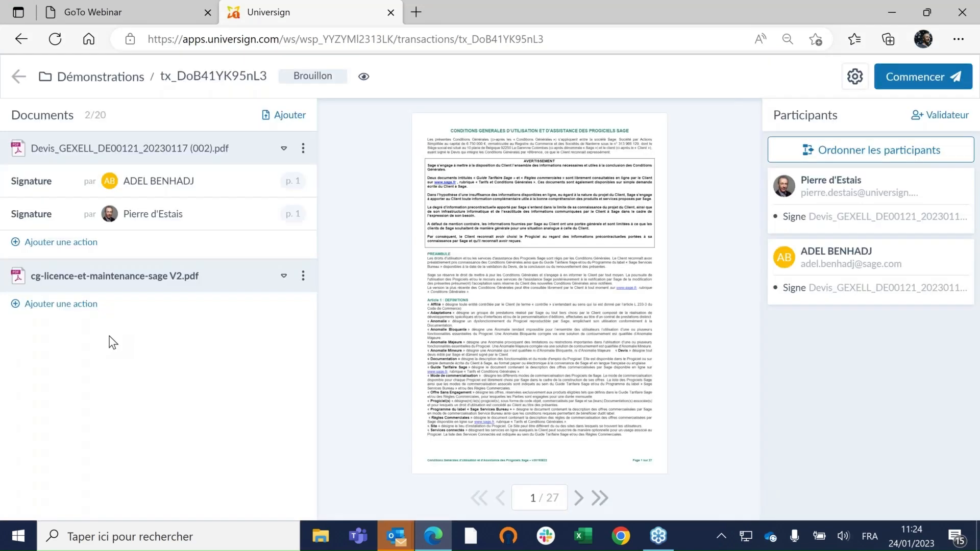
- Give the licence document a Consultation action assigned to the second participant
left_click(56, 303)
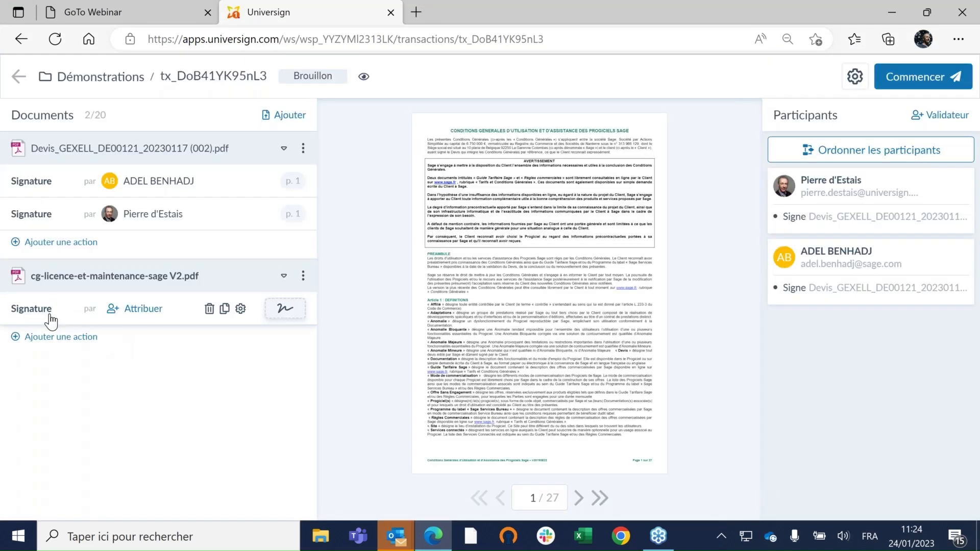
left_click(26, 312)
left_click(48, 353)
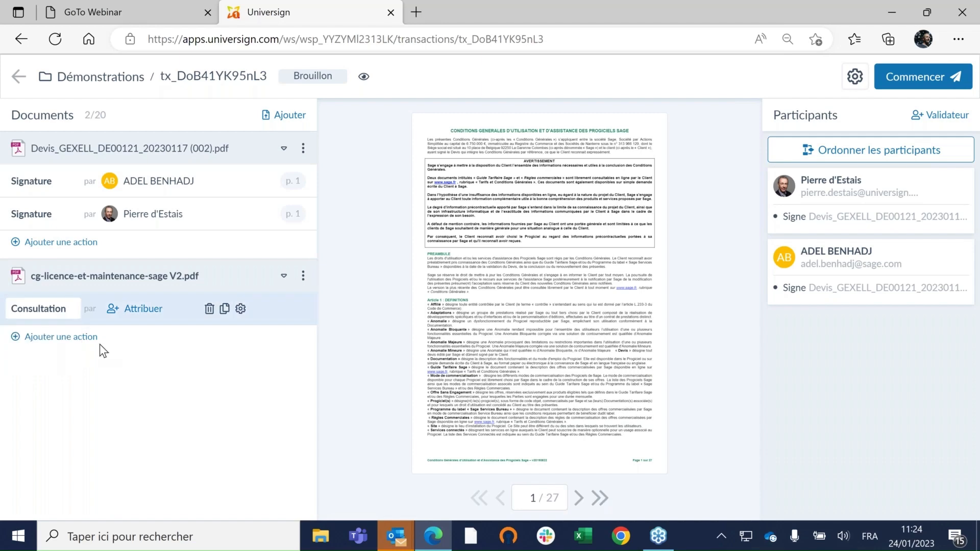
left_click(137, 310)
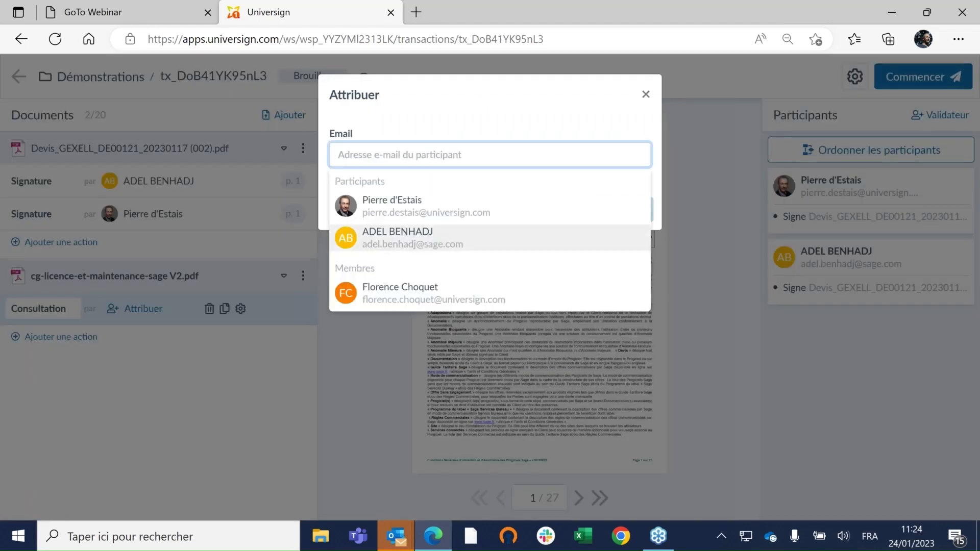
left_click(430, 241)
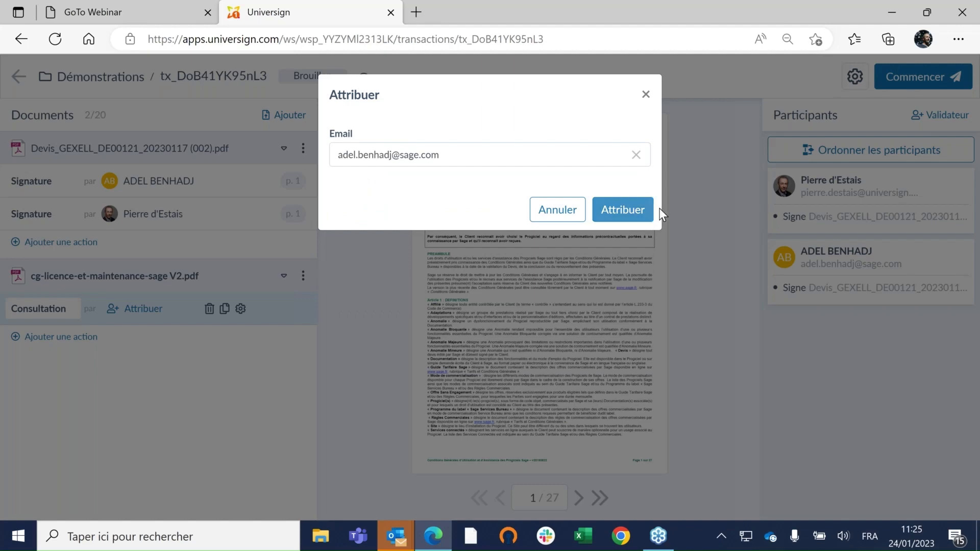
left_click(623, 209)
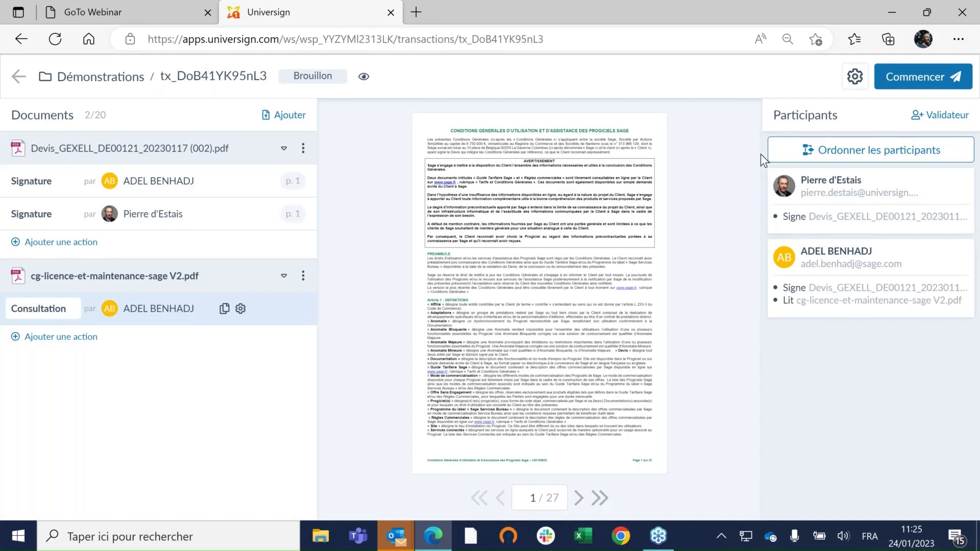
left_click(874, 153)
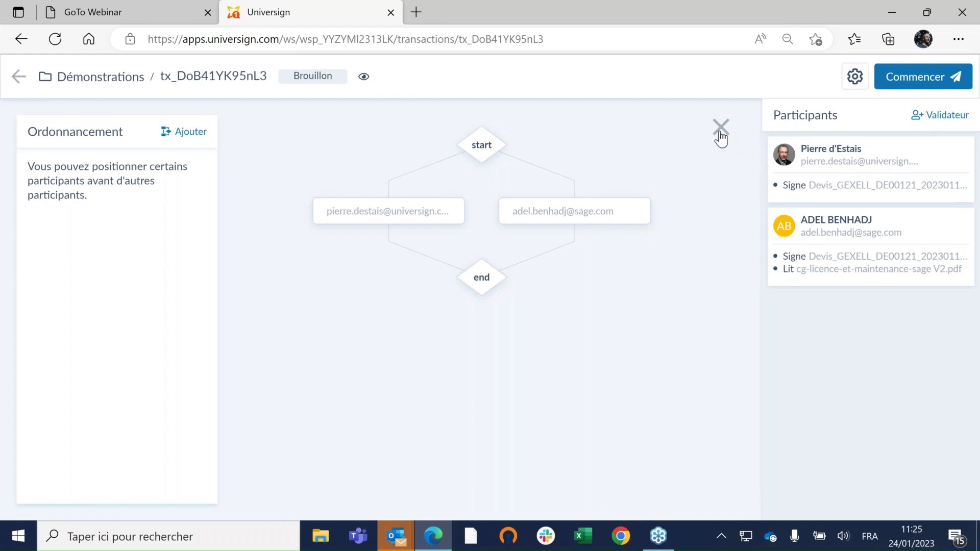
left_click(720, 133)
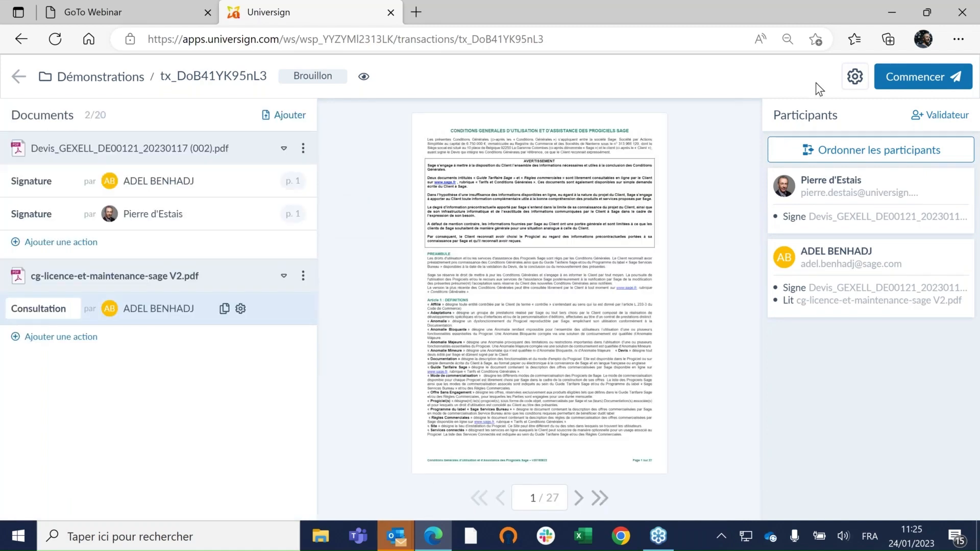
- Launch the transaction so it is listed as En cours at 0%
left_click(908, 82)
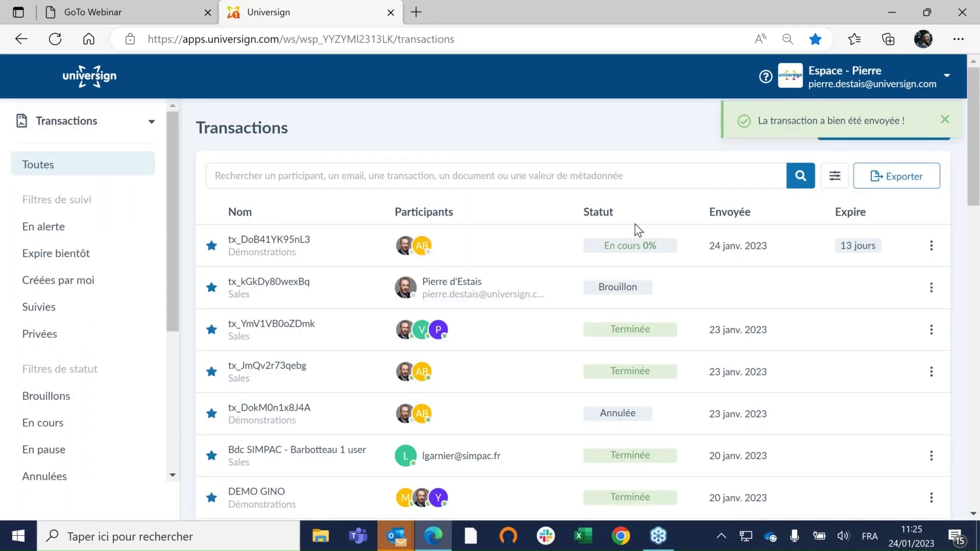
left_click(408, 538)
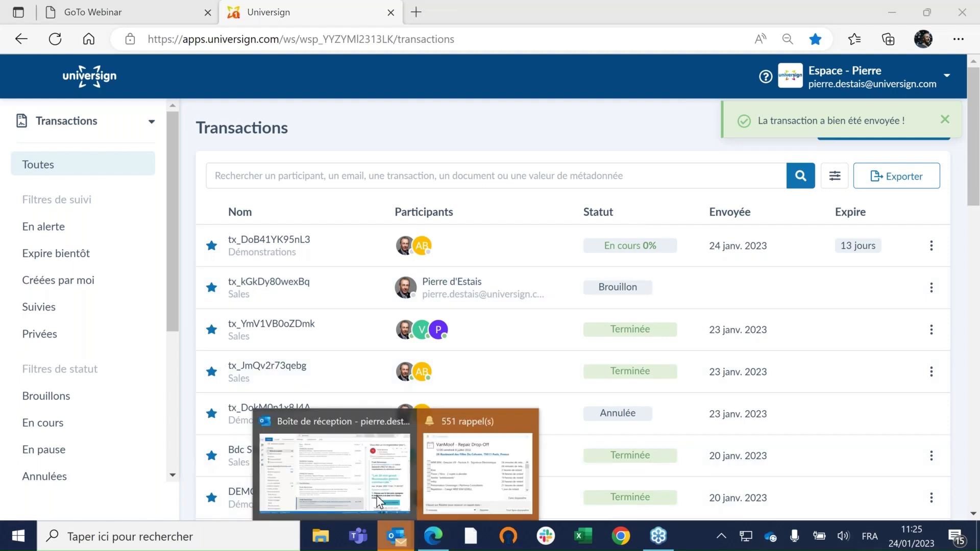
- Open the Universign invitation email full-screen in Outlook and follow Consulter les documents
left_click(349, 464)
scroll(449, 214, "up", 5)
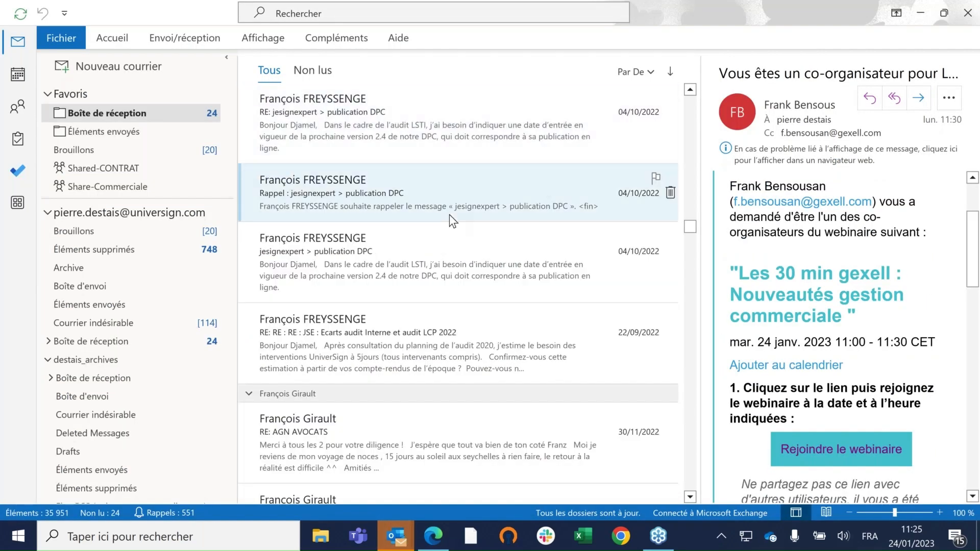
scroll(432, 213, "up", 15)
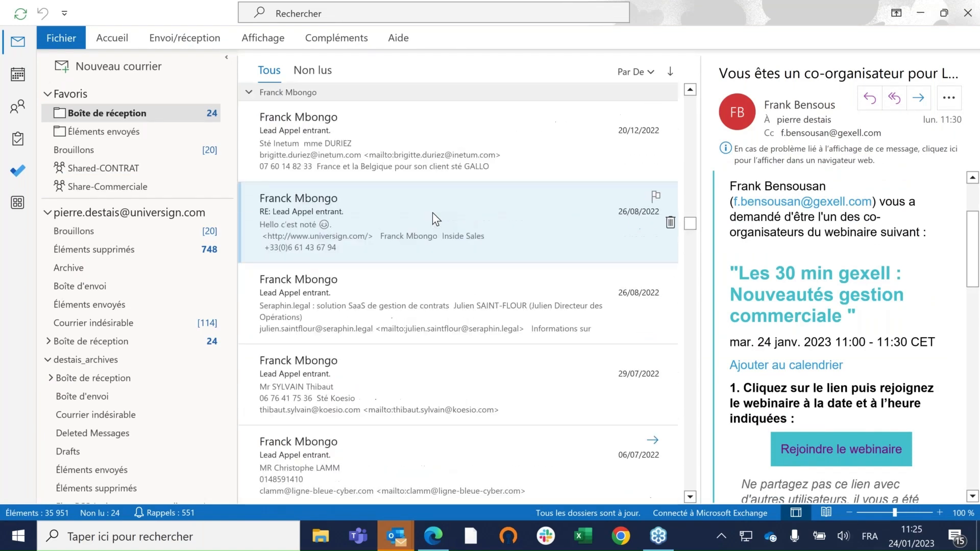
left_click_drag(690, 223, 688, 1)
left_click(824, 392)
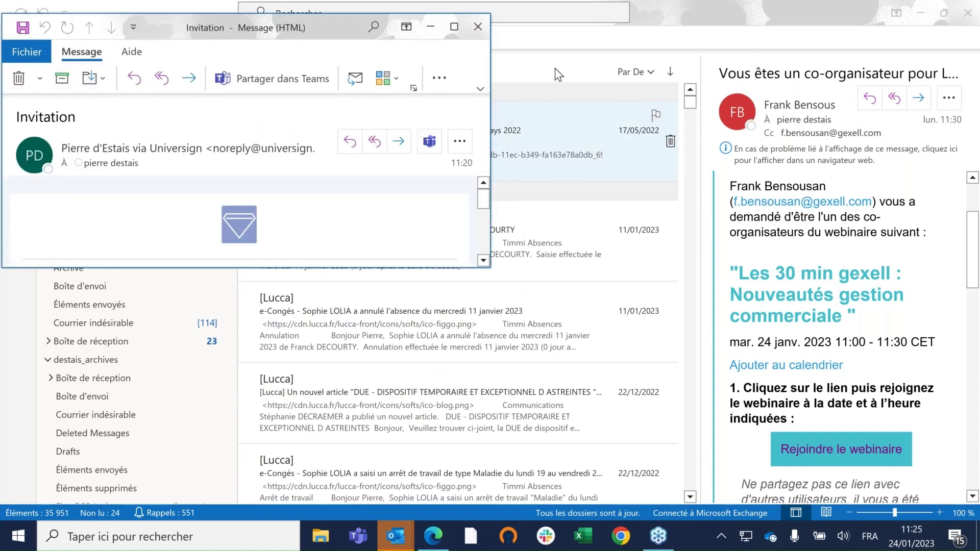
double_click(451, 24)
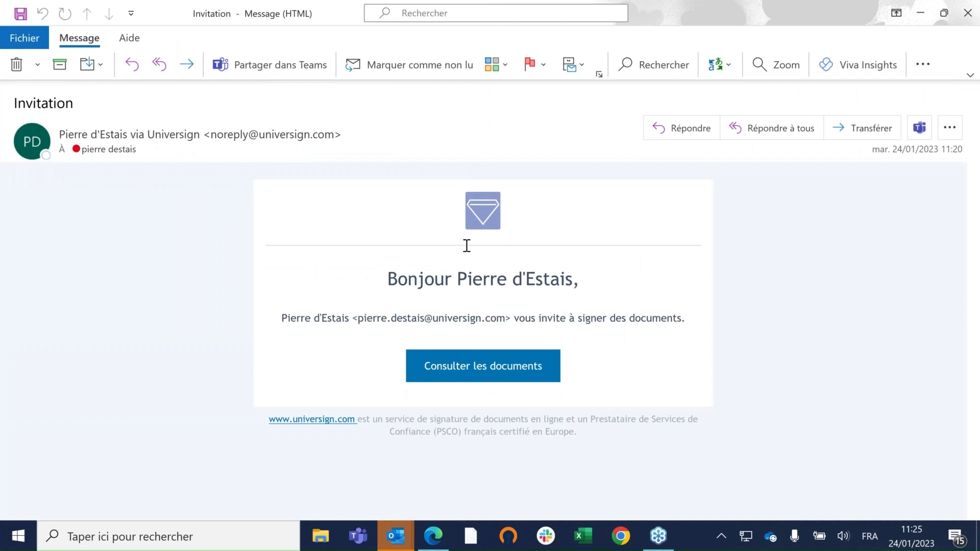
left_click(488, 373)
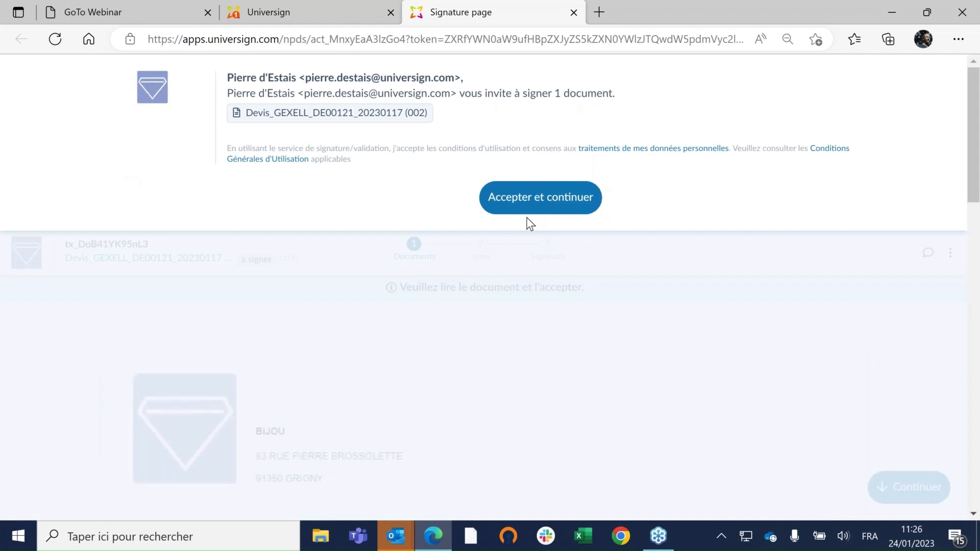
- Accept the terms, read through quote DE00121, tick J'ai lu et j'accepte le document, and continue
left_click(549, 203)
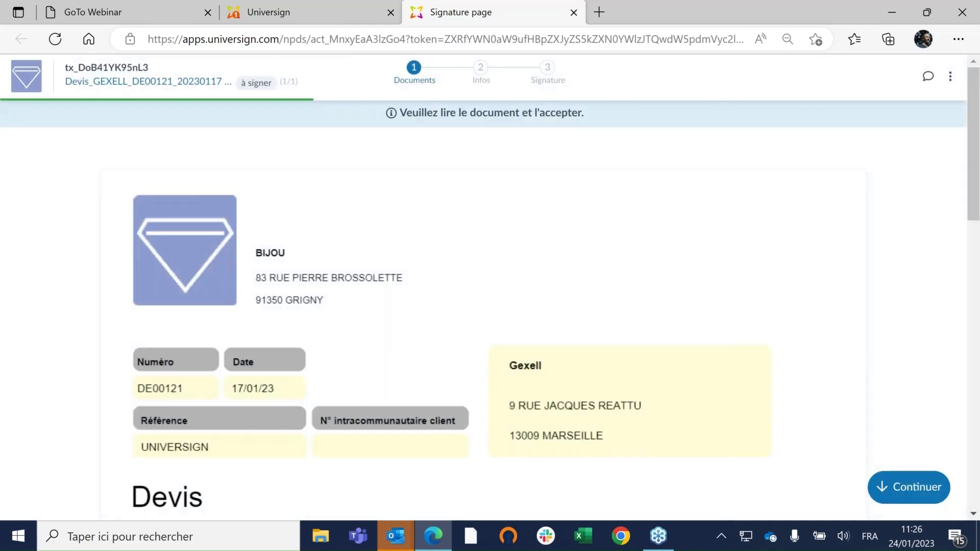
scroll(484, 307, "down", 5)
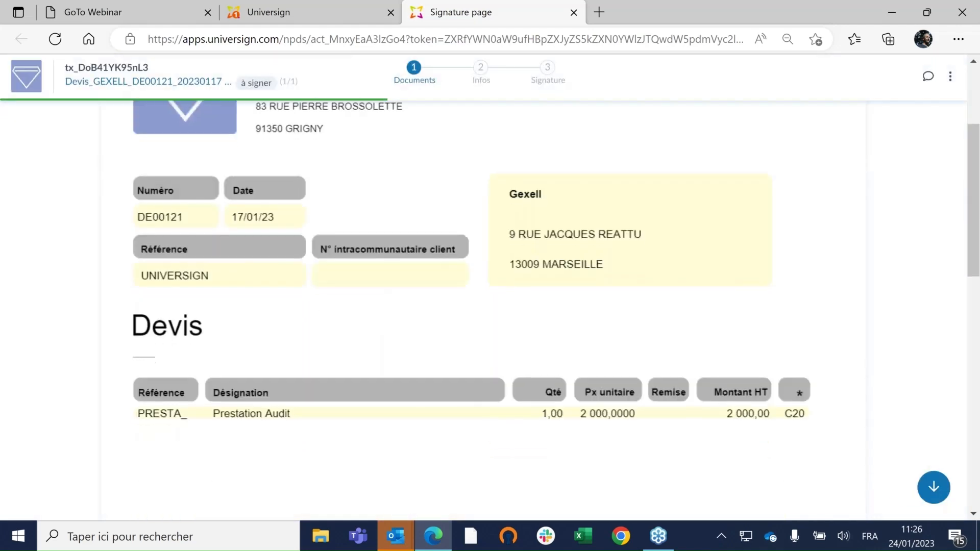
scroll(483, 306, "down", 8)
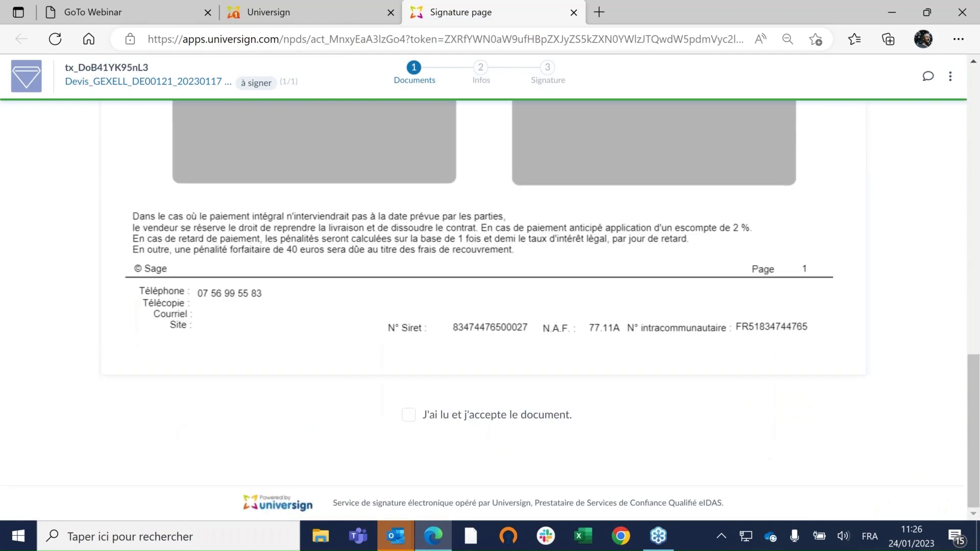
scroll(483, 307, "up", 8)
scroll(484, 306, "up", 5)
scroll(484, 306, "down", 6)
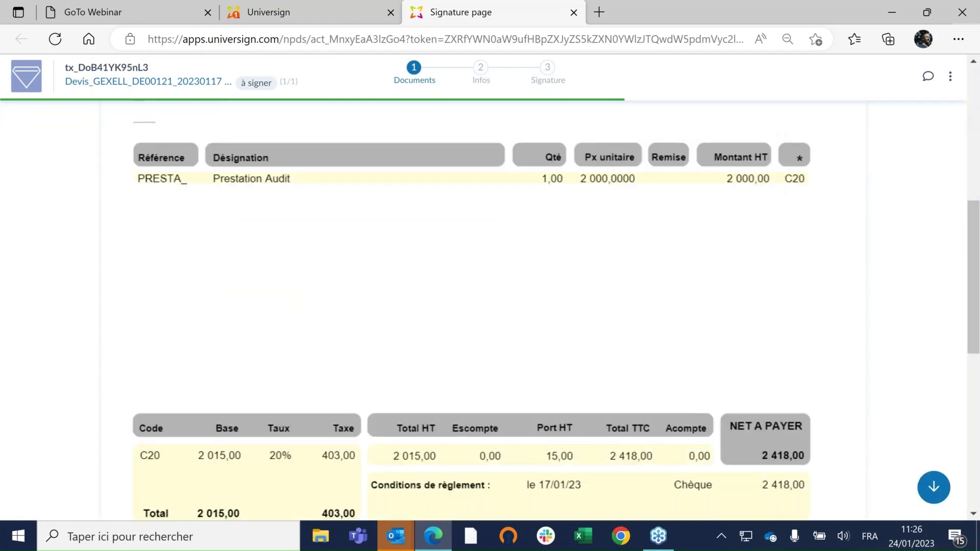
key("super+Tab")
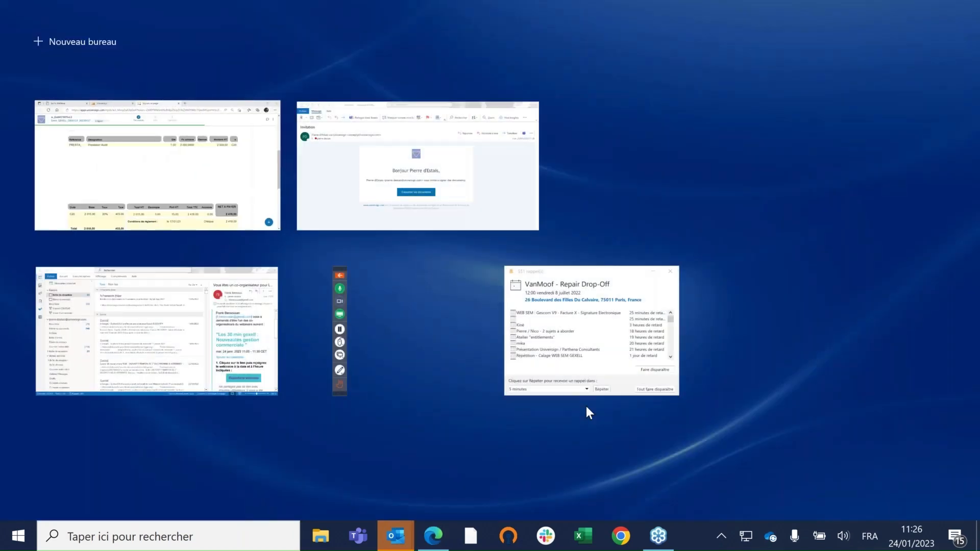
left_click(210, 170)
scroll(316, 235, "down", 7)
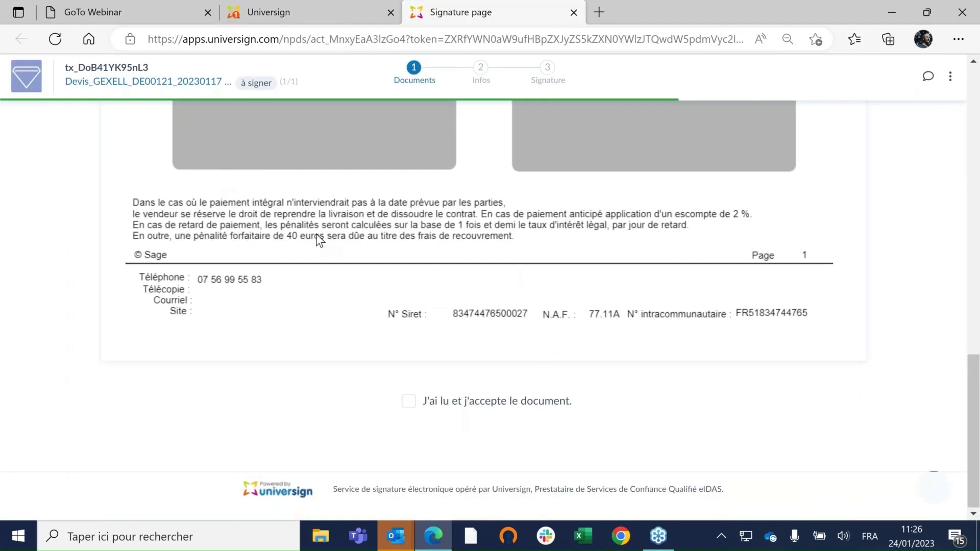
left_click(409, 417)
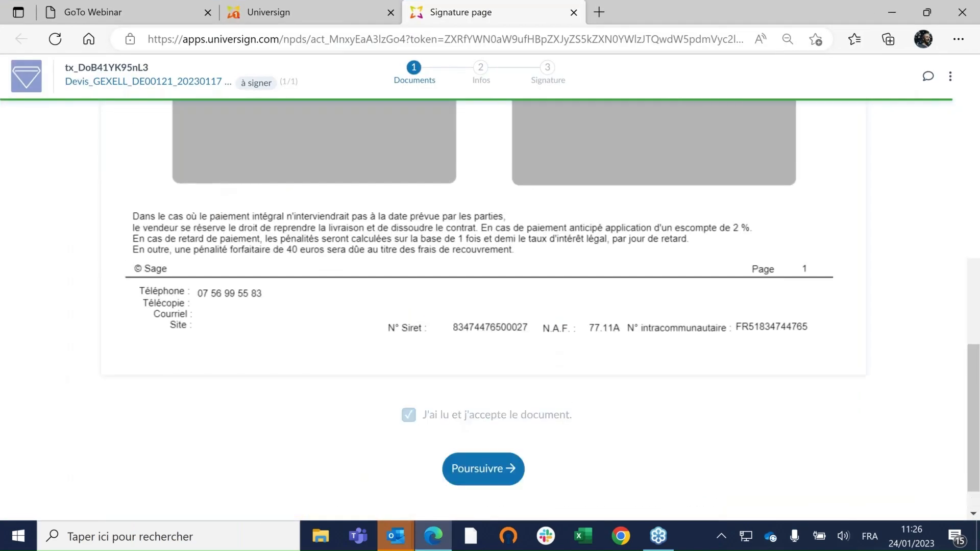
left_click(483, 468)
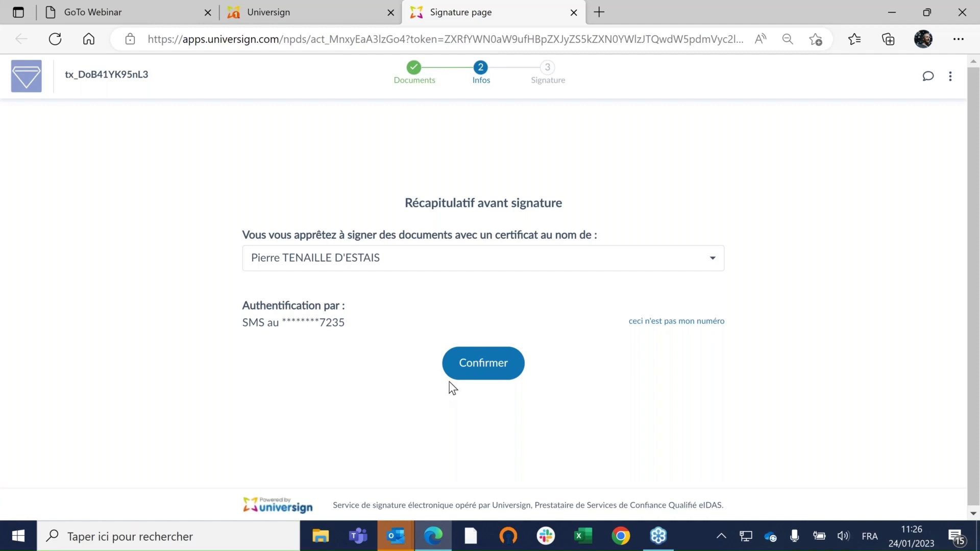
- Confirm the certificate and SMS authentication on the Récapitulatif avant signature page
left_click(457, 372)
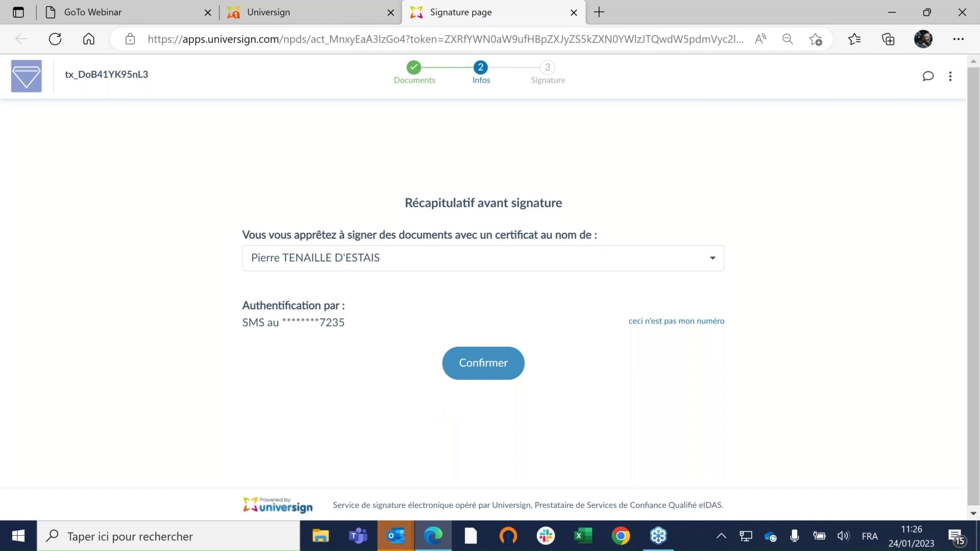
left_click(477, 371)
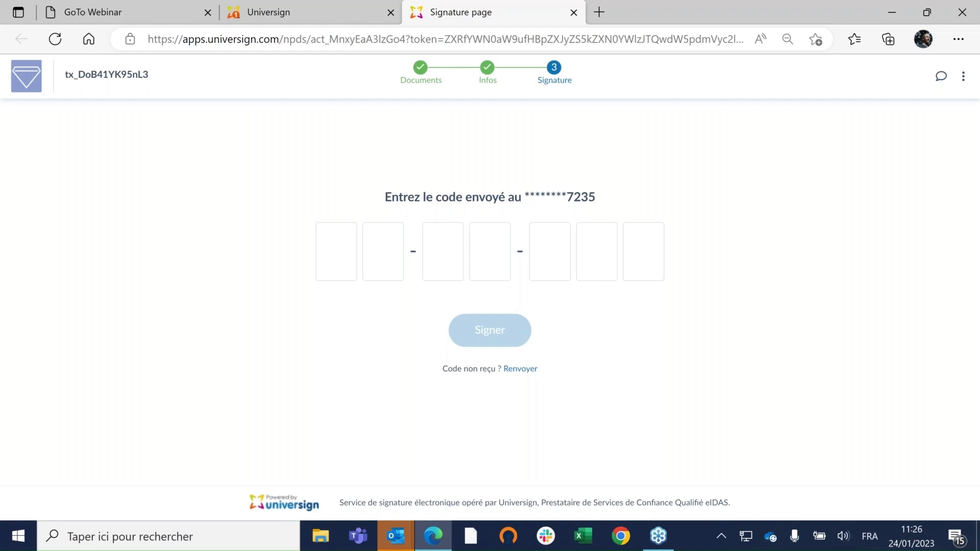
- Enter the SMS verification code, correcting mistyped characters, and sign the documents
left_click(355, 262)
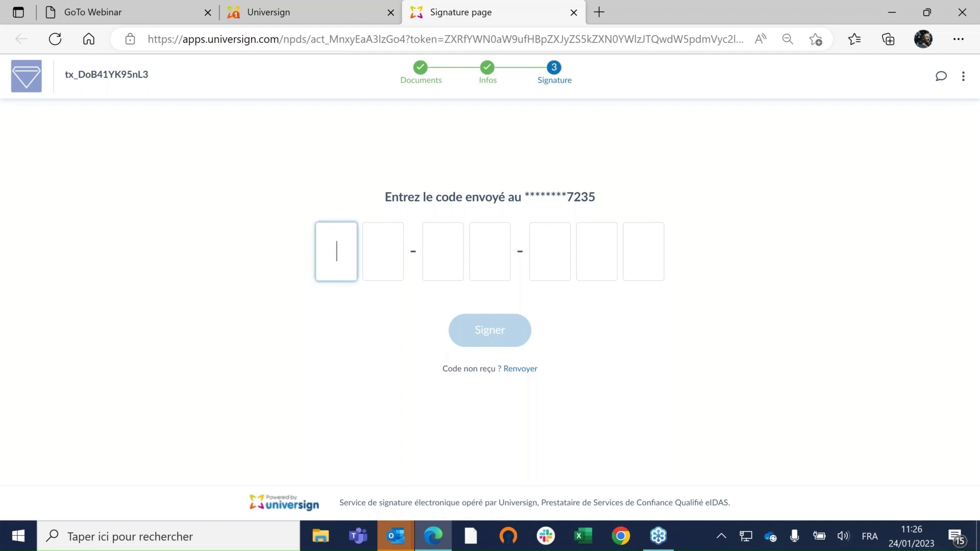
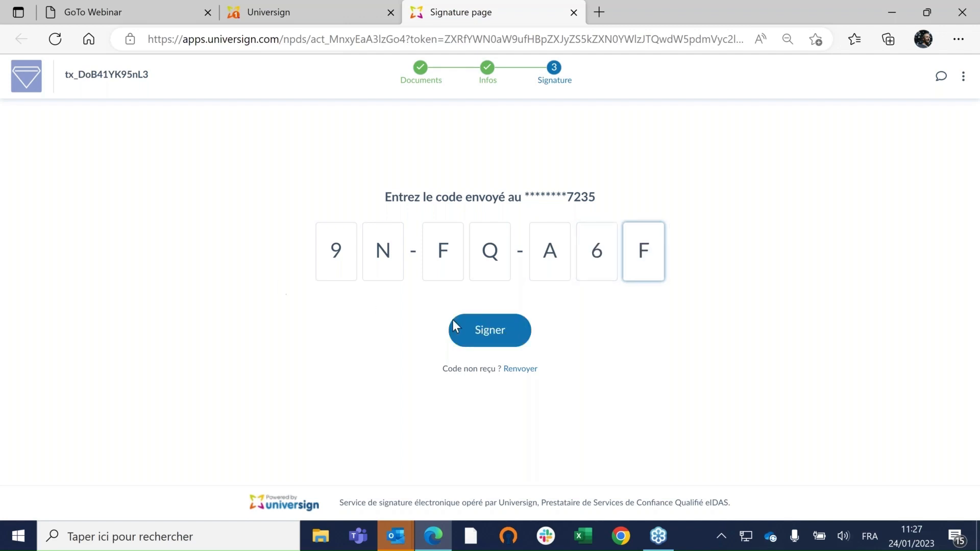
left_click(469, 331)
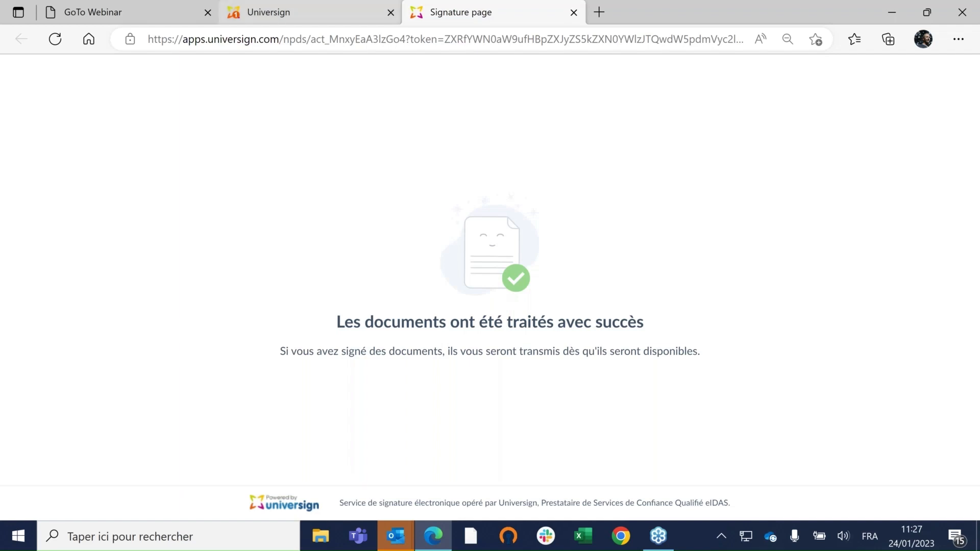
- Open the signed DEMO GEXELL transaction, refresh it to show Terminée, and download the signed documents
left_click(306, 12)
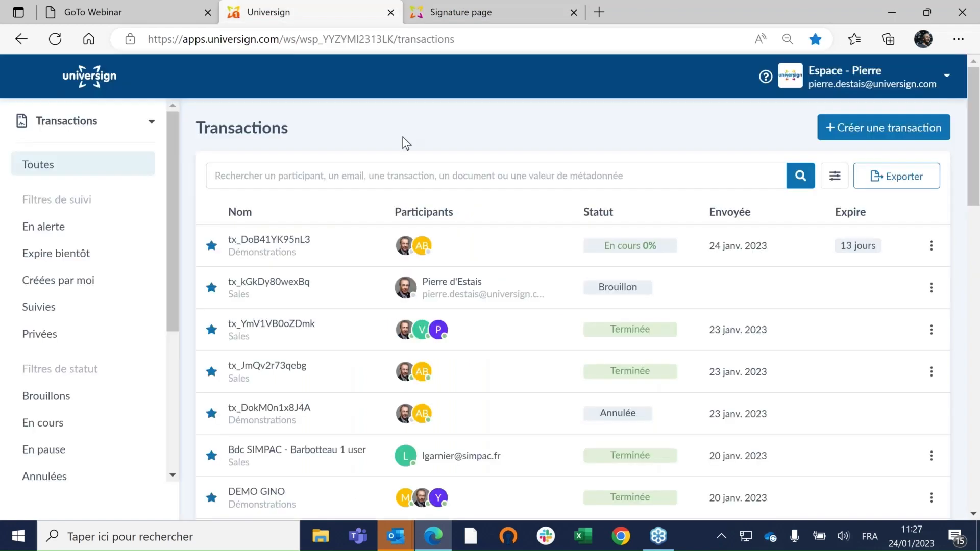
left_click(469, 242)
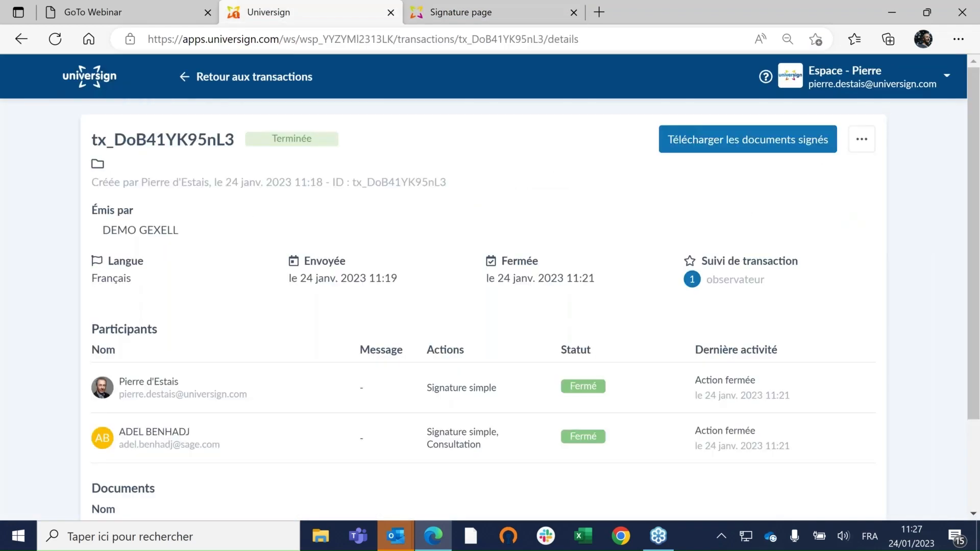
left_click(55, 41)
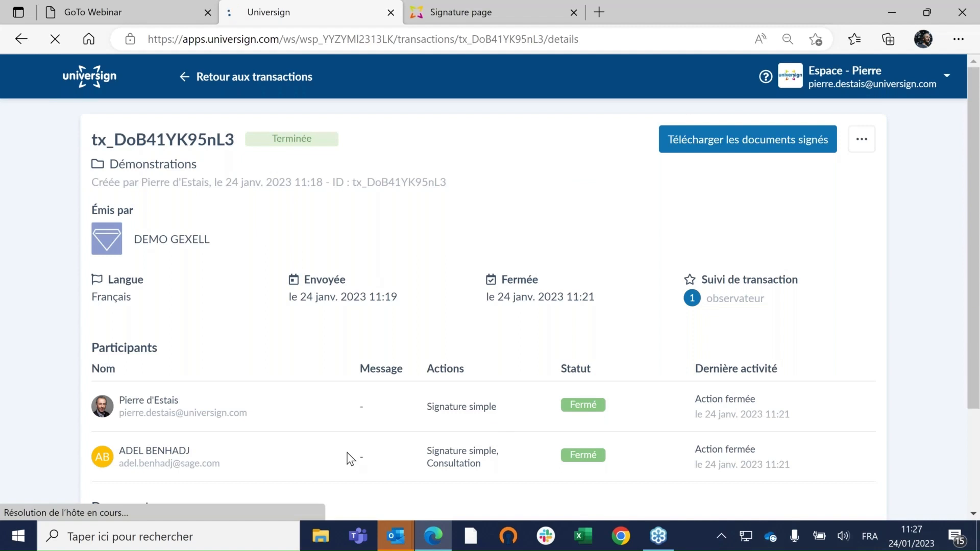
scroll(350, 458, "down", 2)
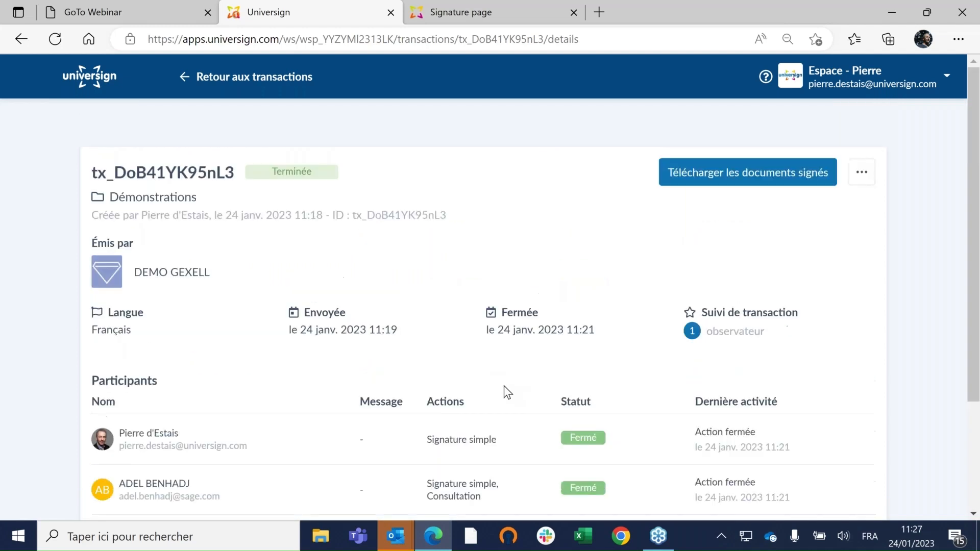
left_click(767, 151)
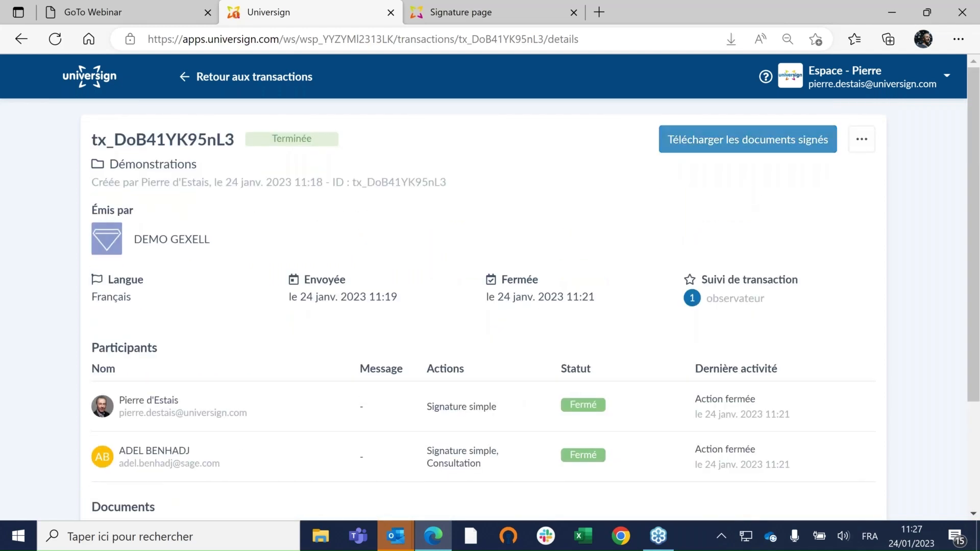
left_click(783, 148)
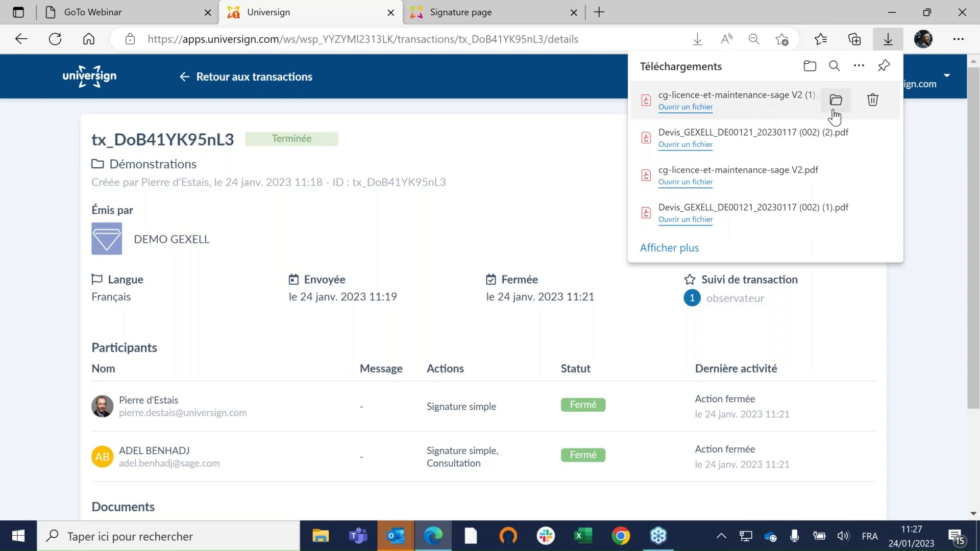
left_click(834, 109)
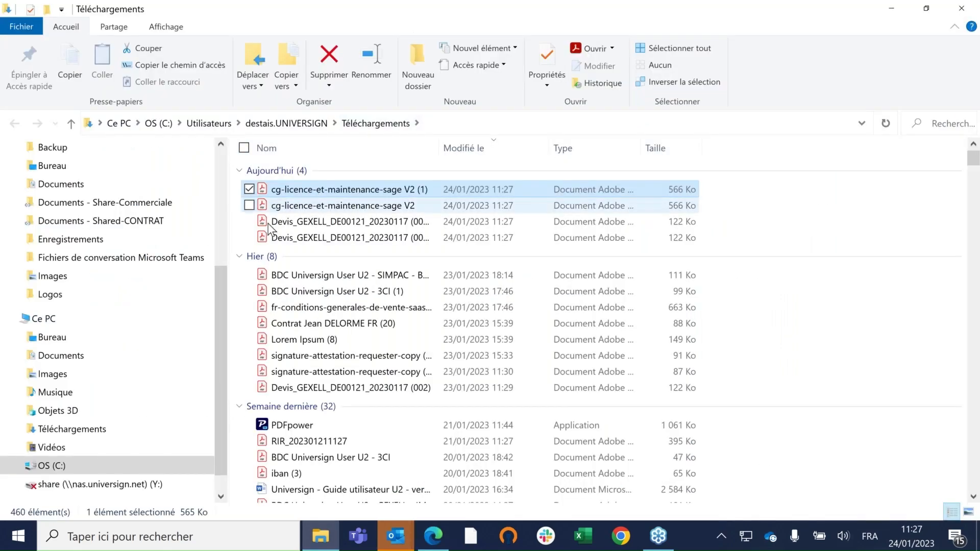
left_click(282, 225)
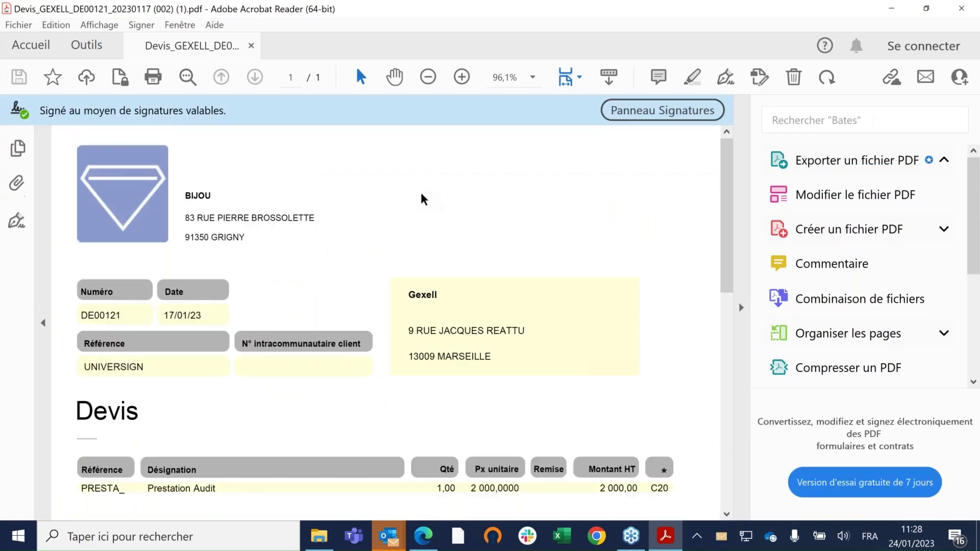
- Scroll the signed GEXELL quote to its Signature Bijoux and Signature Client blocks, then back up
scroll(423, 199, "down", 2)
scroll(387, 321, "down", 5)
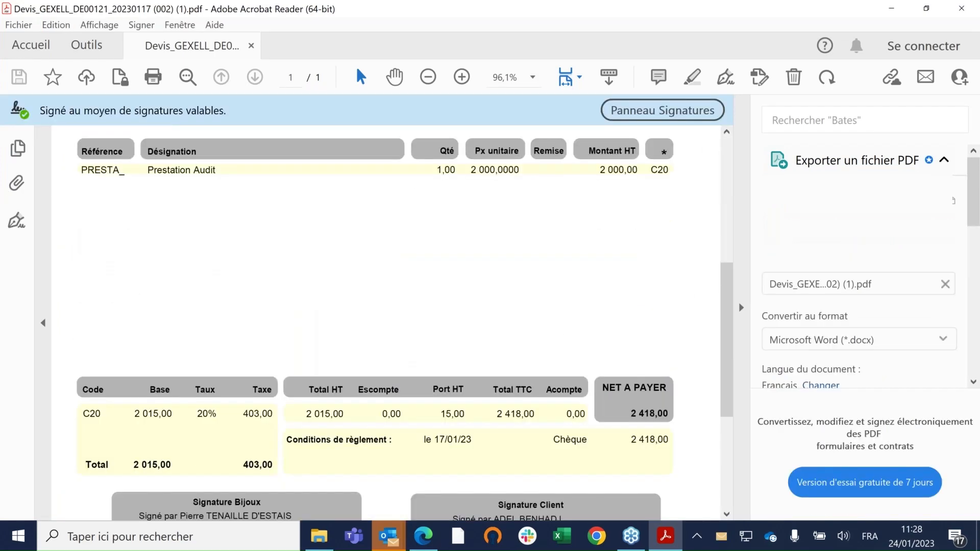
scroll(233, 380, "down", 1)
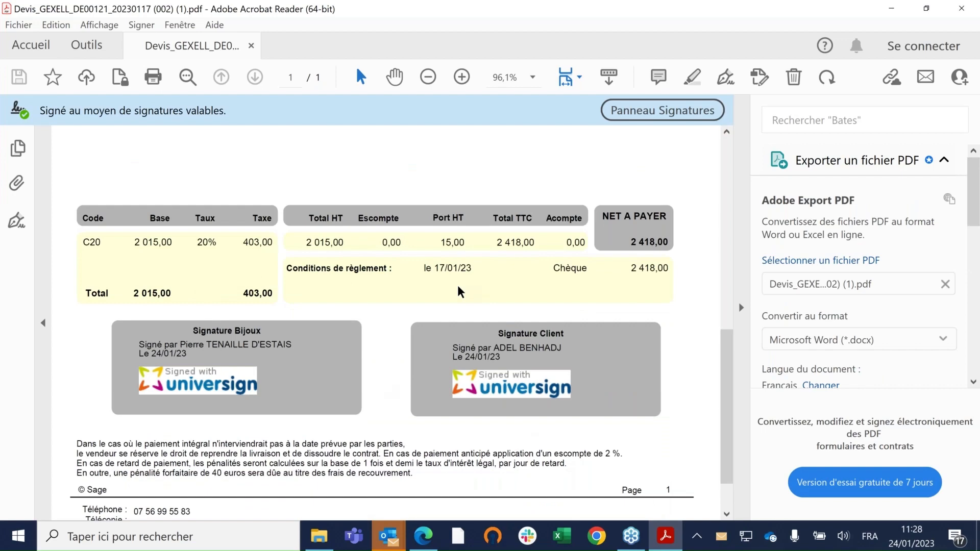
scroll(461, 291, "up", 8)
scroll(461, 291, "up", 3)
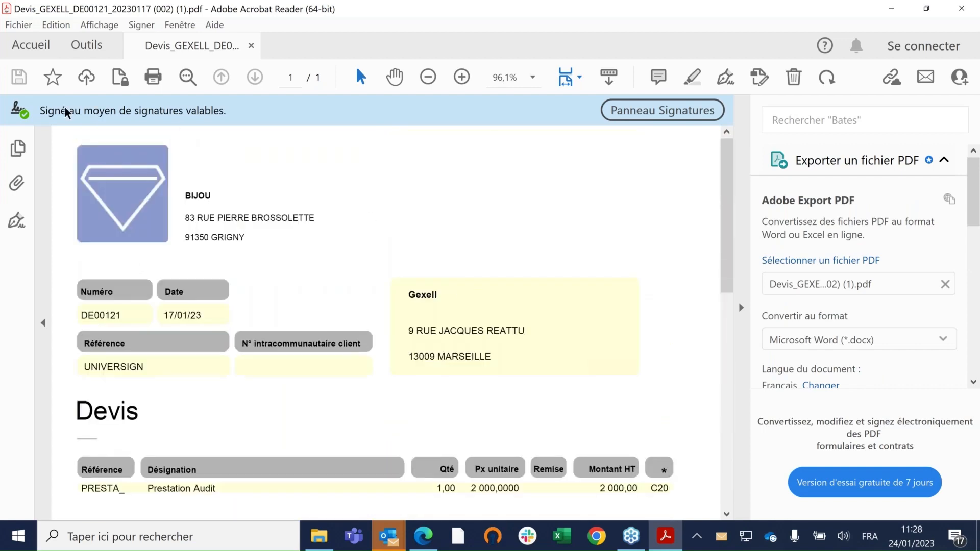
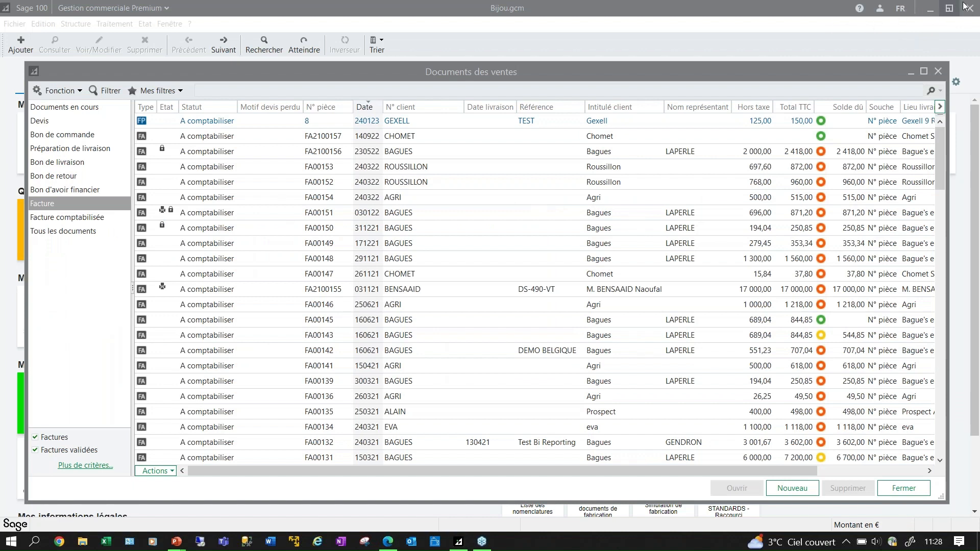
left_click(838, 38)
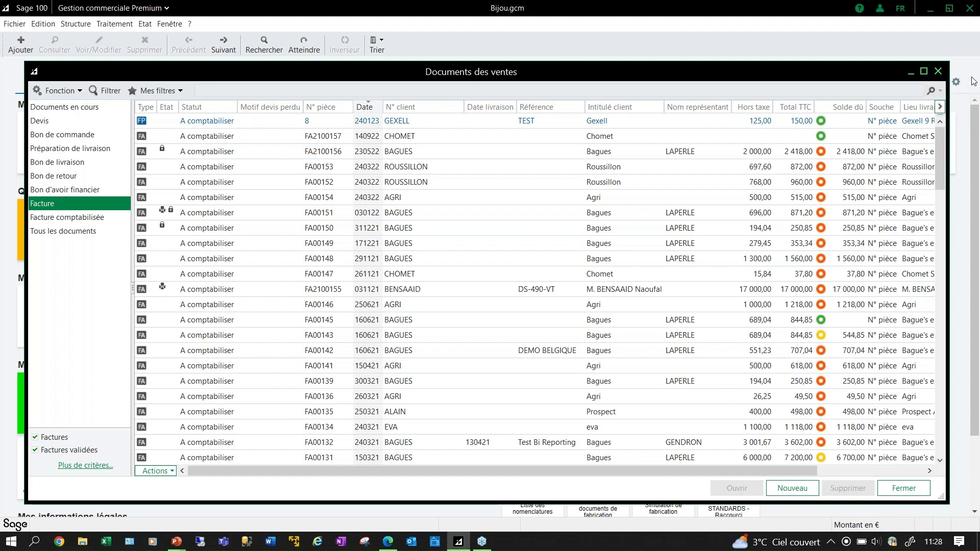
left_click(962, 17)
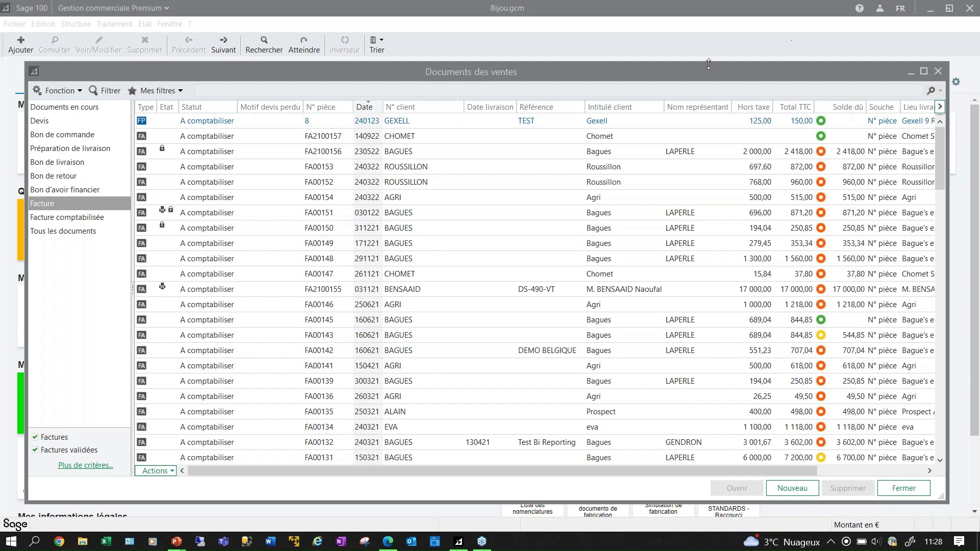
left_click(692, 75)
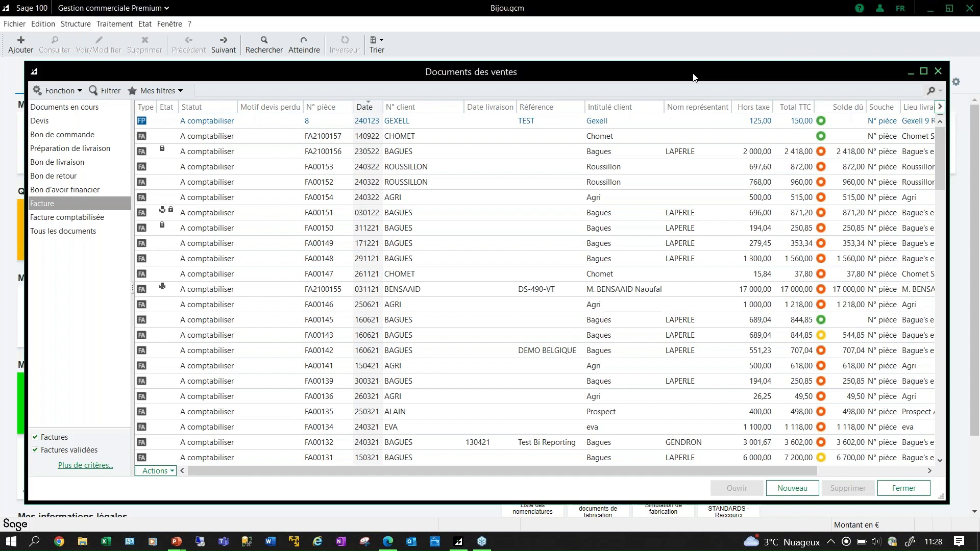
left_click(793, 24)
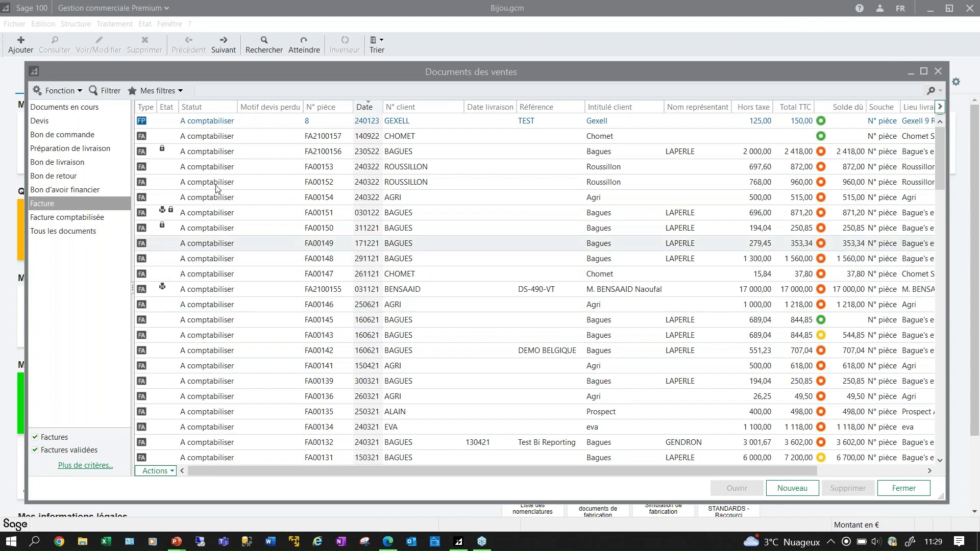
left_click(244, 169)
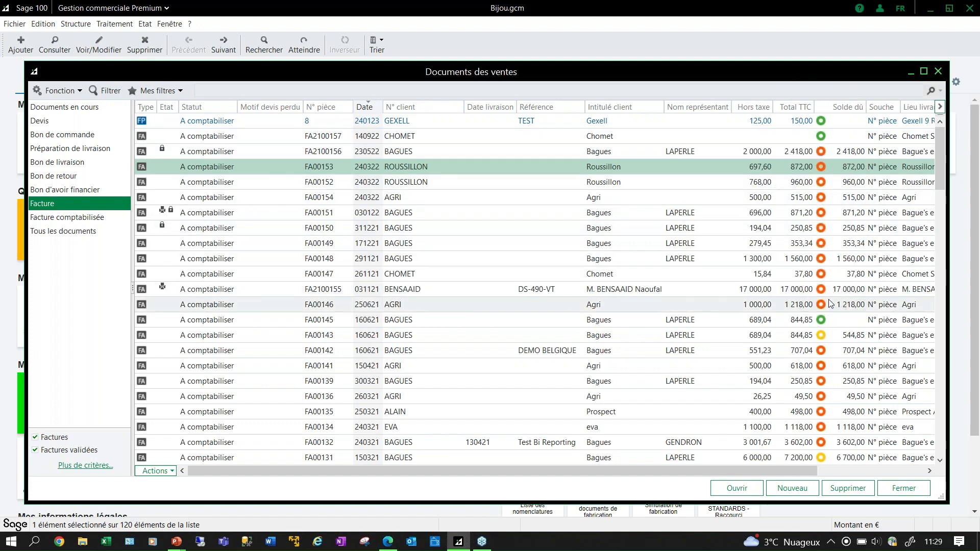
left_click(717, 127)
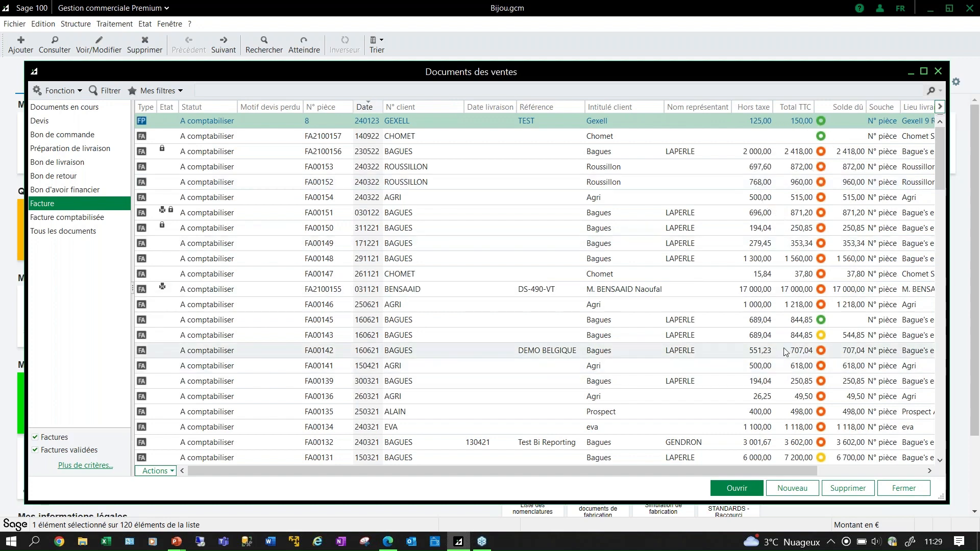
left_click(806, 335)
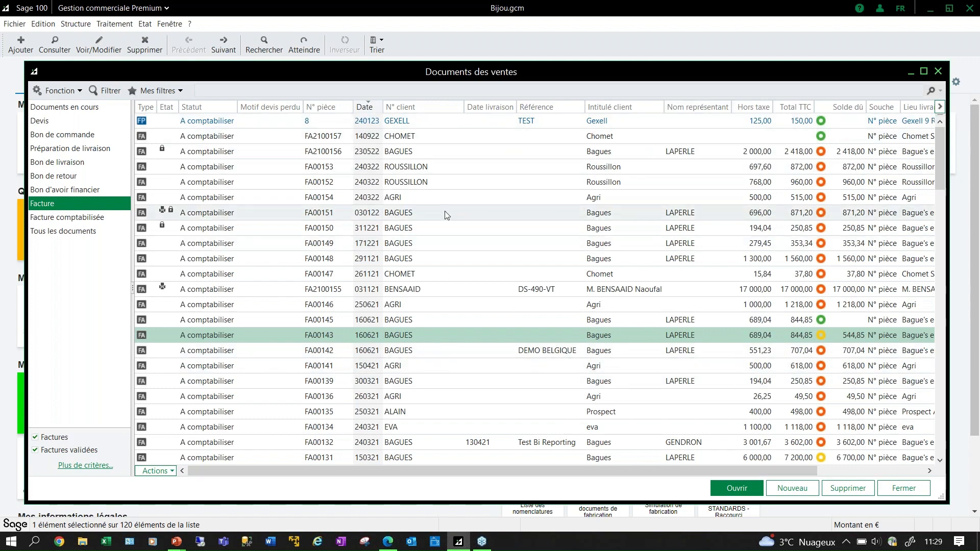
left_click(452, 228)
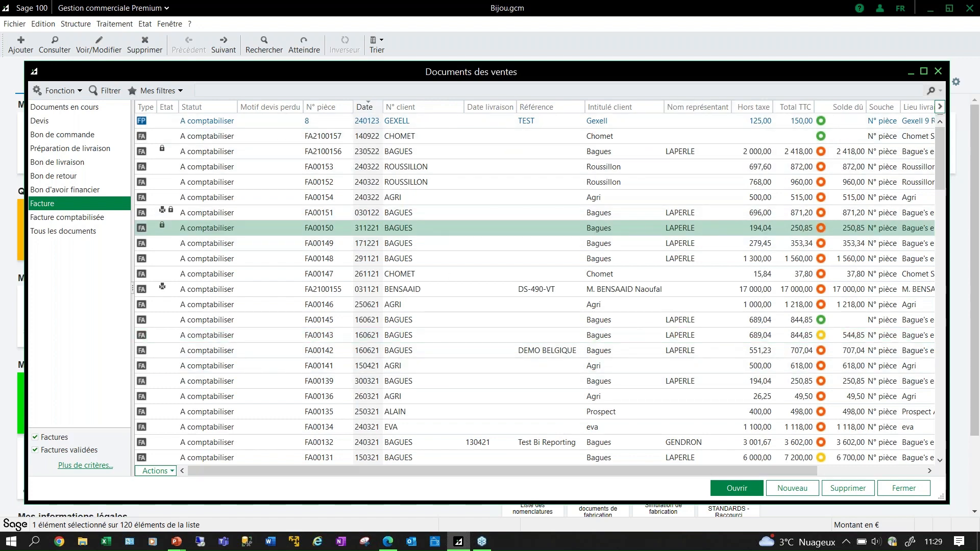
- Glance at invoice FA00150, then open AGRI's invoice FA00154 with its 500,00 ART_DEMO line
double_click(453, 228)
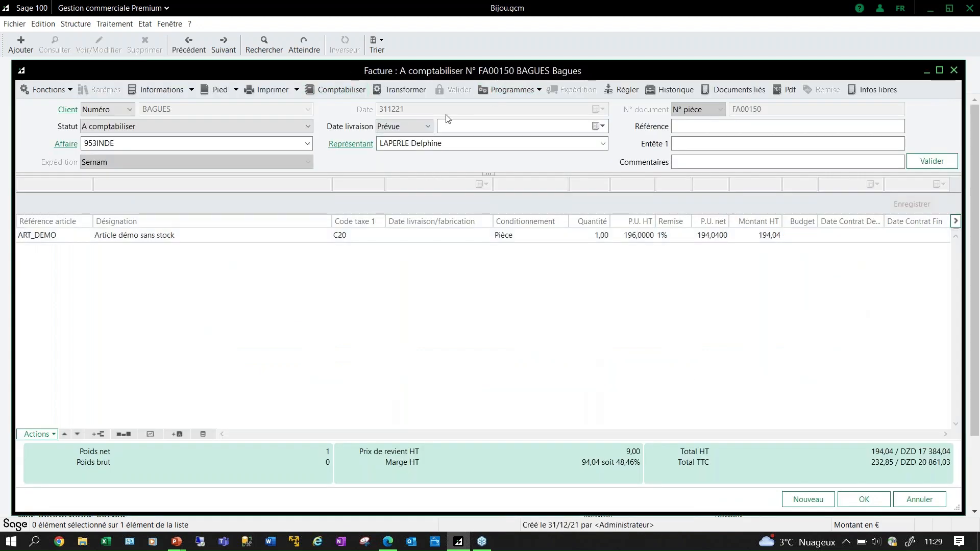
key("Escape")
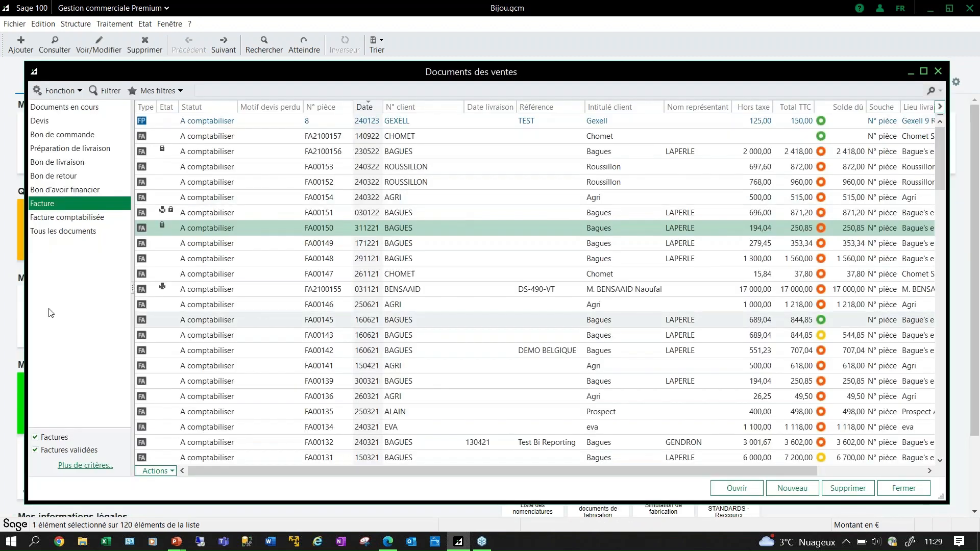
left_click(288, 198)
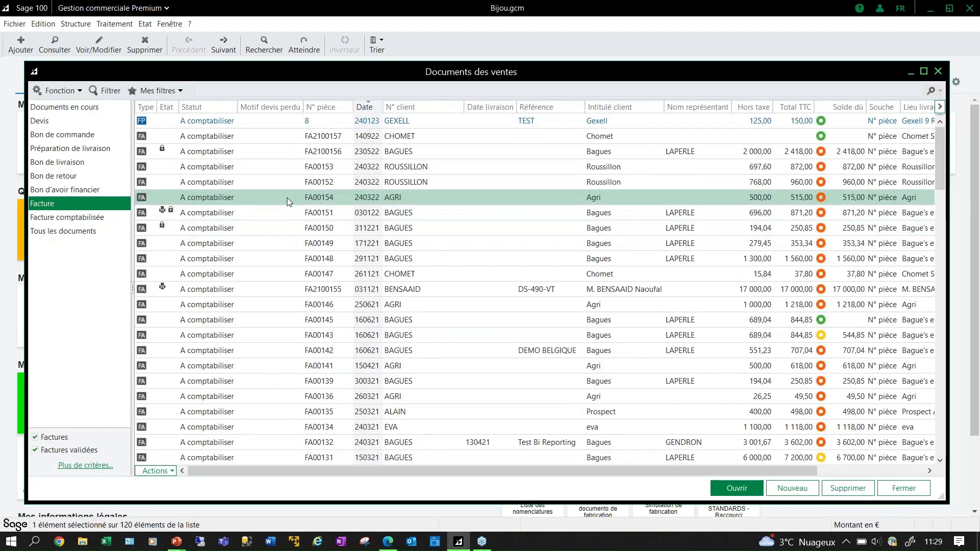
double_click(287, 198)
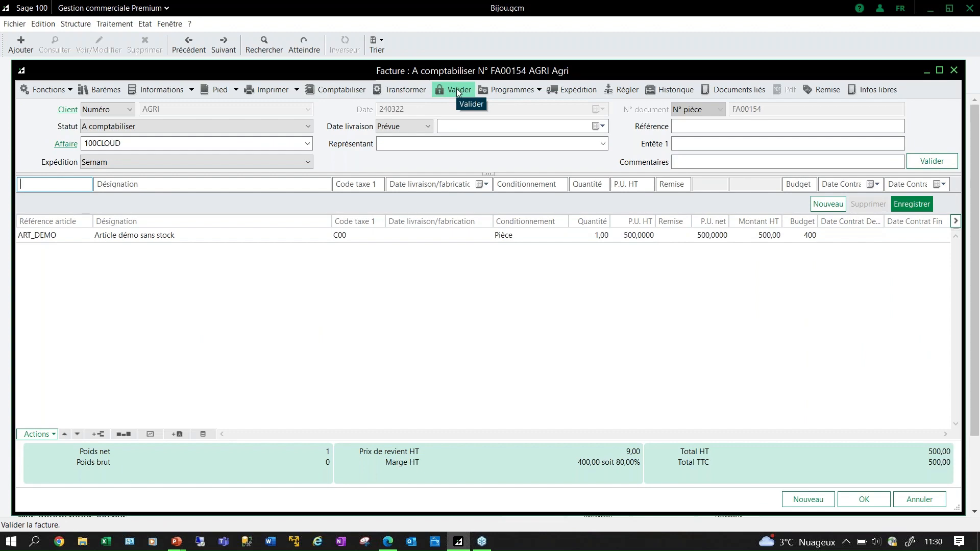
- Validate invoice FA00154 and print it with the Facture client.bgc layout
left_click(456, 90)
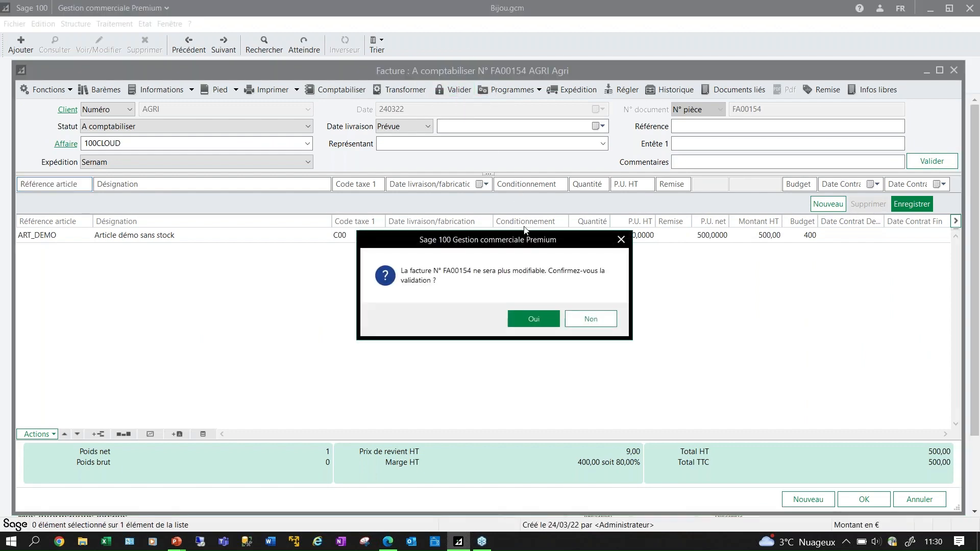
left_click(531, 316)
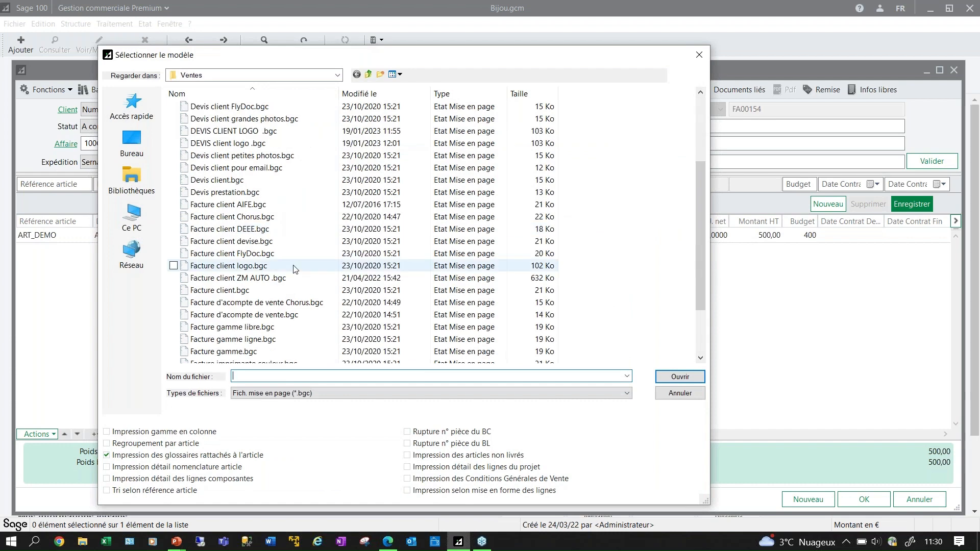
scroll(293, 269, "down", 2)
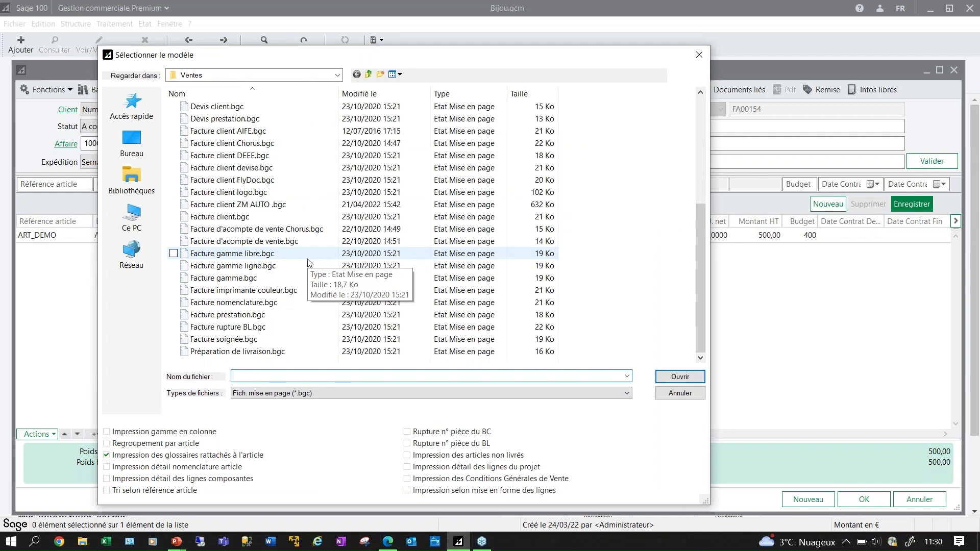
double_click(240, 216)
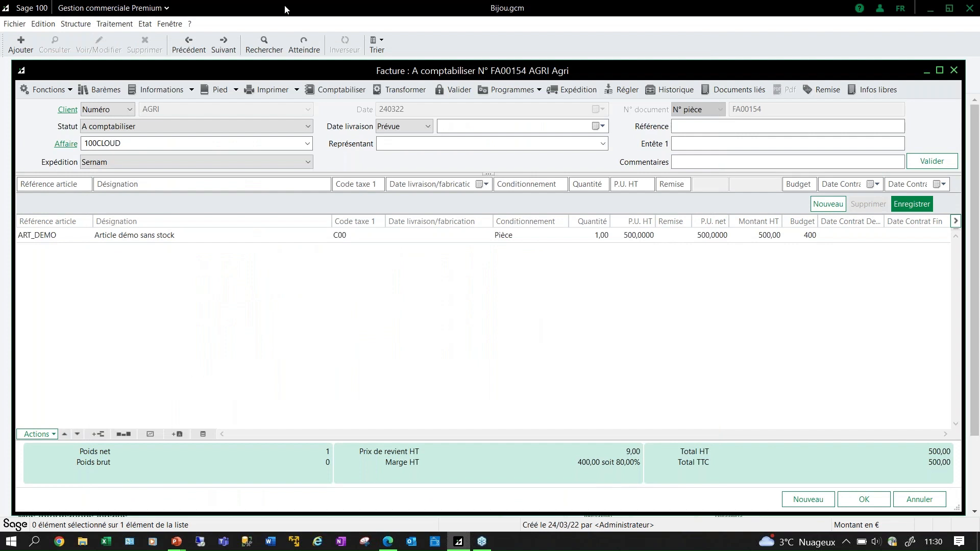
key("ctrl")
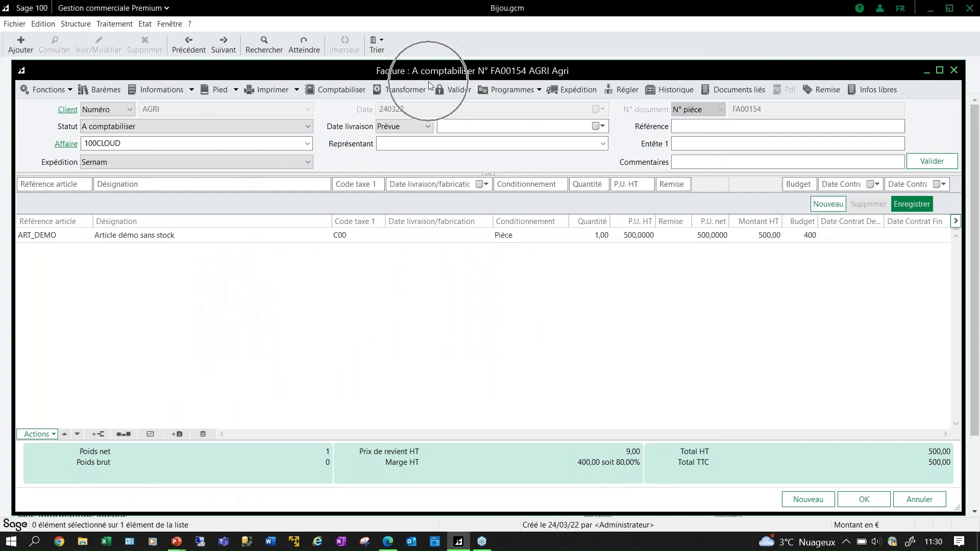
key("ctrl")
key("ctrl")
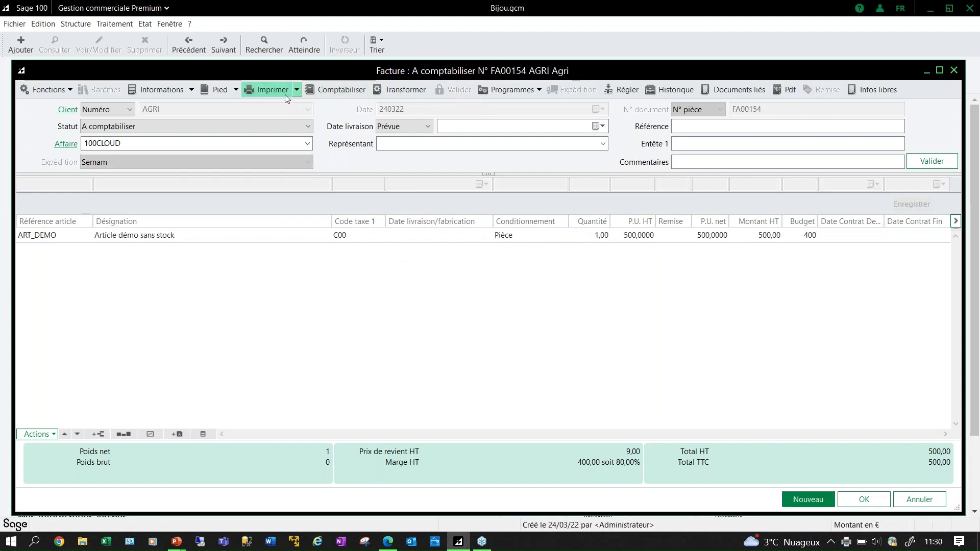
- Start a Factur-X print of FA00154, browse 01 PARTENAIRES for a layout, then cancel the chooser
left_click(268, 90)
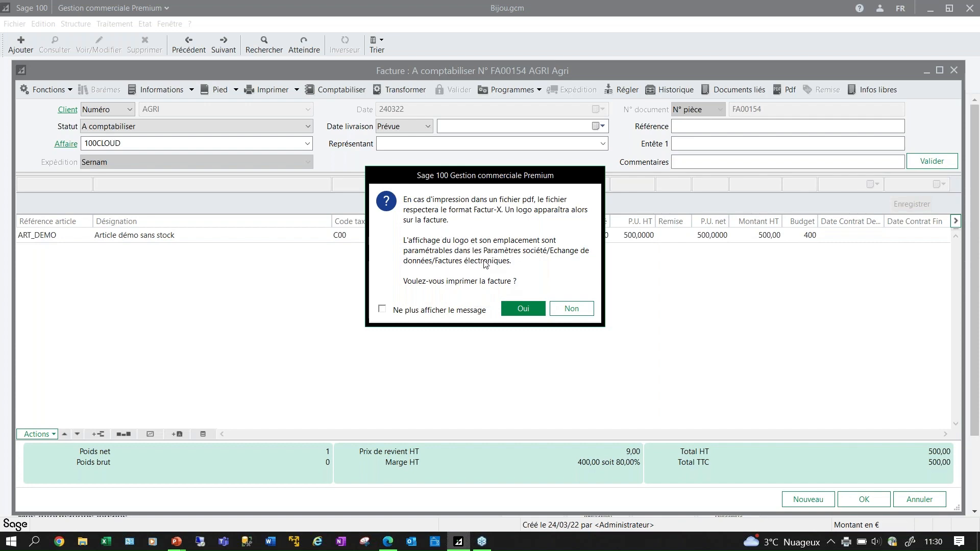
left_click(522, 308)
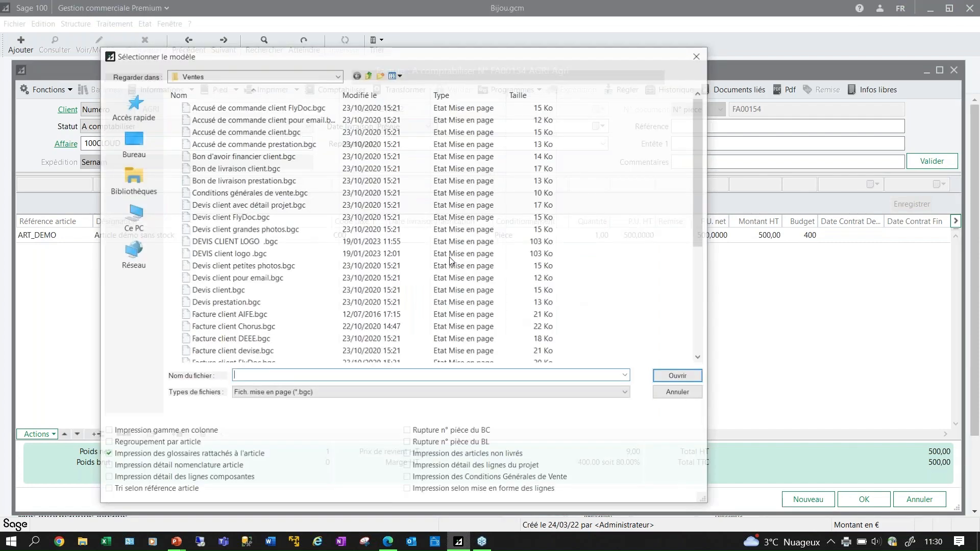
left_click(126, 149)
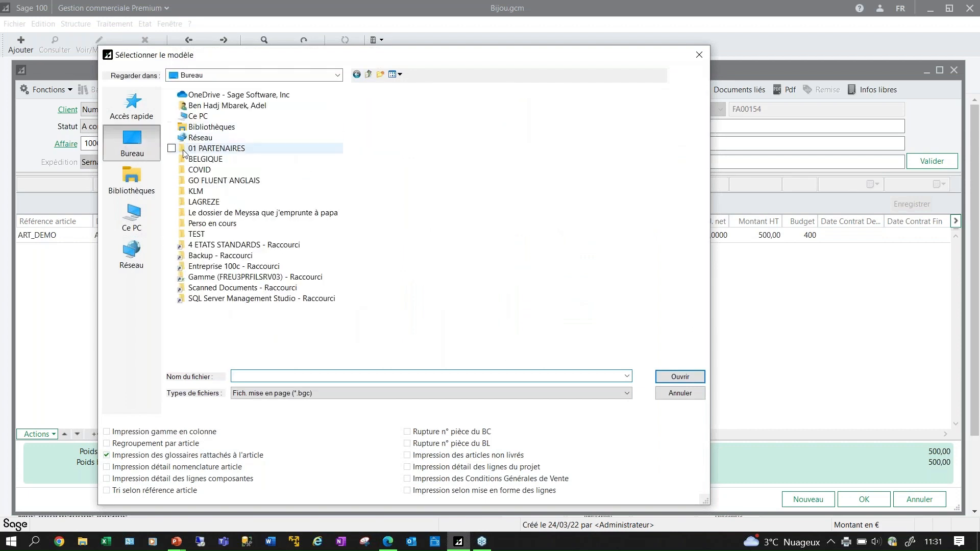
double_click(221, 152)
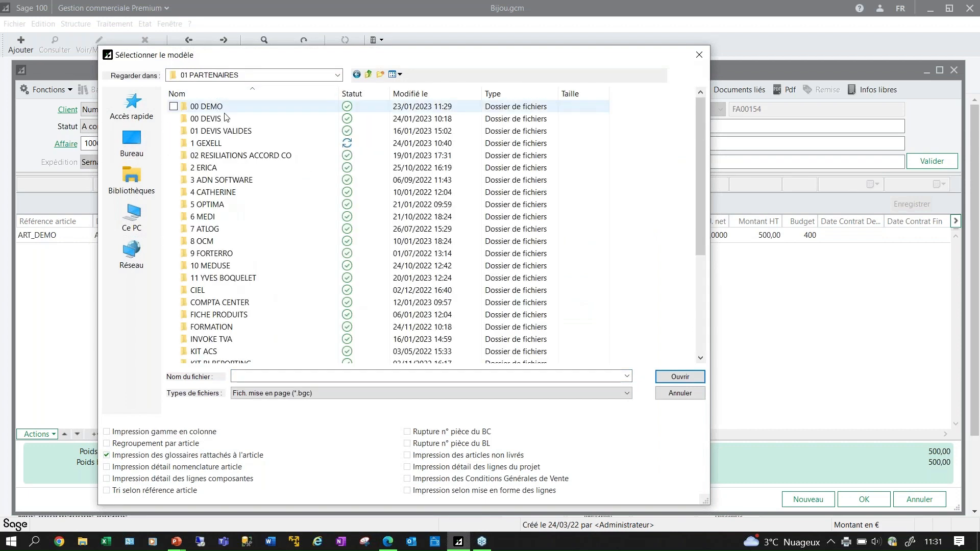
double_click(214, 102)
left_click(368, 75)
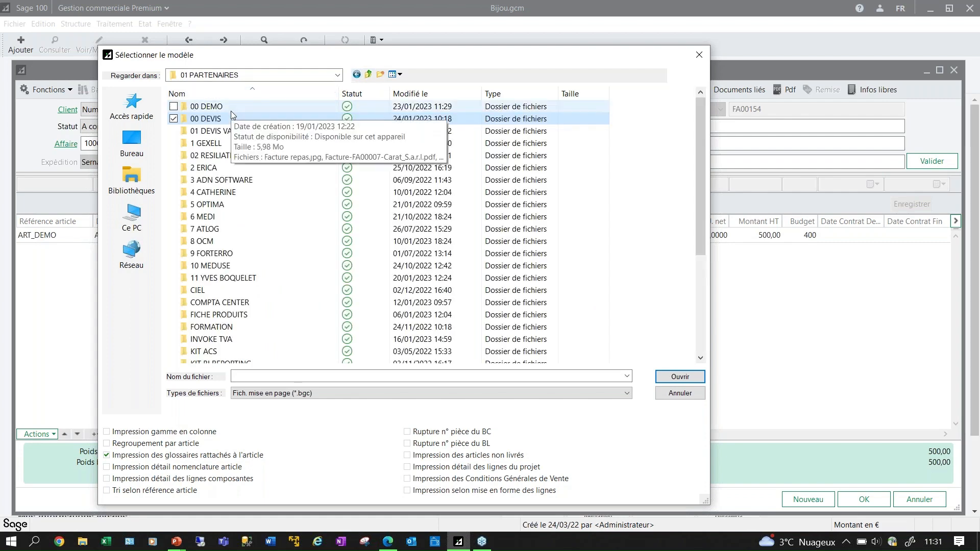
left_click(699, 56)
- Retry the Factur-X PDF print with Facture client logo.bgc and acknowledge the missing ISO code error
left_click(258, 92)
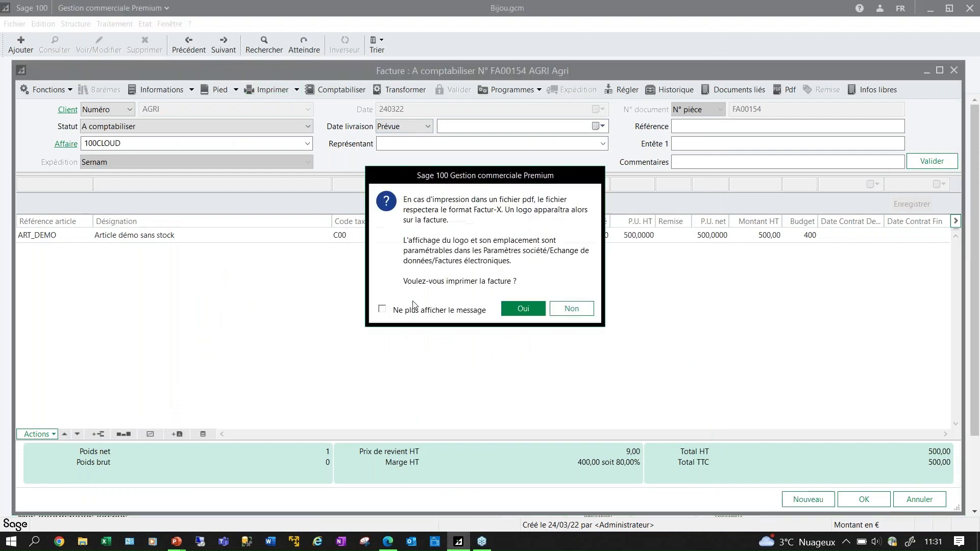
left_click(520, 309)
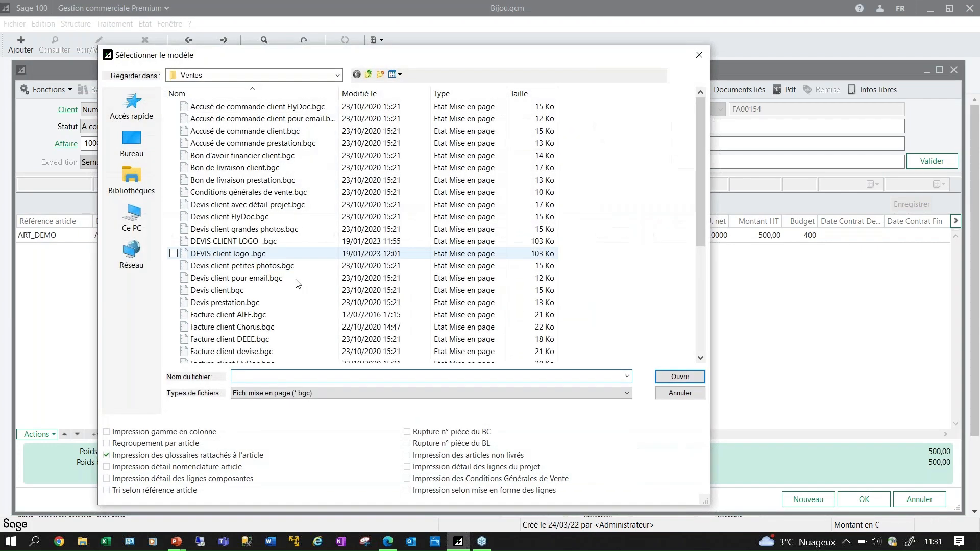
scroll(332, 256, "down", 2)
left_click(253, 304)
double_click(253, 305)
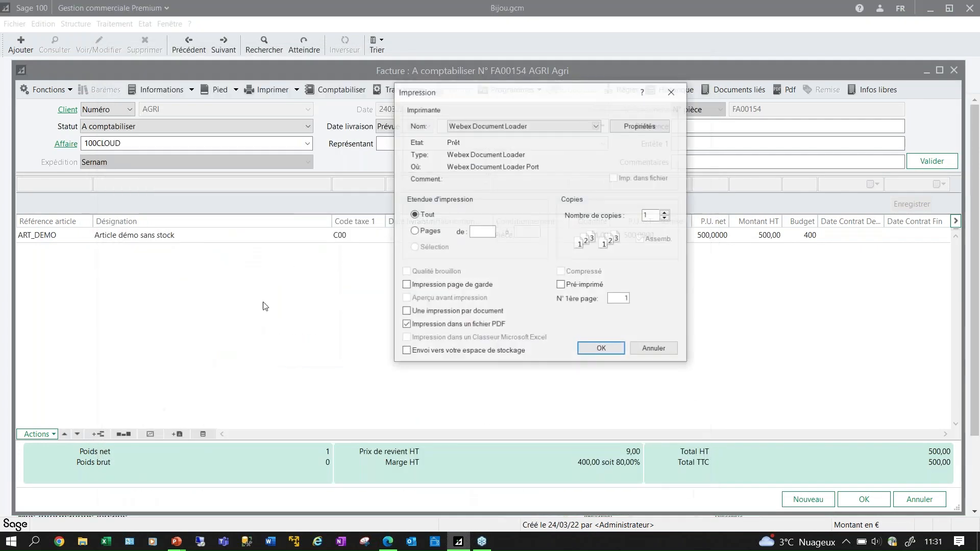
left_click(597, 352)
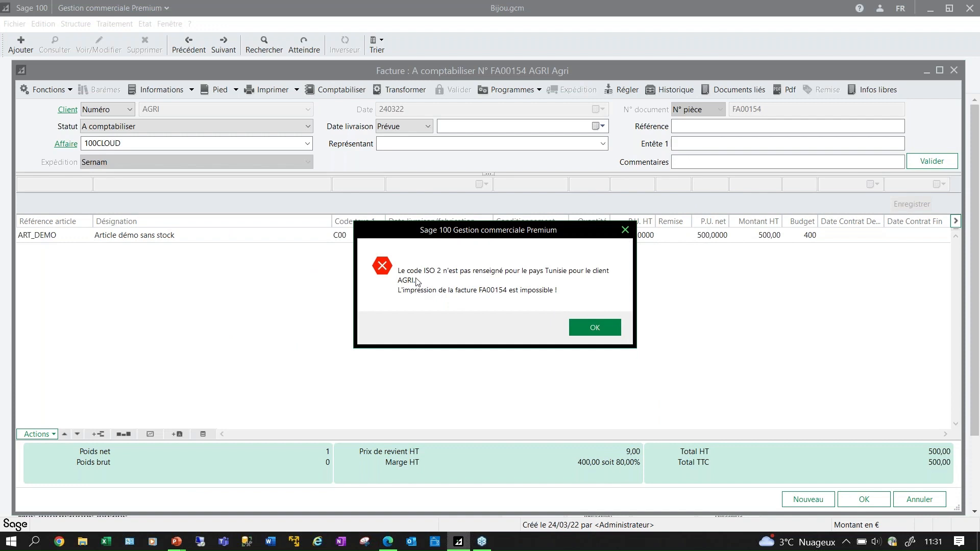
key("ctrl")
key("ctrl")
key("ctrl")
key("ctrl")
key("ctrl")
key("ctrl")
key("Return")
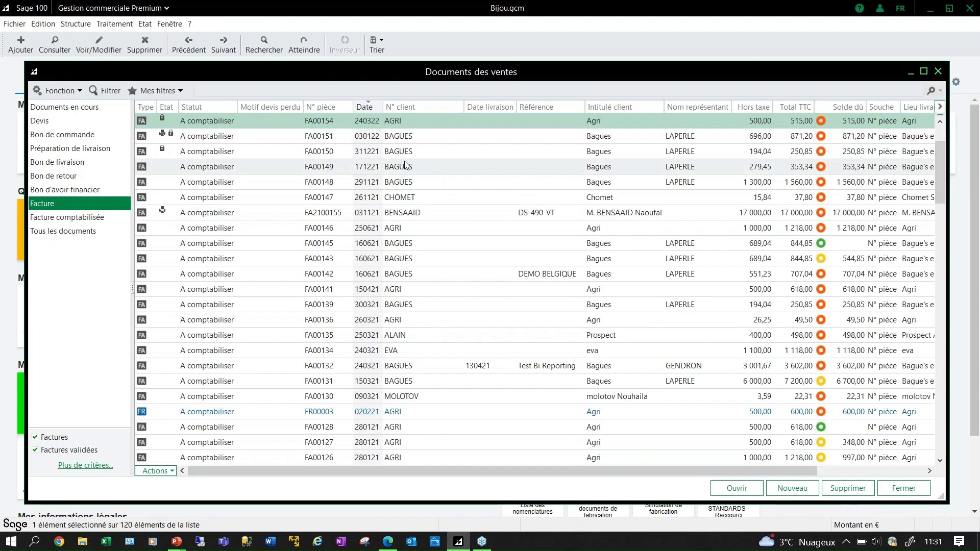
- Validate invoice FA00149 (279,45 HT) and launch its printing to reach the Factur-X prompt
left_click(406, 166)
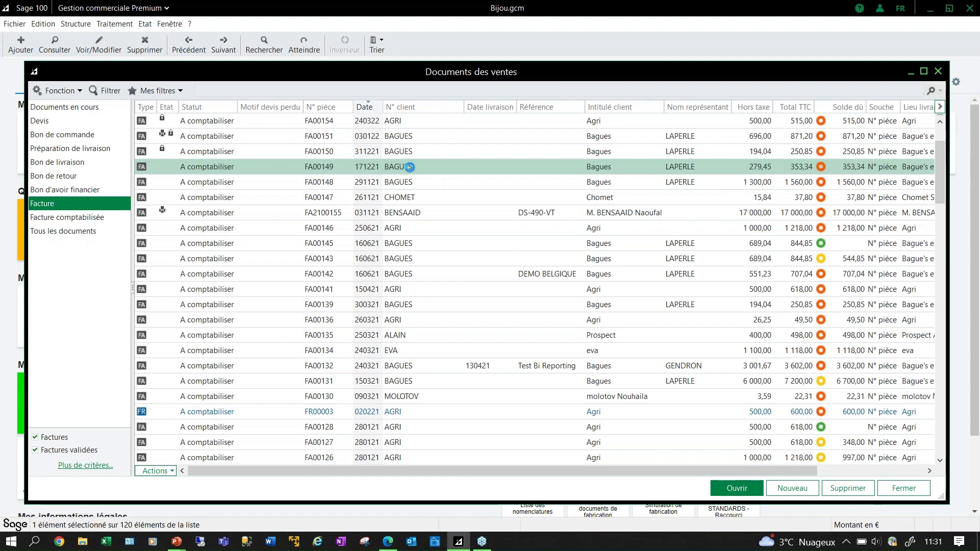
left_click(456, 89)
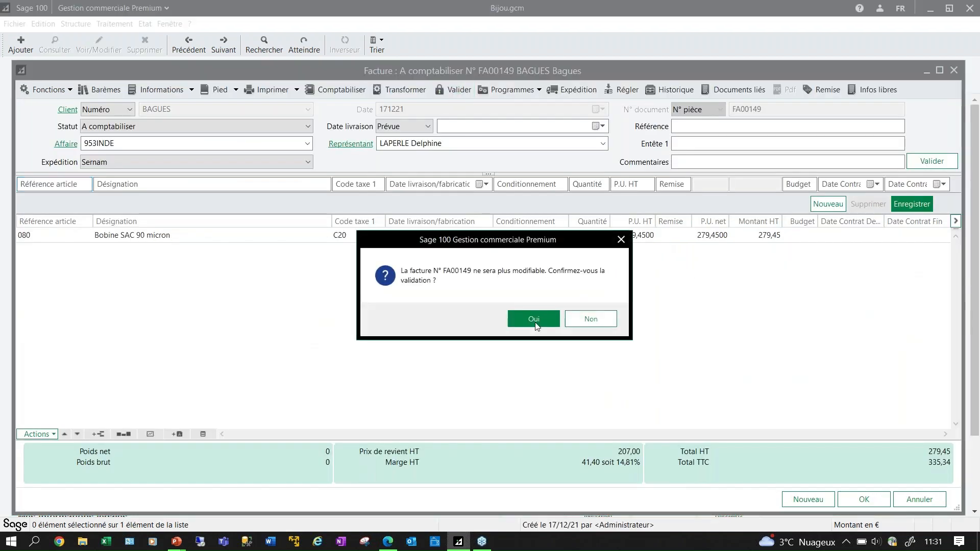
left_click(533, 318)
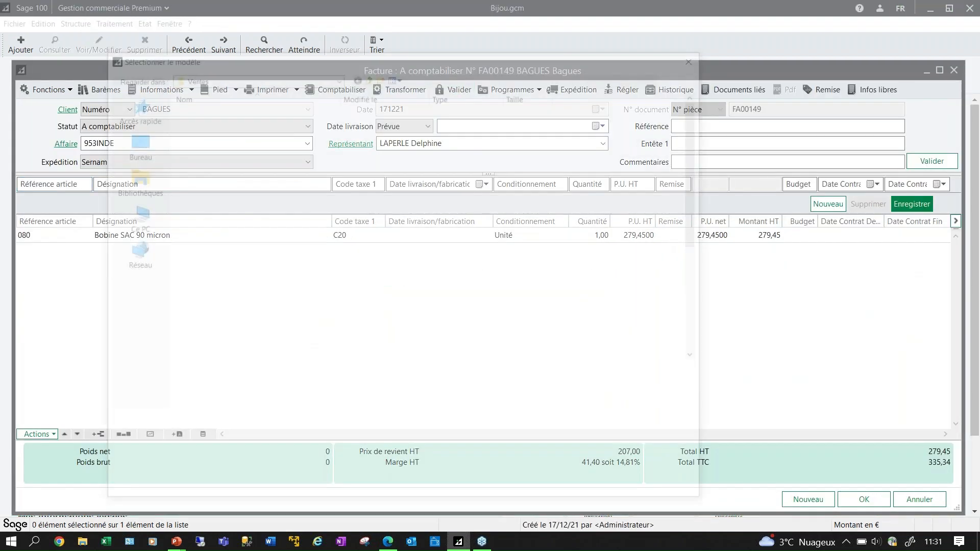
double_click(248, 327)
left_click(466, 91)
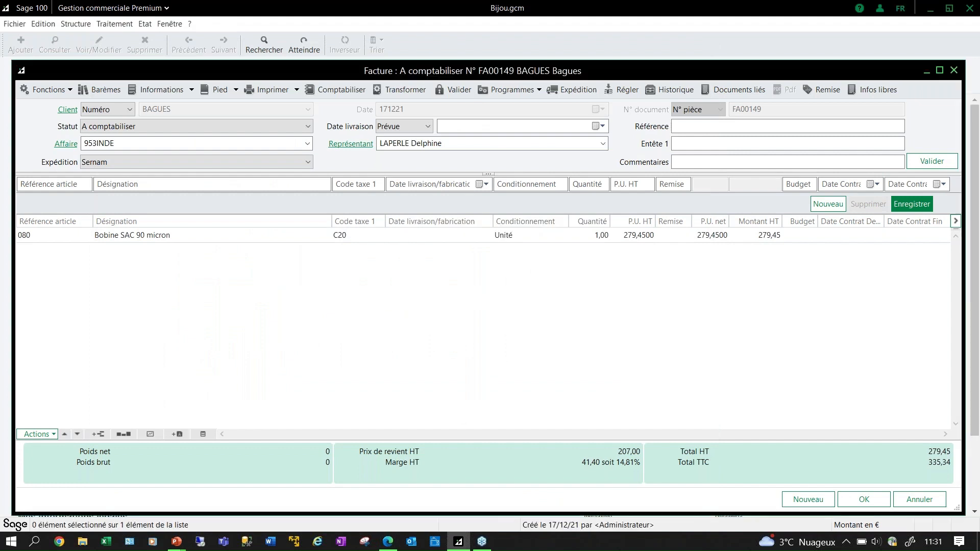
left_click(262, 90)
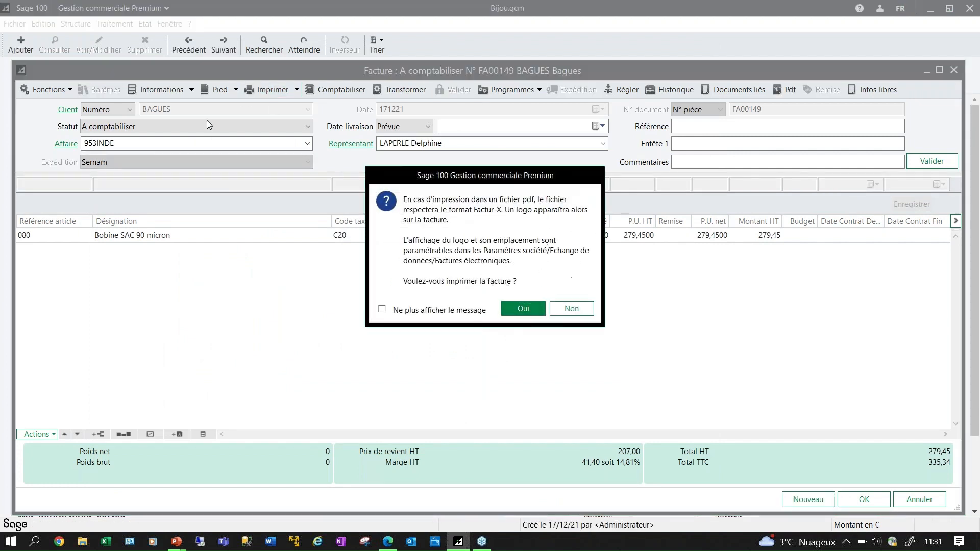
- Print FA00149 as Factur-X to a PDF file using the Facture client logo.bgc layout
left_click(524, 309)
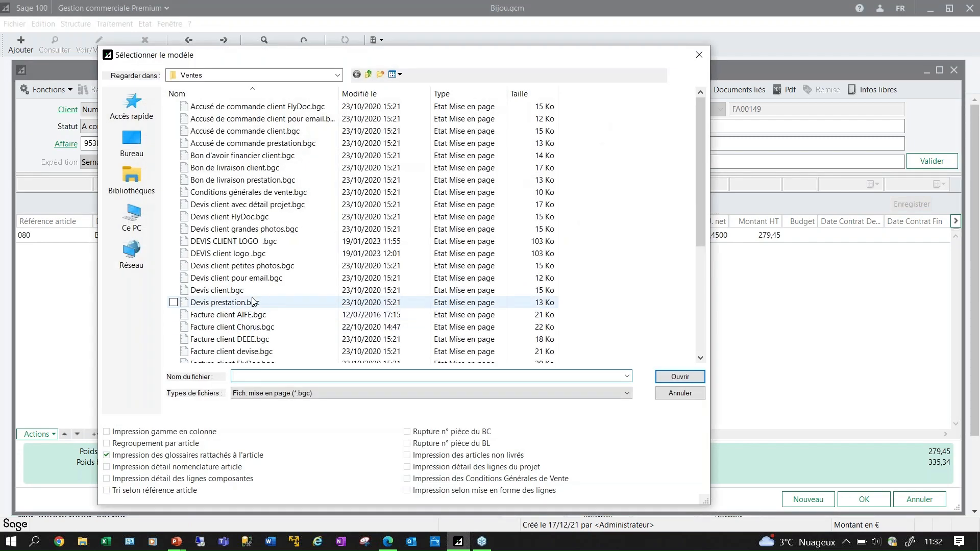
scroll(256, 303, "down", 2)
left_click(262, 303)
double_click(262, 303)
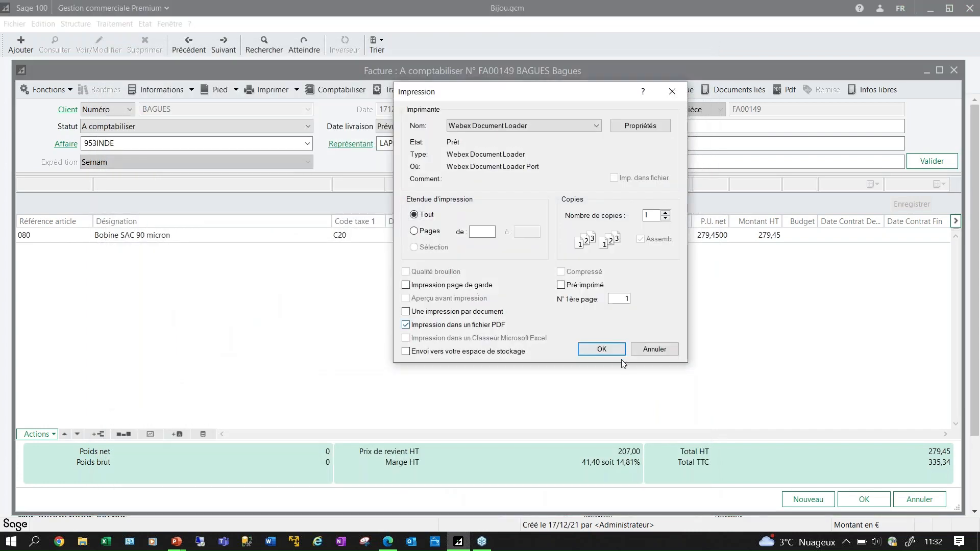
key("Return")
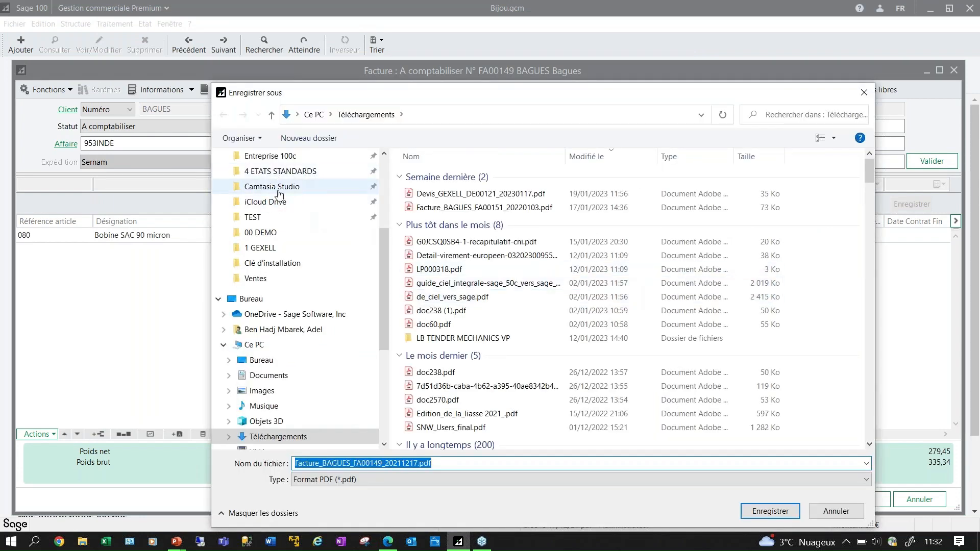
- Save Facture_BAGUES_FA00149_20211217.pdf into the 01 PARTENAIRES > 00 DEMO folder
scroll(276, 179, "up", 4)
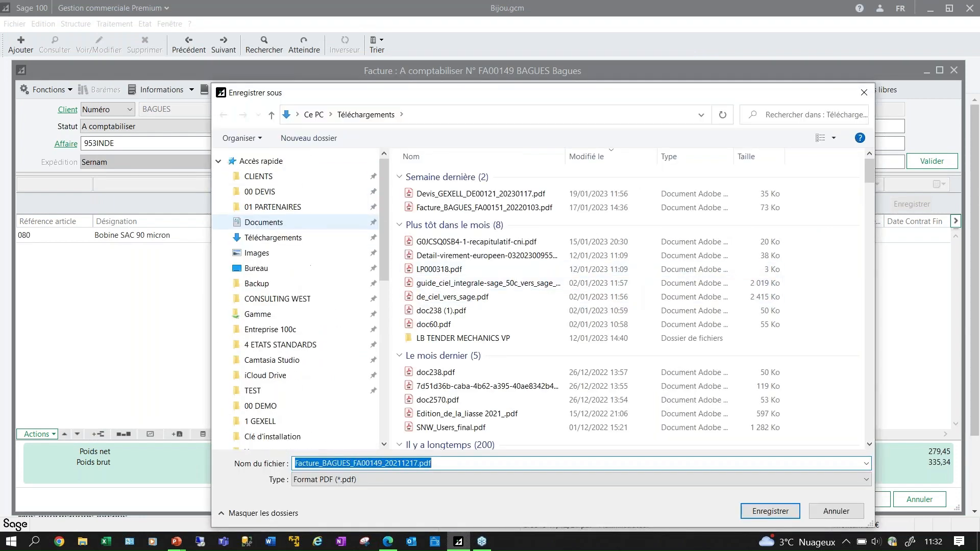
left_click(295, 207)
left_click(427, 178)
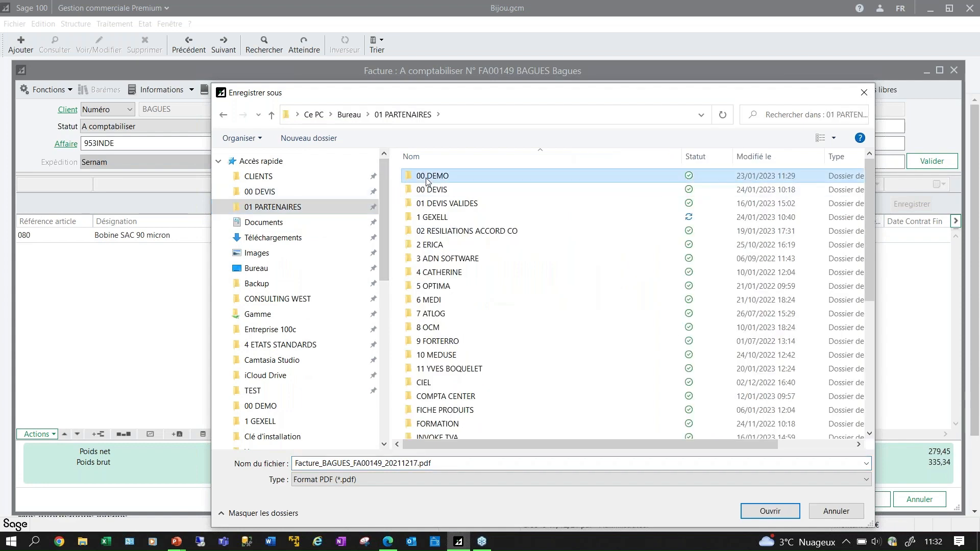
double_click(427, 176)
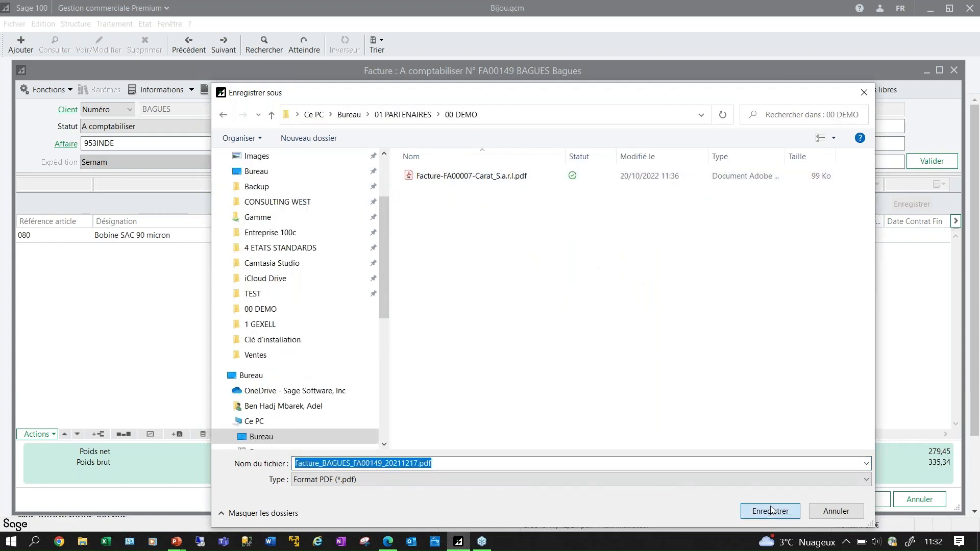
left_click(770, 511)
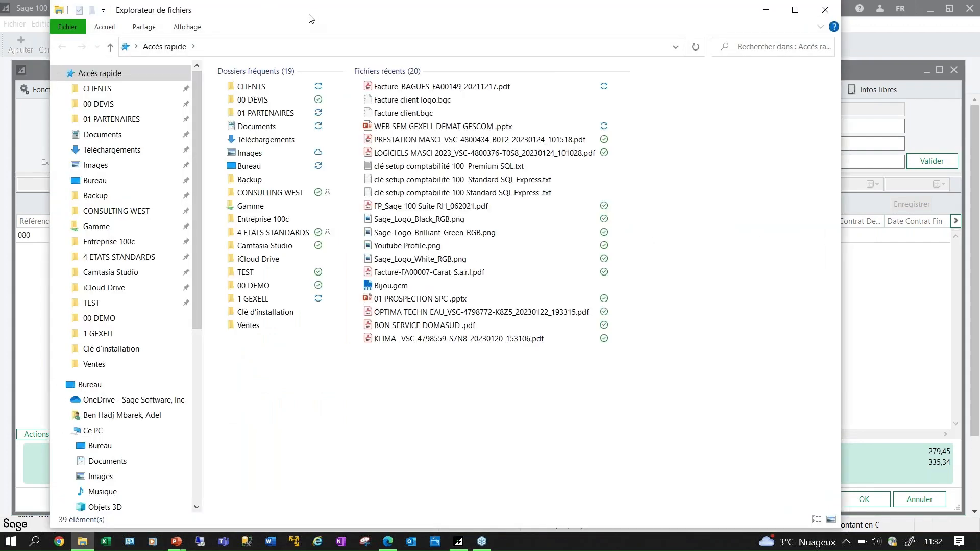
- Open Facture_BAGUES_FA00149_20211217.pdf from 01 PARTENAIRES > 00 DEMO in a maximized Explorer
double_click(309, 19)
left_click(76, 115)
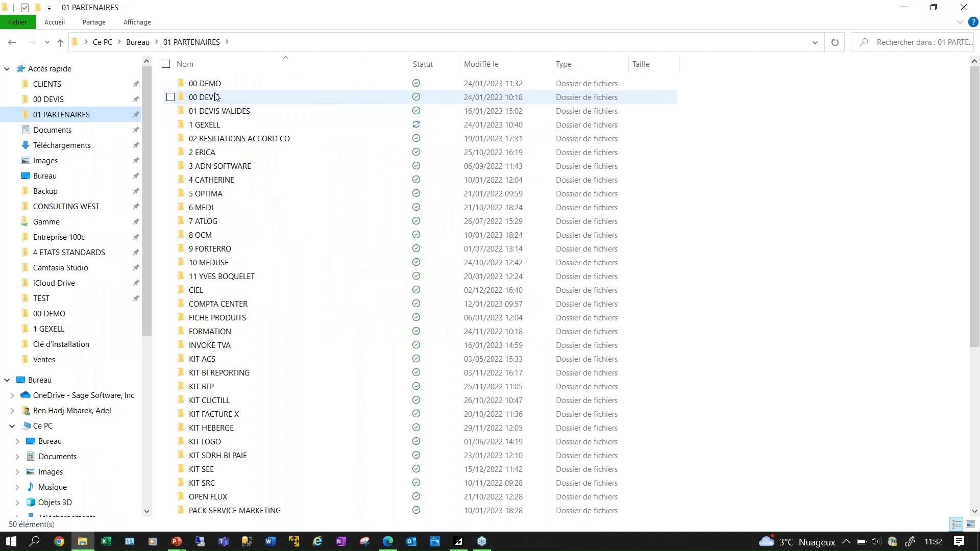
double_click(209, 85)
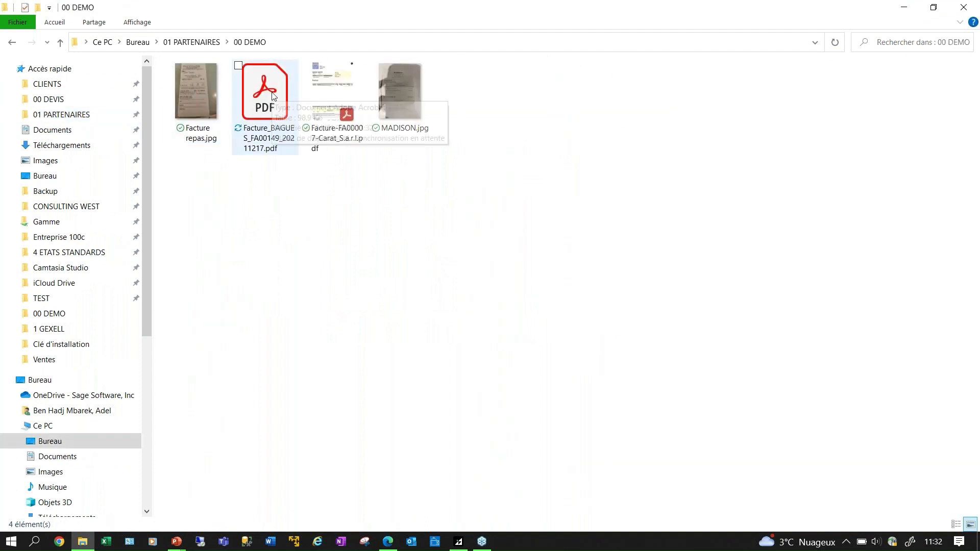
left_click(274, 96)
double_click(274, 97)
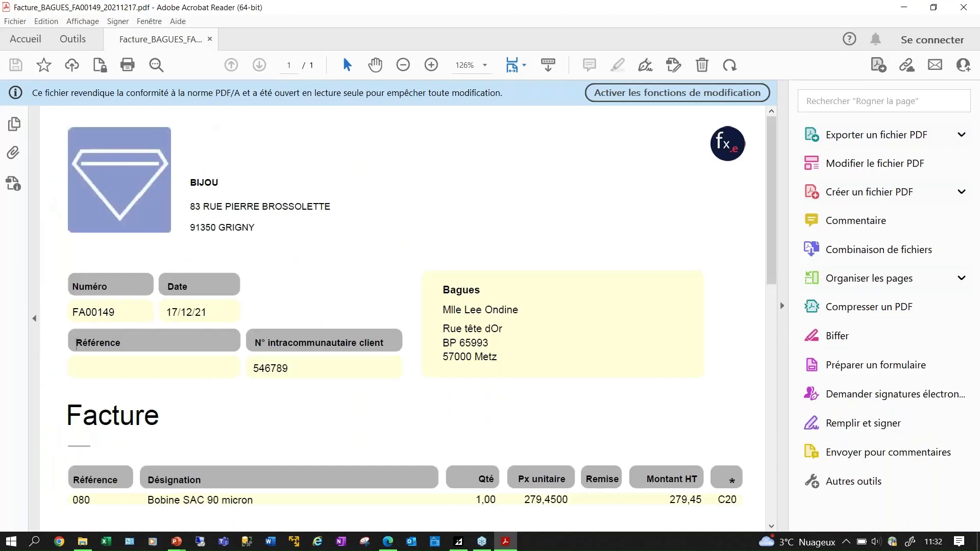
- View the invoice PDF at 100% and open its embedded factur-x.xml attachment (8,15 Ko)
left_click(782, 306)
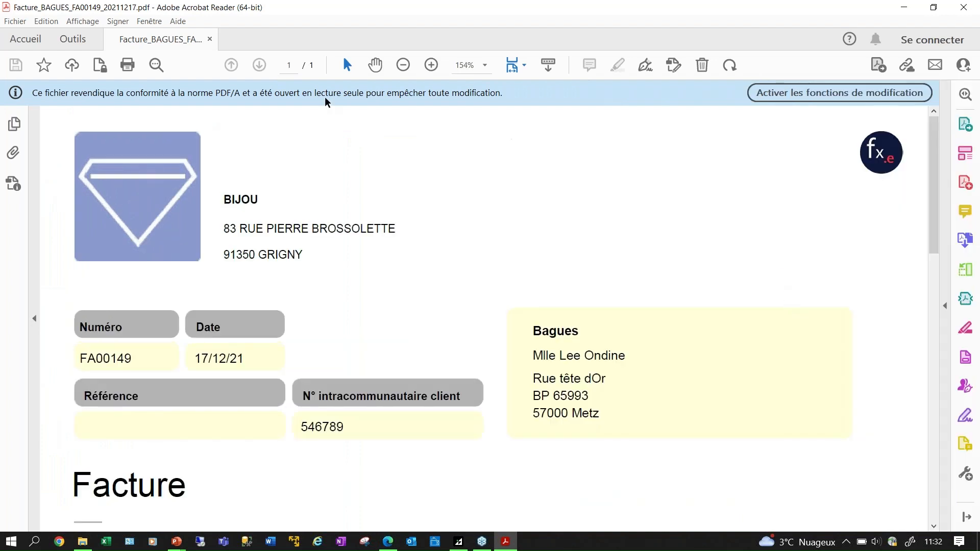
left_click(403, 65)
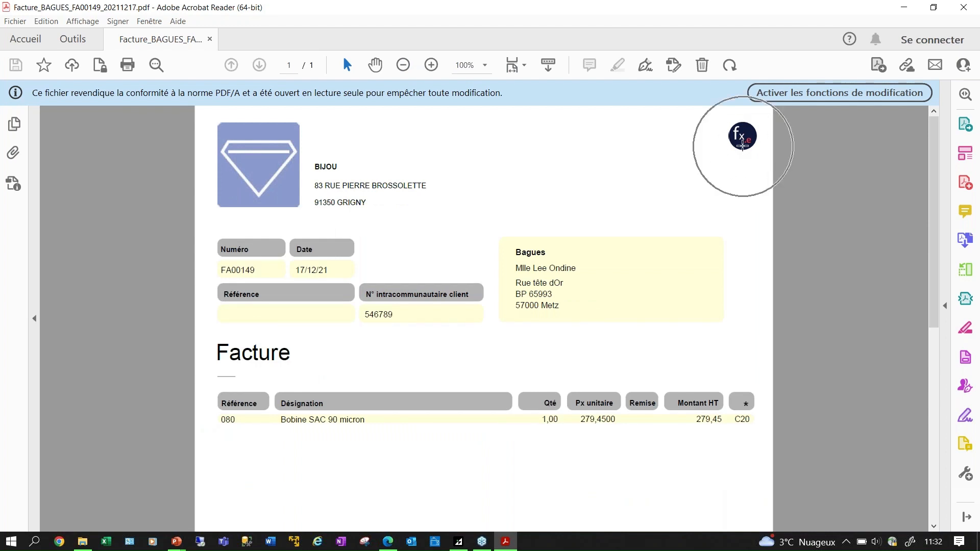
left_click(12, 153)
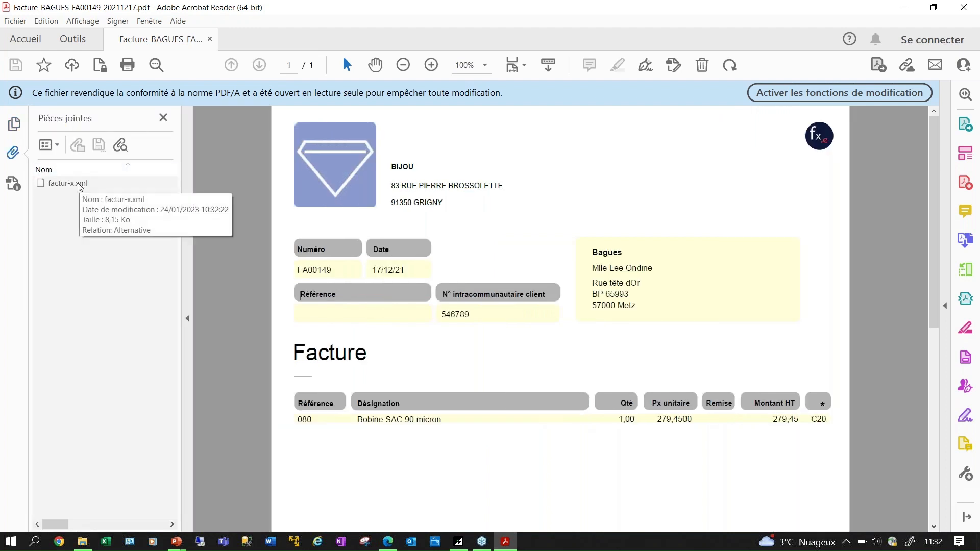
left_click(79, 184)
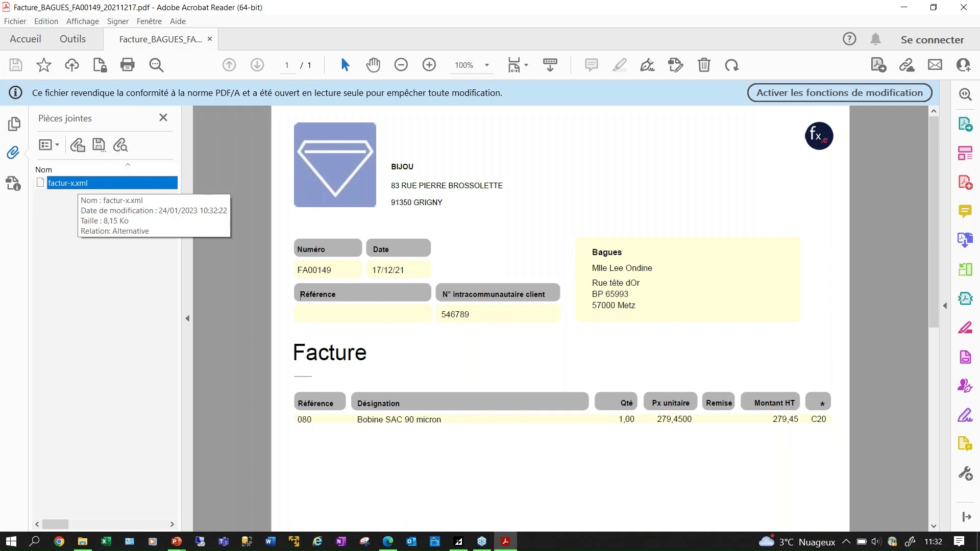
double_click(79, 184)
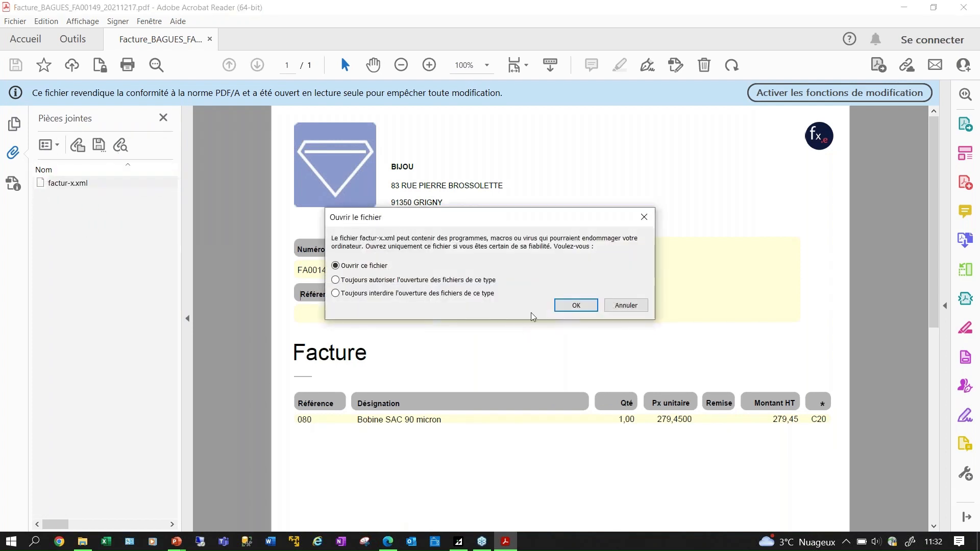
- Open factur-x.xml full screen in Internet Explorer and highlight the invoice number FA00149
left_click(567, 304)
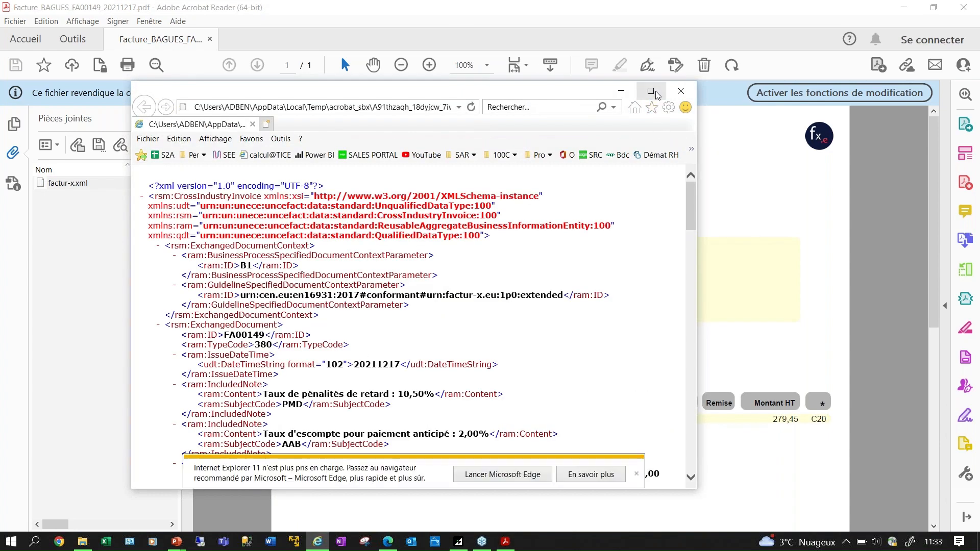
left_click(654, 94)
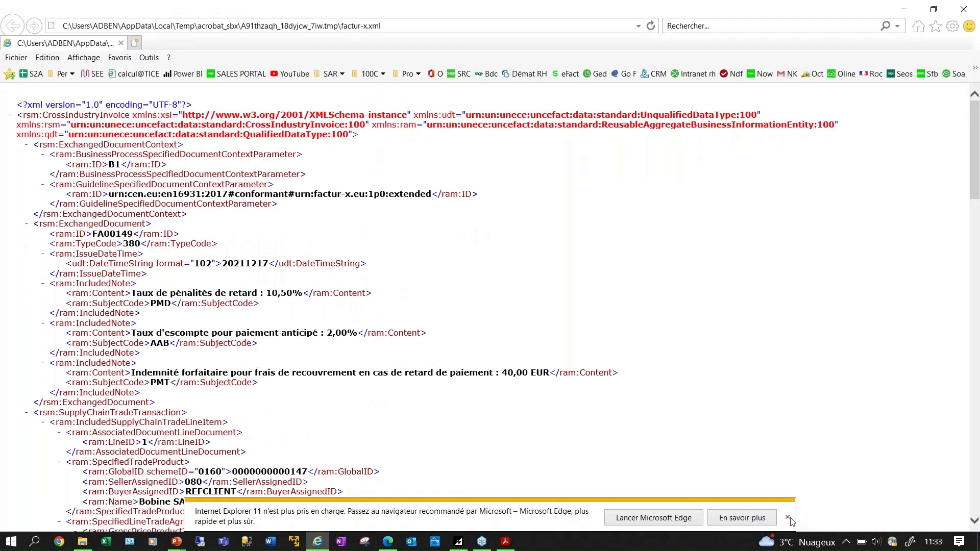
left_click(787, 517)
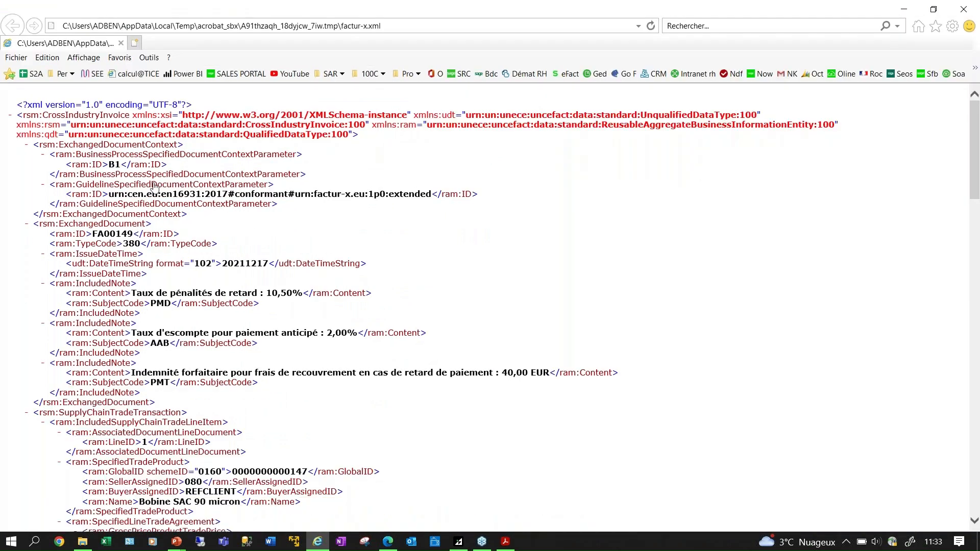
double_click(119, 234)
- Scroll through the XML amounts, including the 353.34 EUR grand total, then close Internet Explorer
scroll(202, 320, "down", 3)
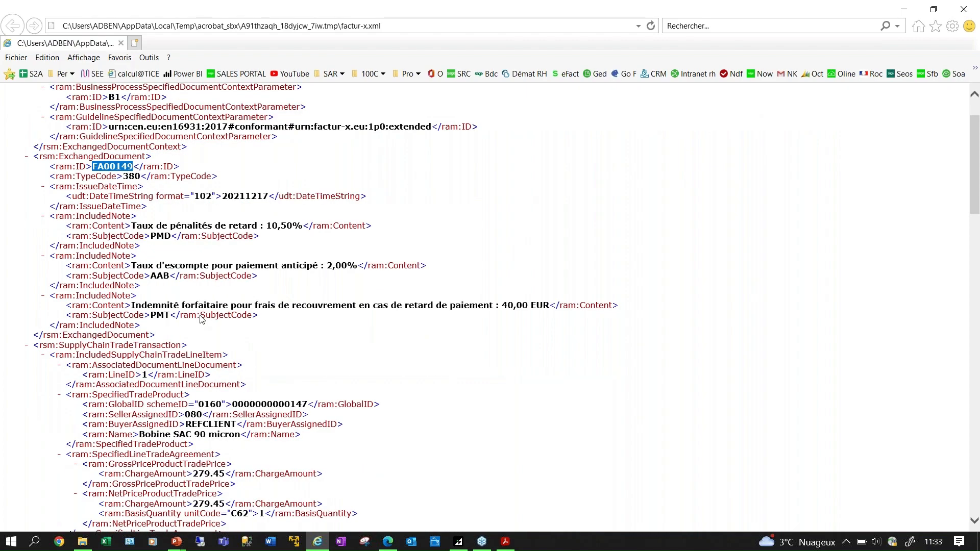
scroll(212, 319, "down", 3)
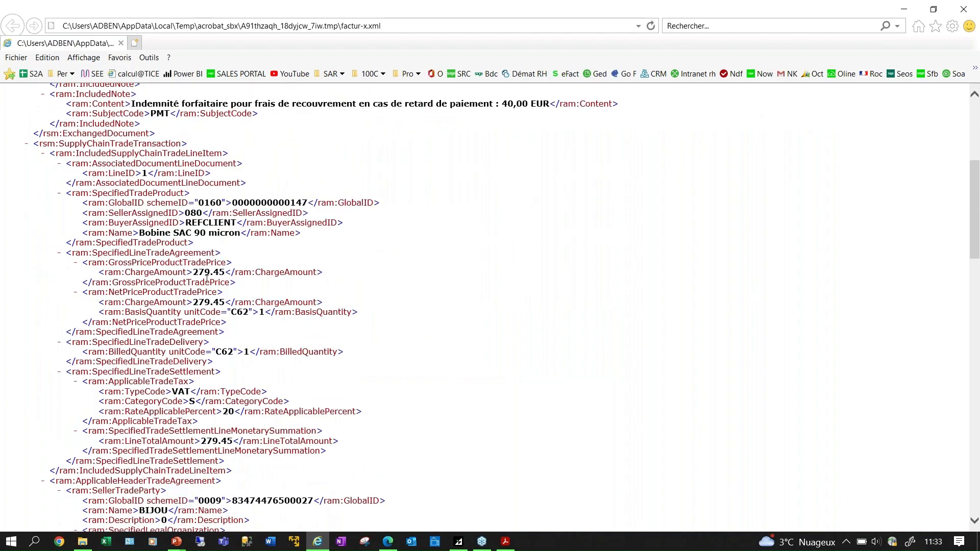
scroll(206, 280, "down", 9)
scroll(199, 258, "down", 3)
scroll(188, 172, "up", 1)
scroll(243, 219, "down", 12)
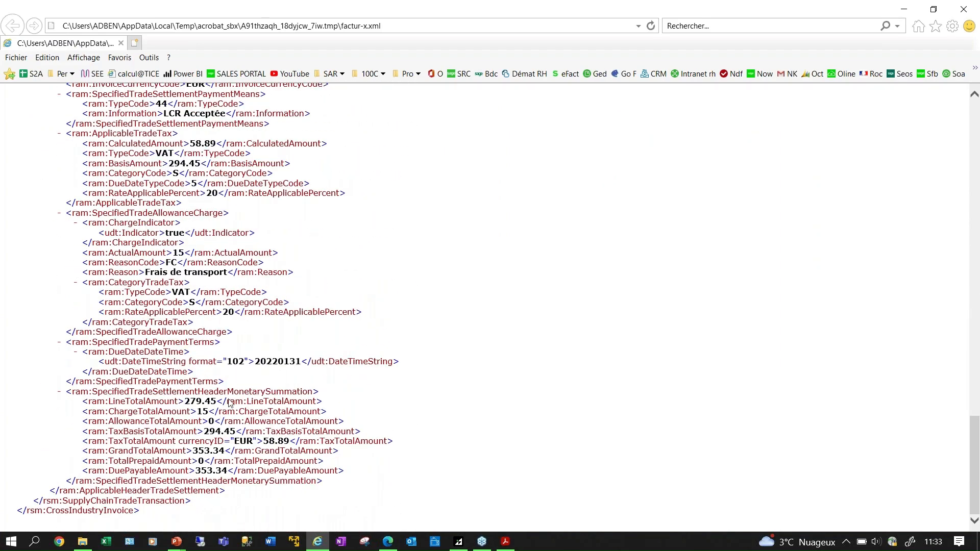
scroll(231, 396, "up", 10)
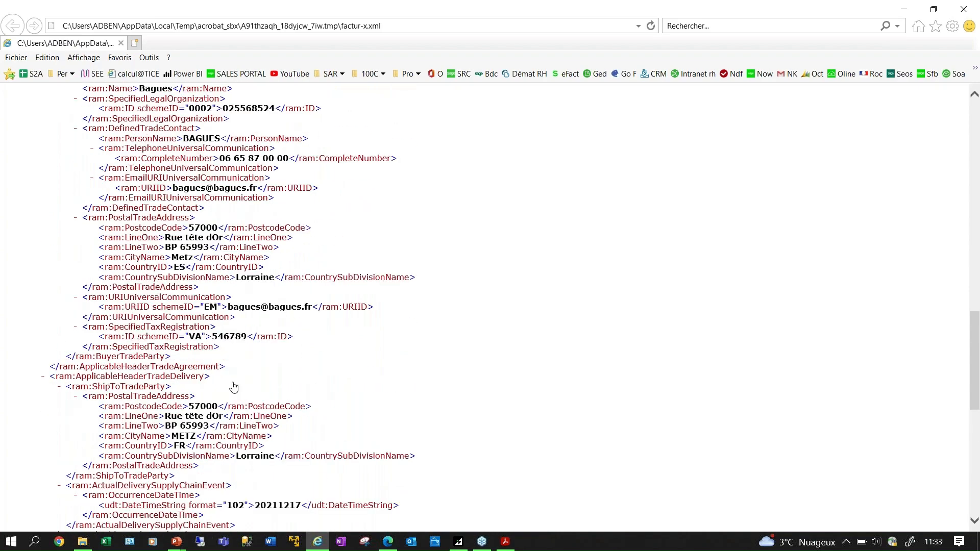
scroll(233, 388, "up", 18)
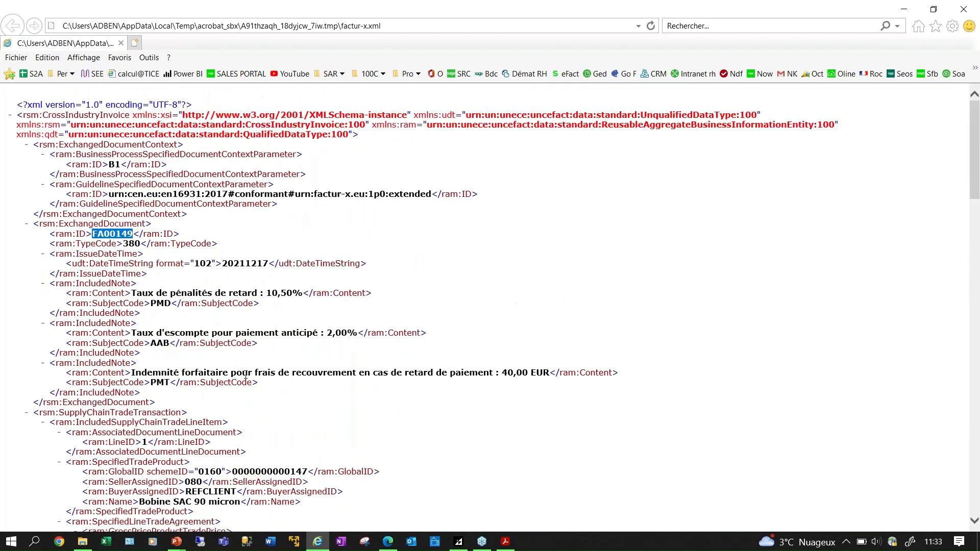
left_click(575, 206)
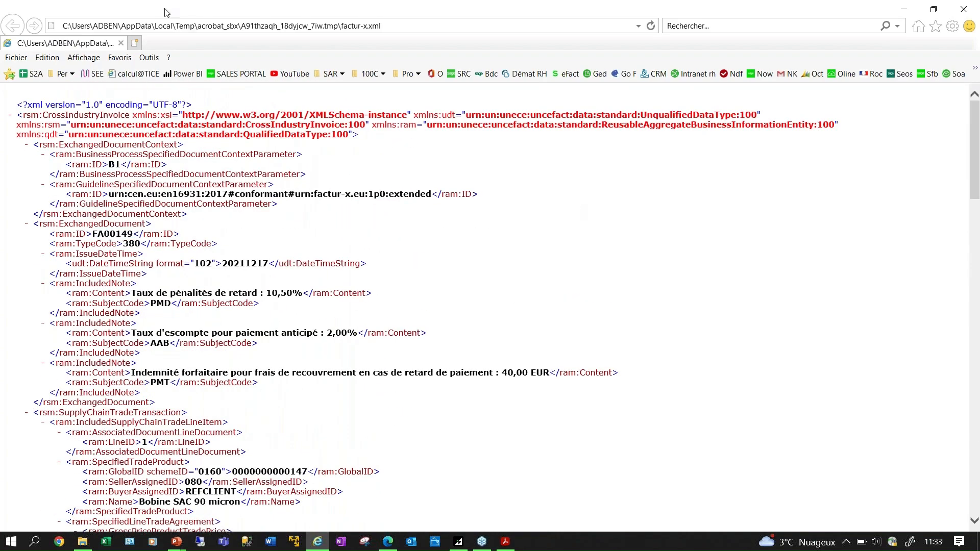
double_click(221, 14)
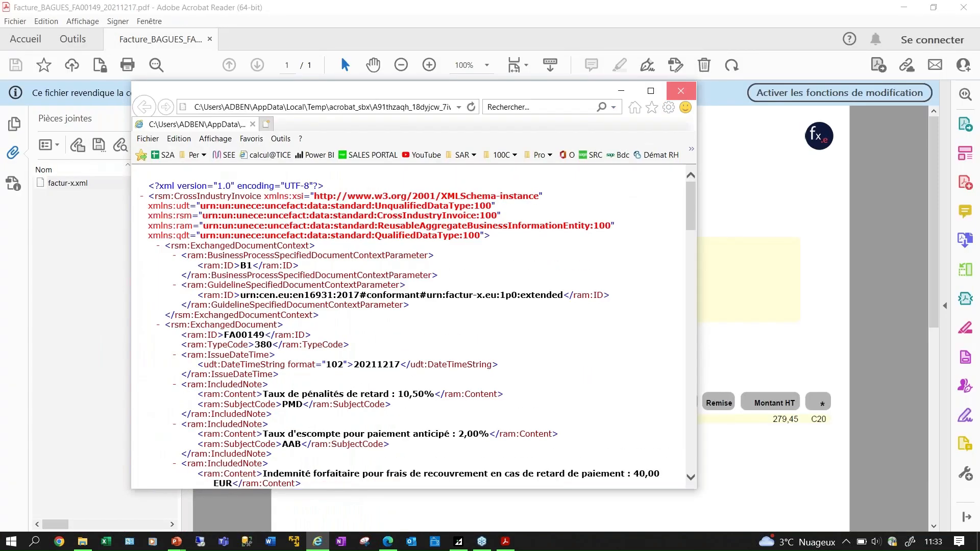
left_click(690, 91)
- Close the FA00149 invoice PDF in Acrobat Reader and the 00 DEMO folder window
left_click(492, 233)
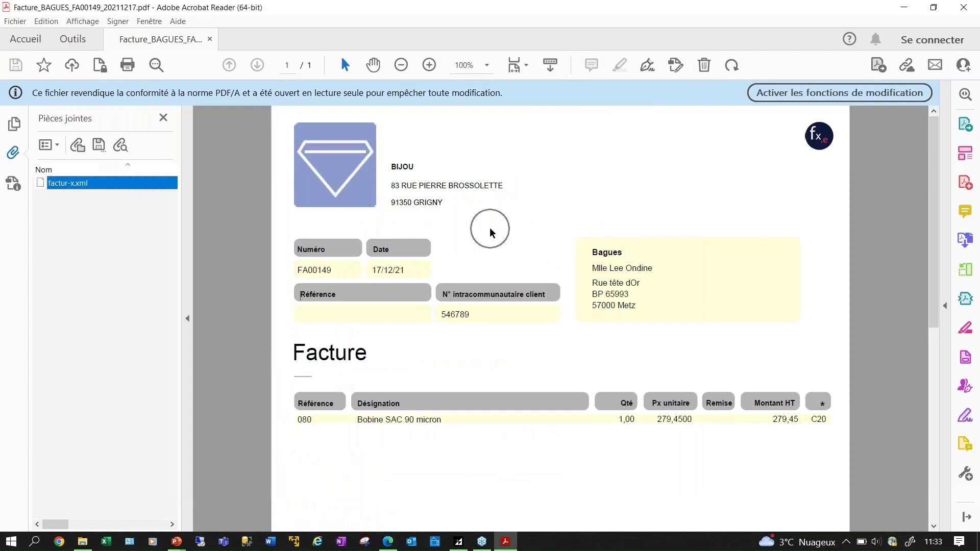
double_click(78, 185)
left_click_drag(793, 8, 581, 45)
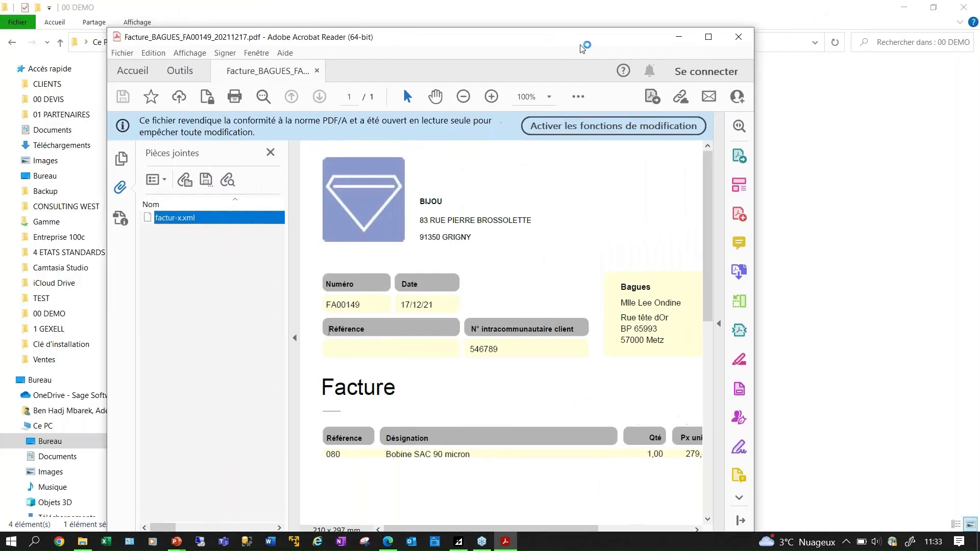
left_click(740, 37)
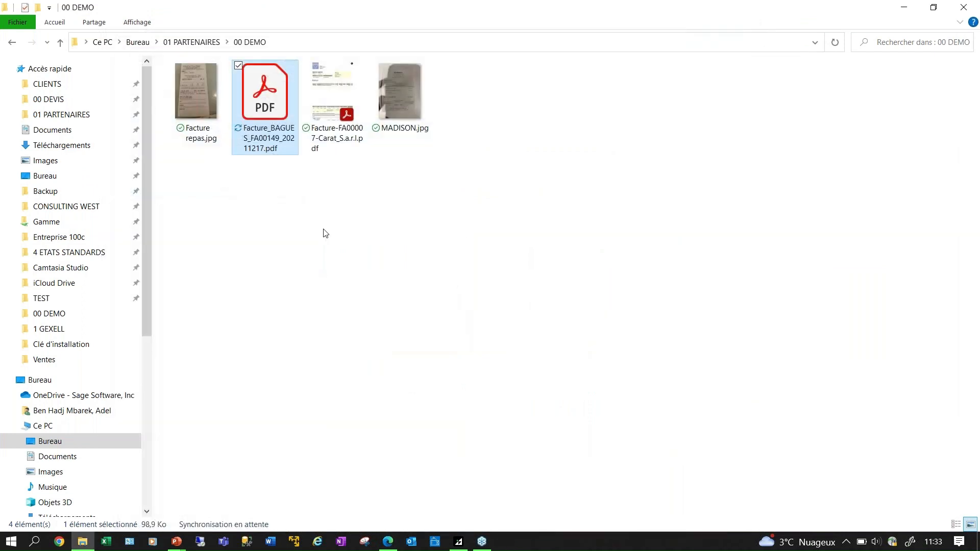
left_click(326, 234)
double_click(604, 14)
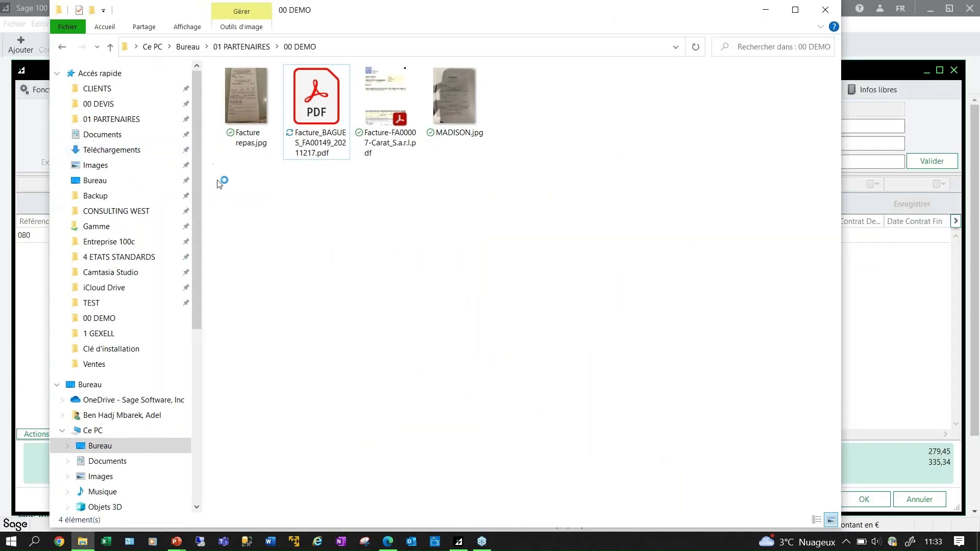
left_click(826, 9)
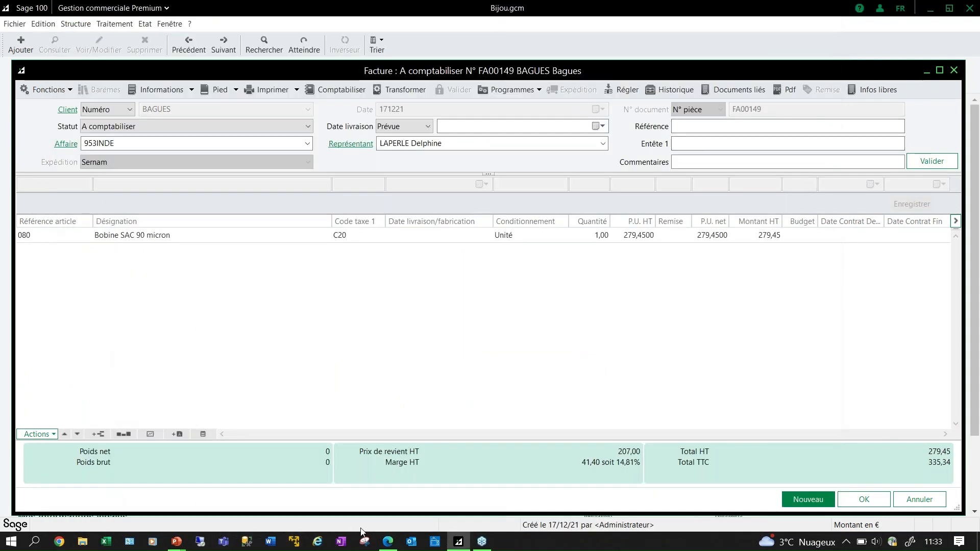
left_click(176, 541)
- Bring WEB SEM GEXELL DEMAT GESCOM.pptx forward on slide 11, 'Démonstration Facture X'
left_click(151, 496)
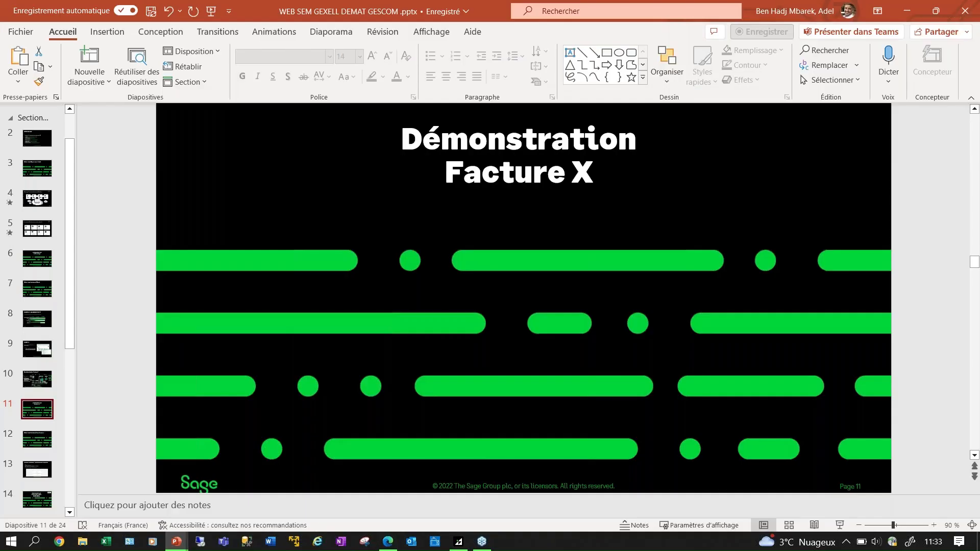
left_click(523, 299)
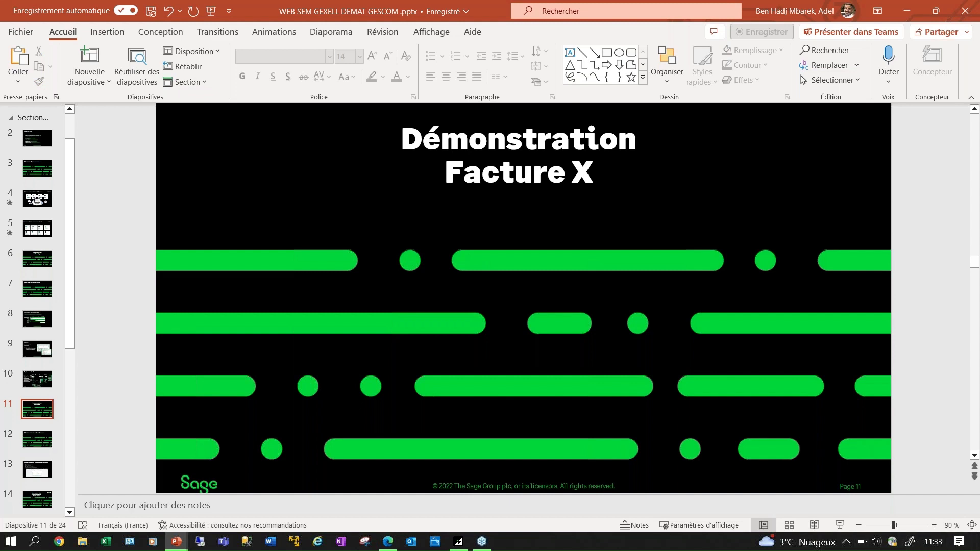